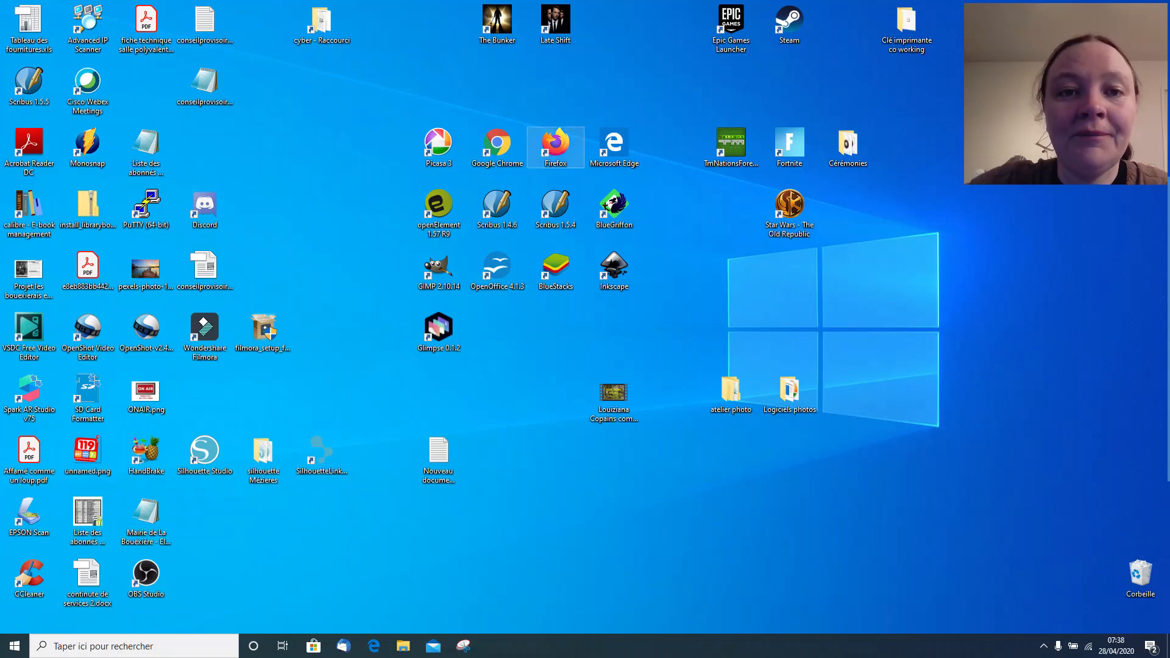
Search the web in Firefox for "le renard et la cigogne" and open the fable's page on la-fontaine-ch-thierry.net
{"action": "double_click", "coordinate": [555, 146]}
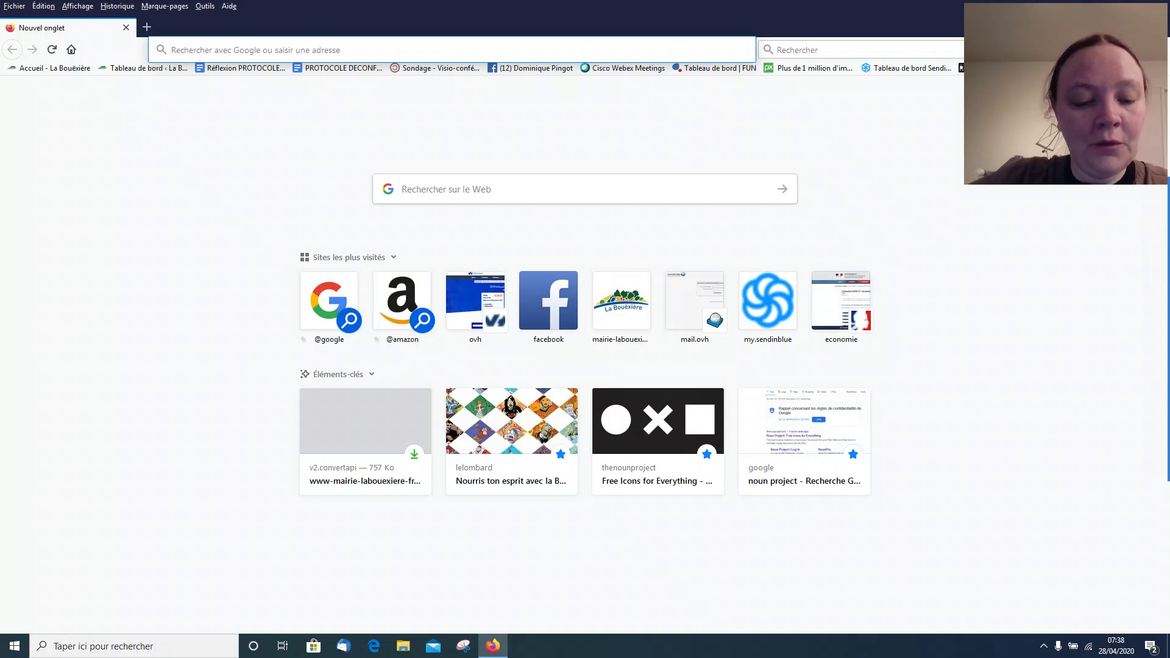
{"action": "type", "text": "le re"}
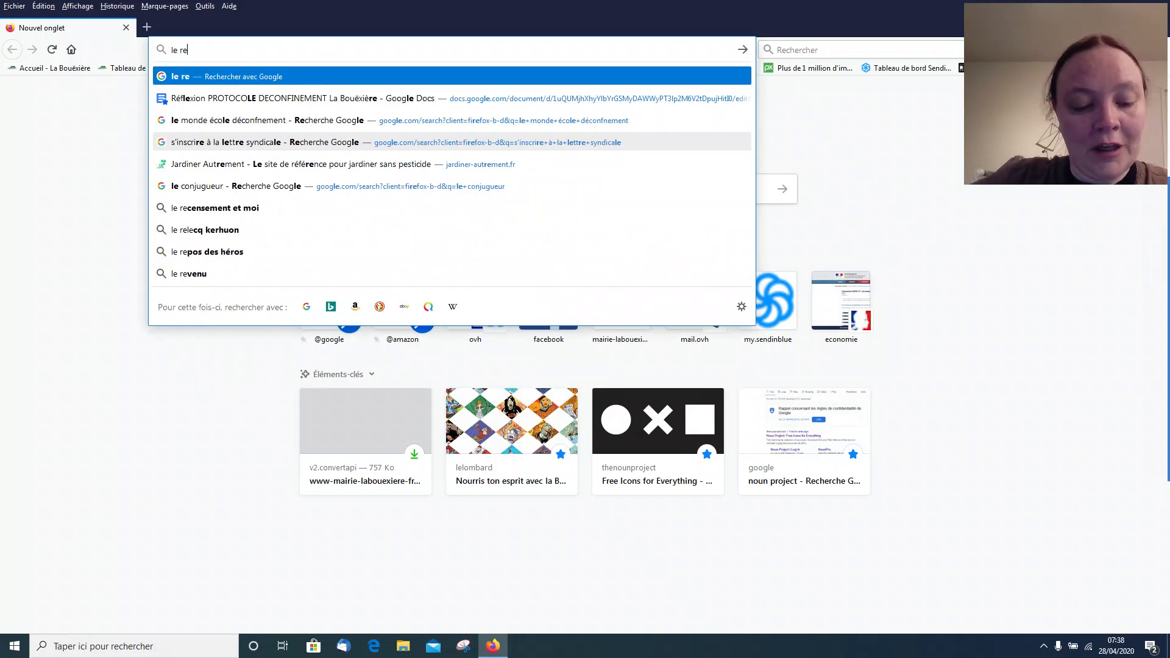
{"action": "type", "text": "nard et la c"}
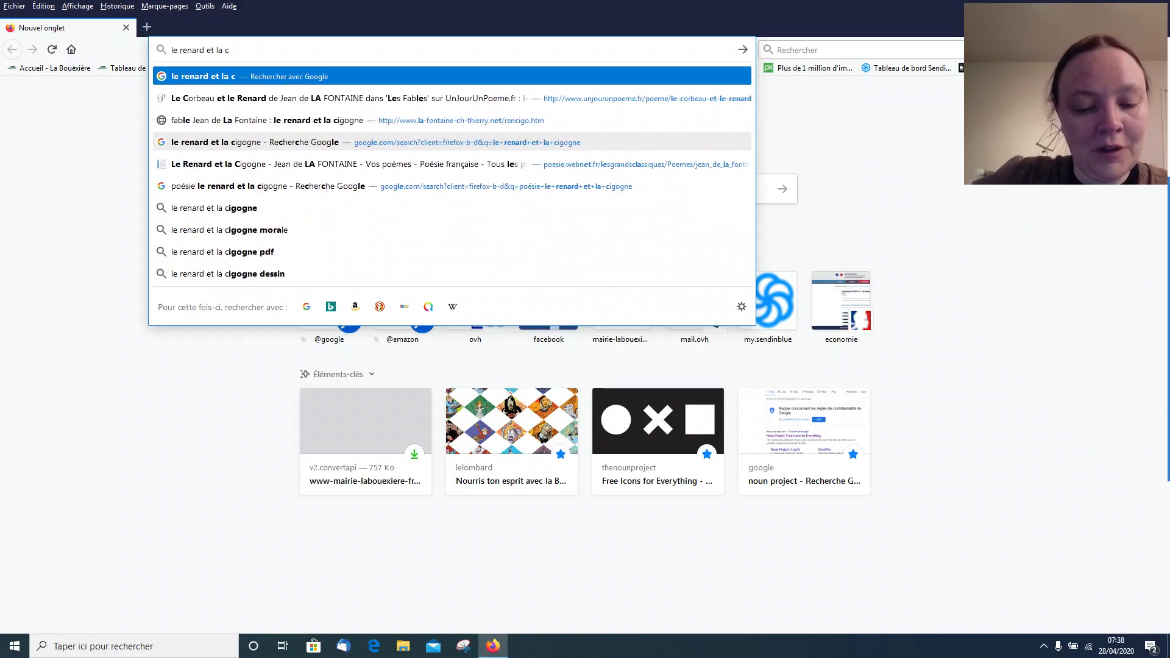
{"action": "type", "text": "igogne"}
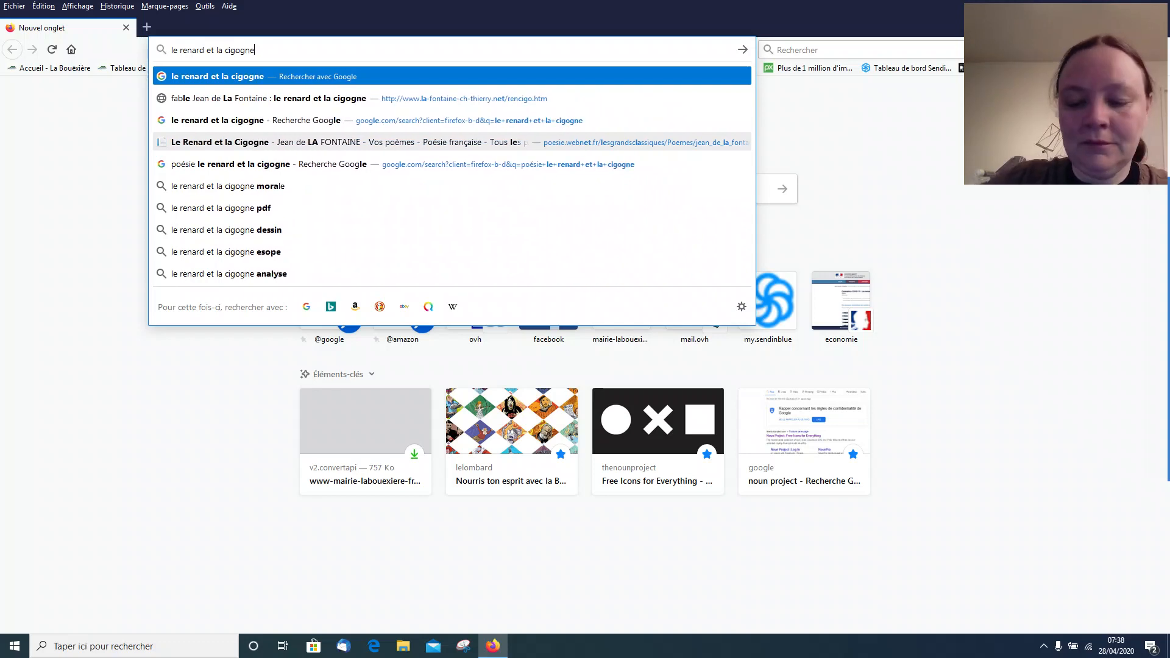
{"action": "key", "text": "Return"}
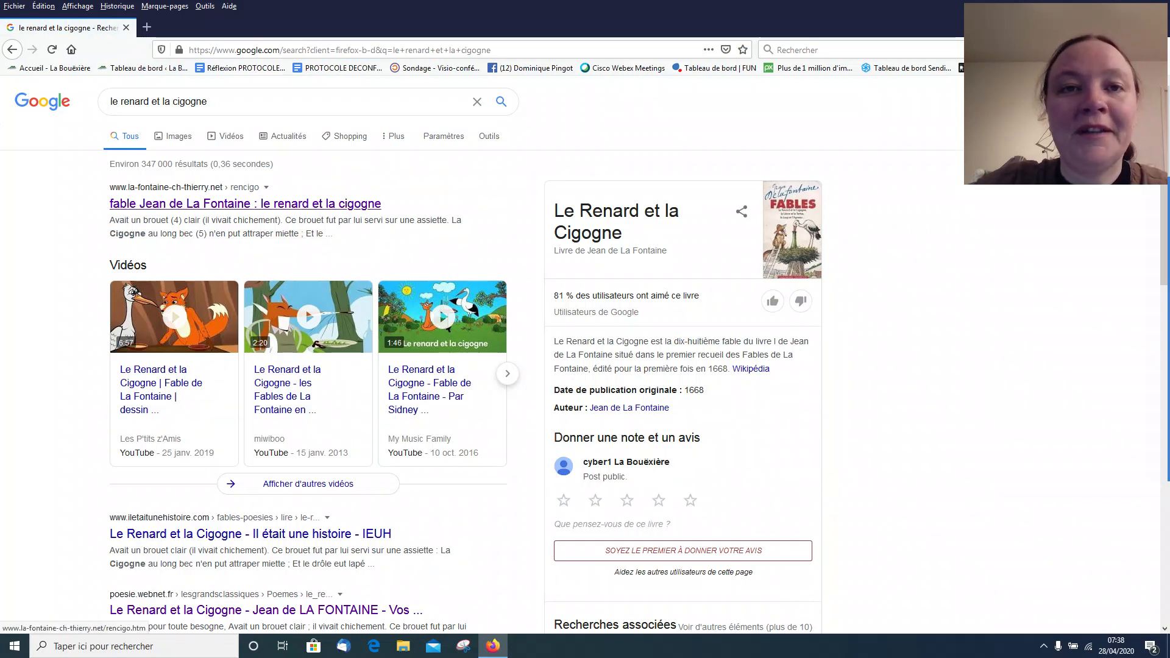
{"action": "left_click", "coordinate": [245, 203]}
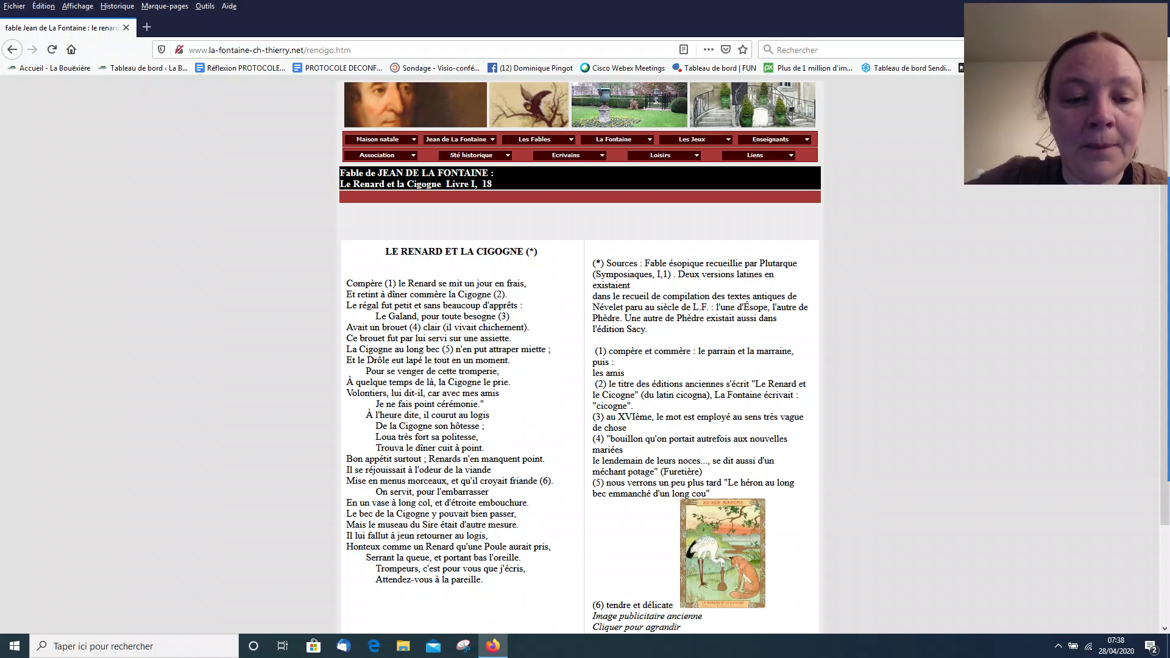
Copy the whole fable from its title to "Attendez-vous à la pareille." and close the browser
{"action": "left_click_drag", "start_coordinate": [482, 580], "coordinate": [385, 251]}
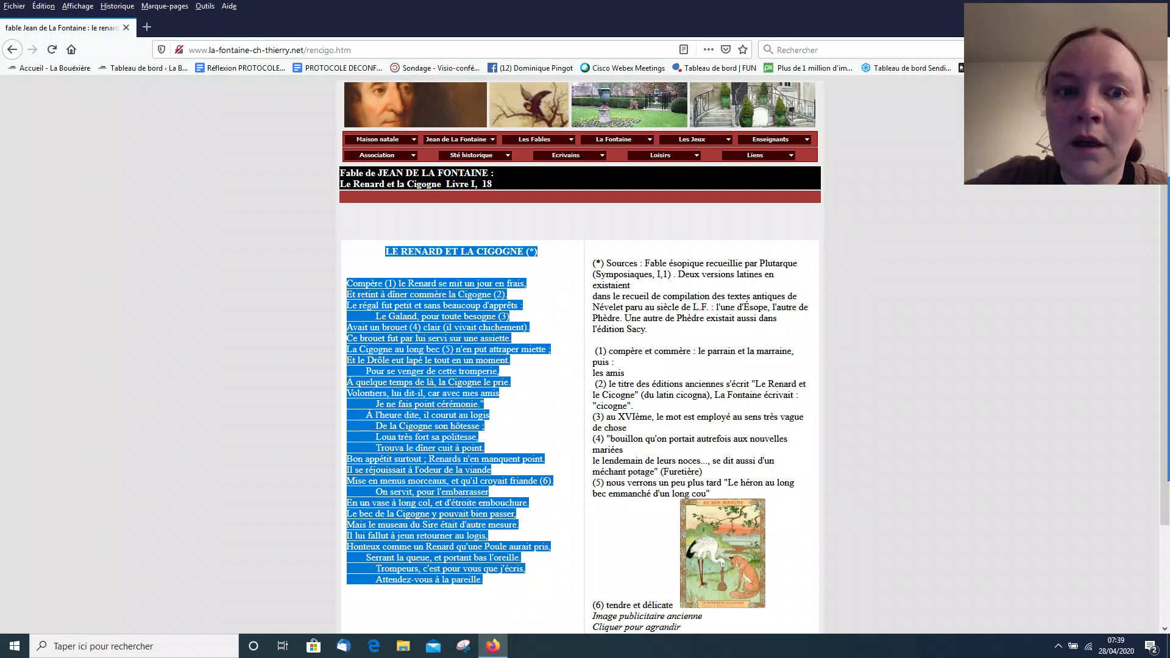
{"action": "right_click", "coordinate": [435, 400]}
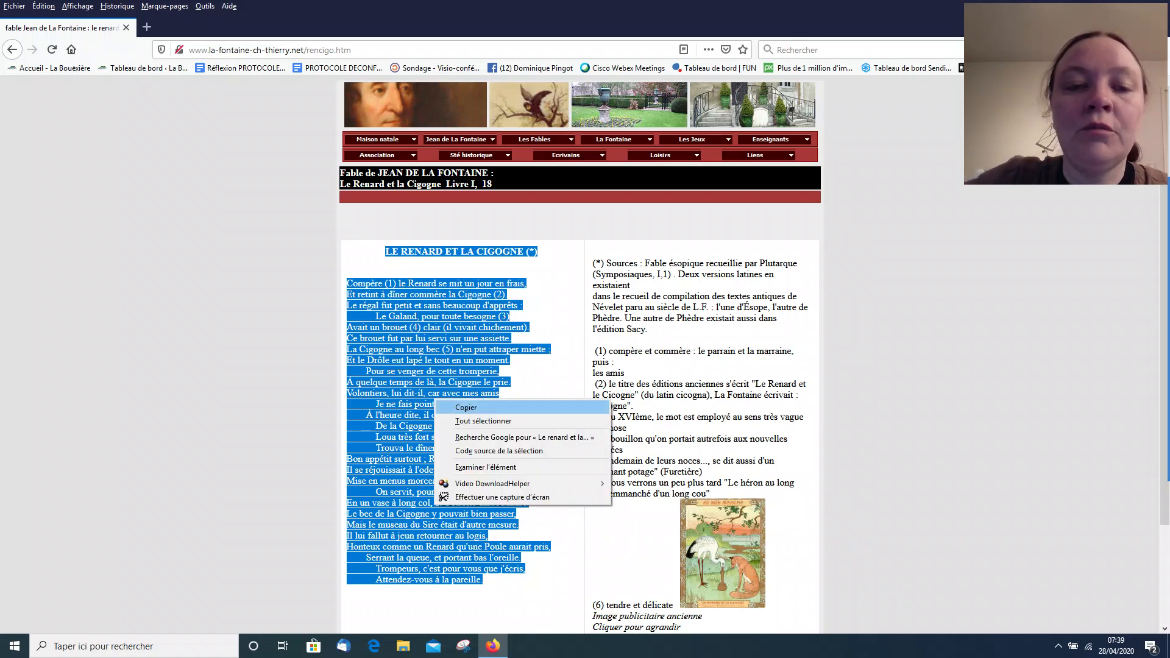
{"action": "left_click", "coordinate": [467, 407]}
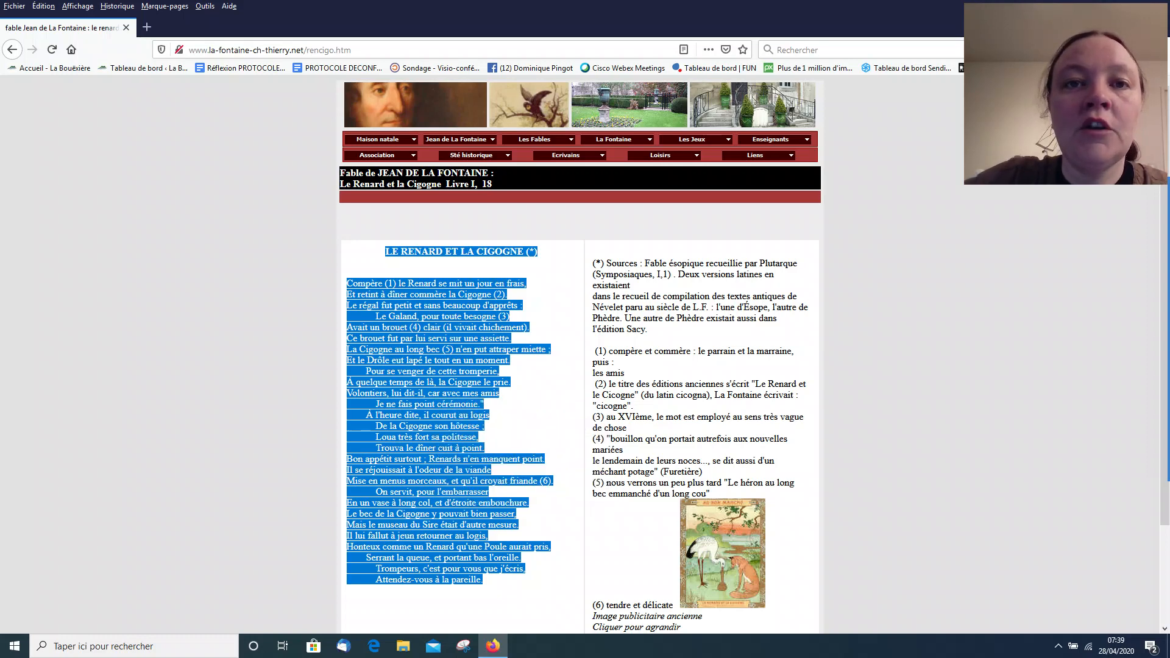
{"action": "left_click", "coordinate": [1128, 8]}
{"action": "left_click", "coordinate": [802, 74]}
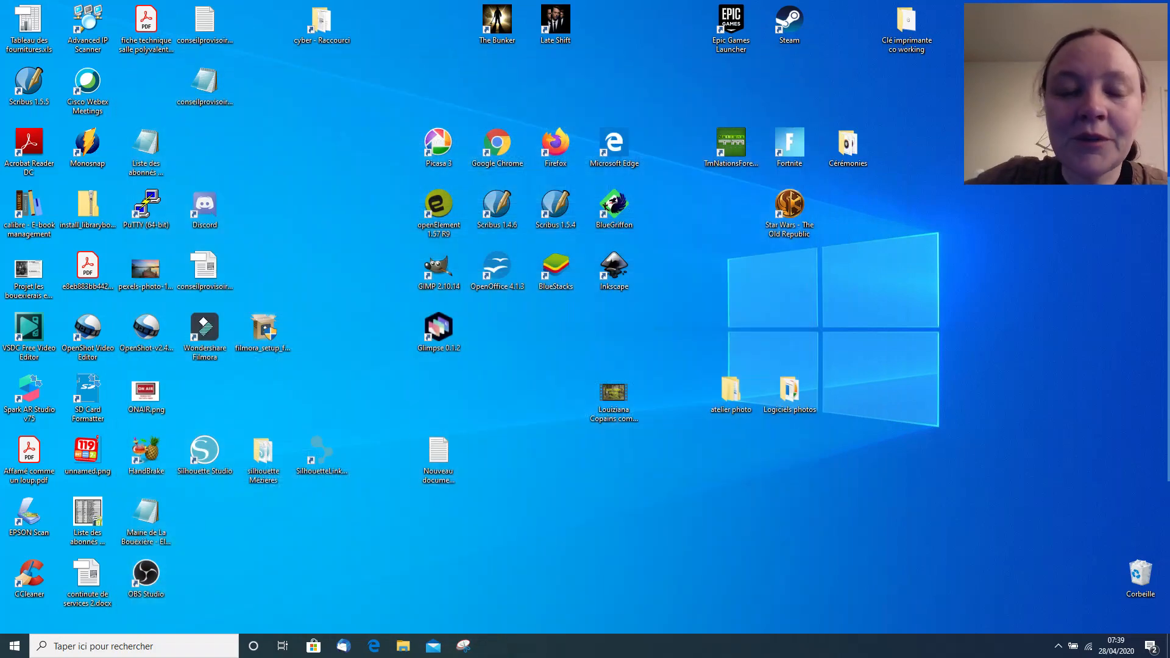
Open WordPad from the Windows accessories
{"action": "left_click", "coordinate": [15, 646]}
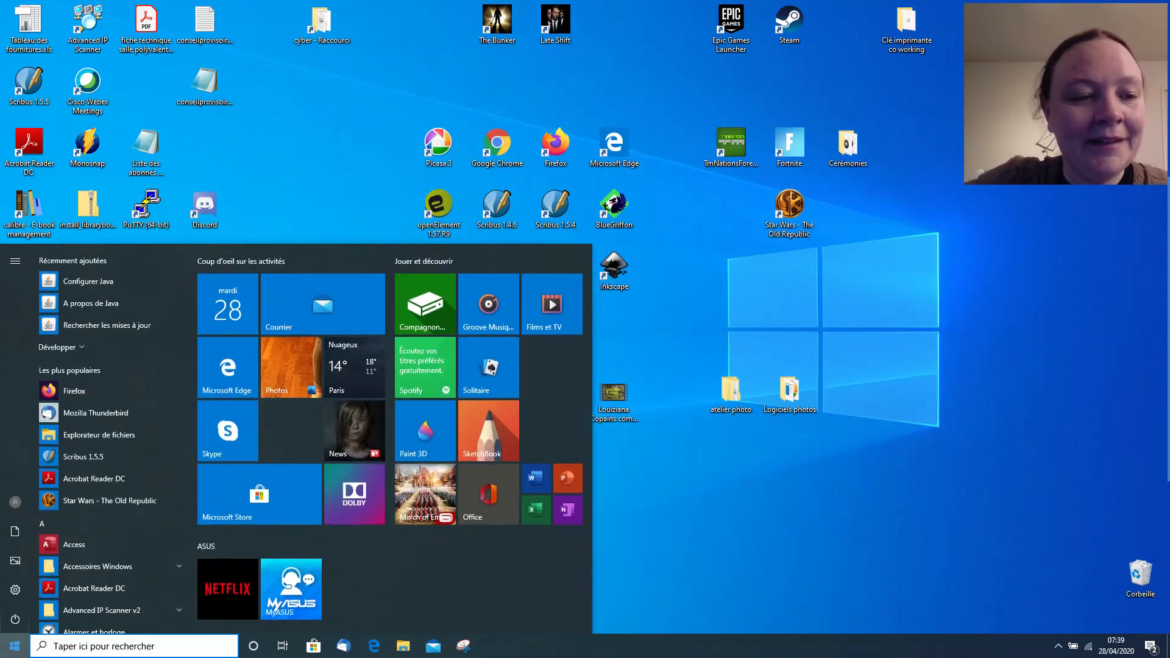
{"action": "left_click", "coordinate": [98, 566]}
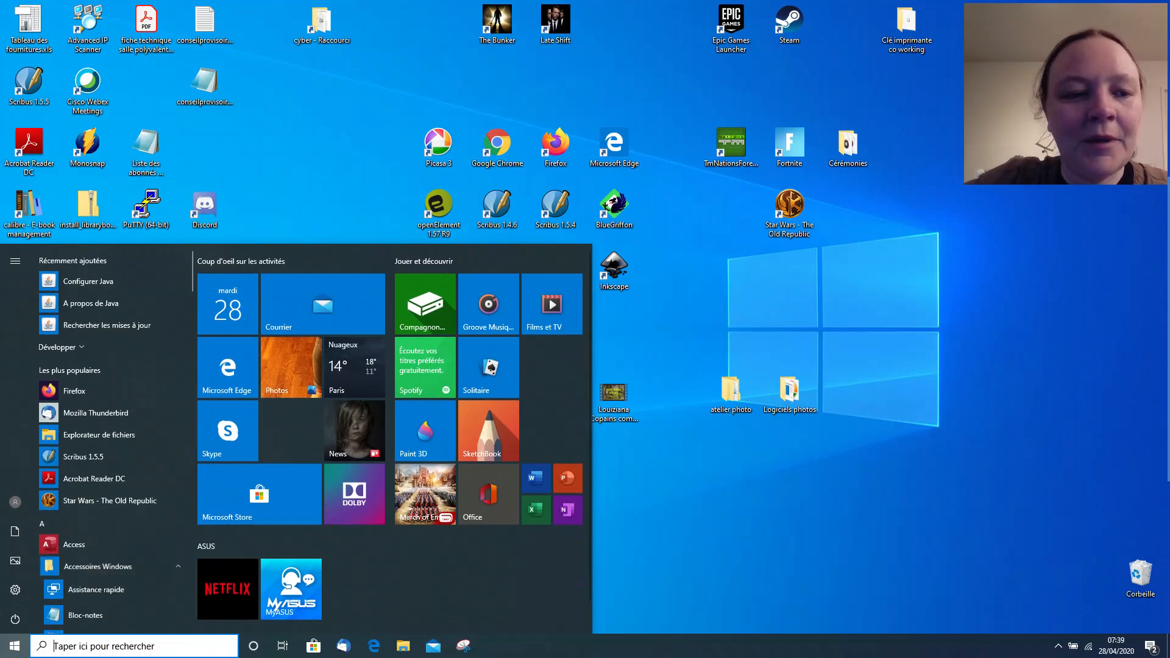
{"action": "scroll", "coordinate": [98, 567], "scroll_direction": "down", "scroll_amount": 5}
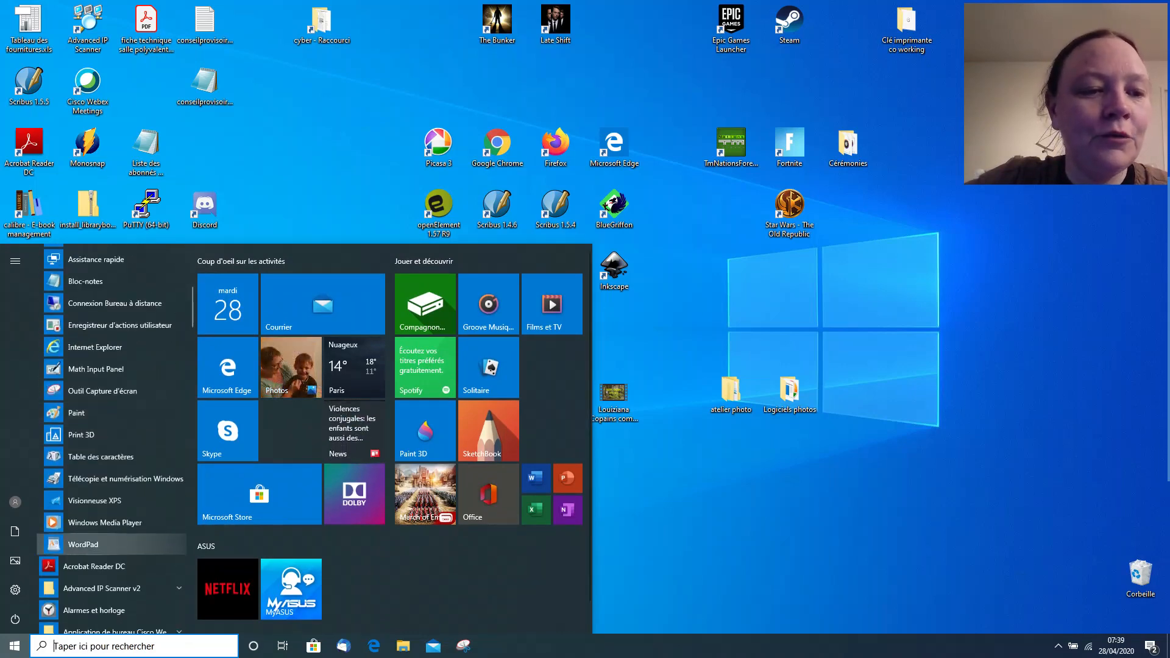
{"action": "left_click", "coordinate": [98, 545]}
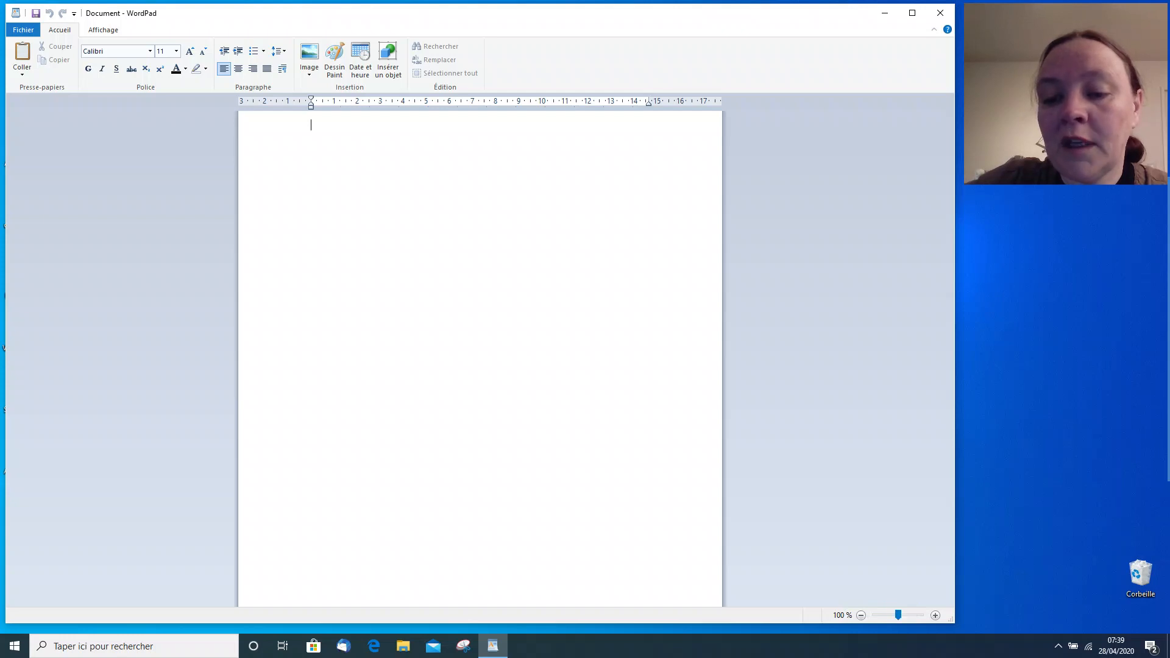
Set the blank document's zoom to 180 %
{"action": "left_click_drag", "start_coordinate": [898, 616], "coordinate": [897, 616]}
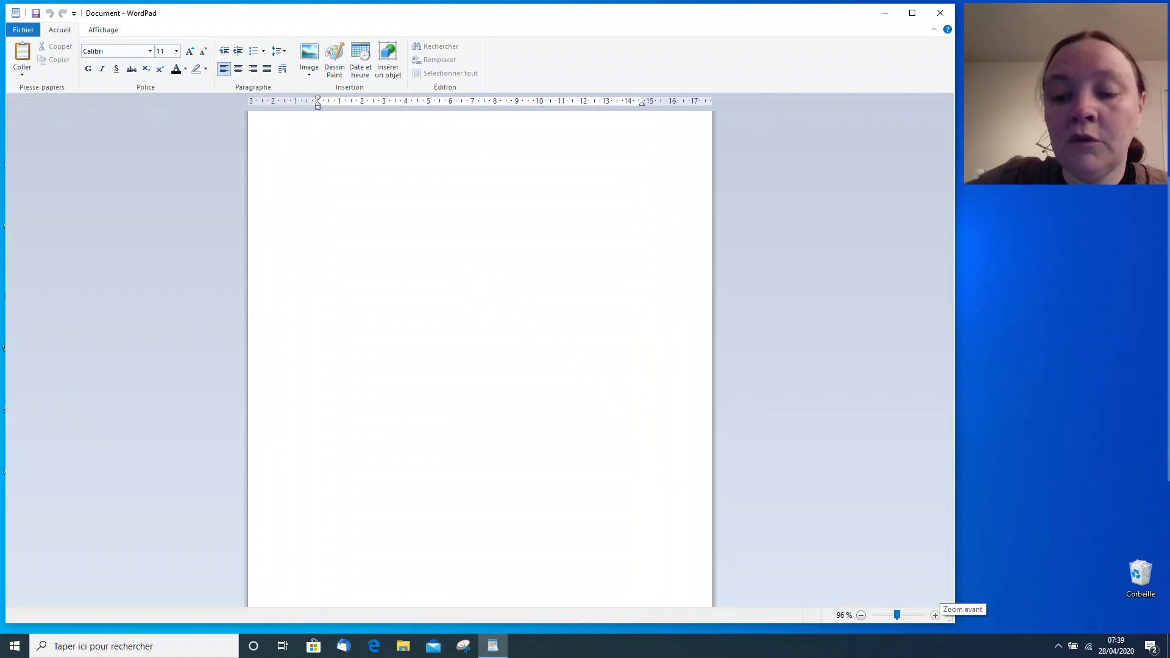
{"action": "left_click", "coordinate": [936, 616]}
{"action": "left_click", "coordinate": [936, 615]}
{"action": "left_click", "coordinate": [936, 616]}
{"action": "left_click", "coordinate": [935, 615]}
{"action": "left_click", "coordinate": [935, 616]}
{"action": "left_click", "coordinate": [935, 616]}
{"action": "left_click", "coordinate": [936, 615]}
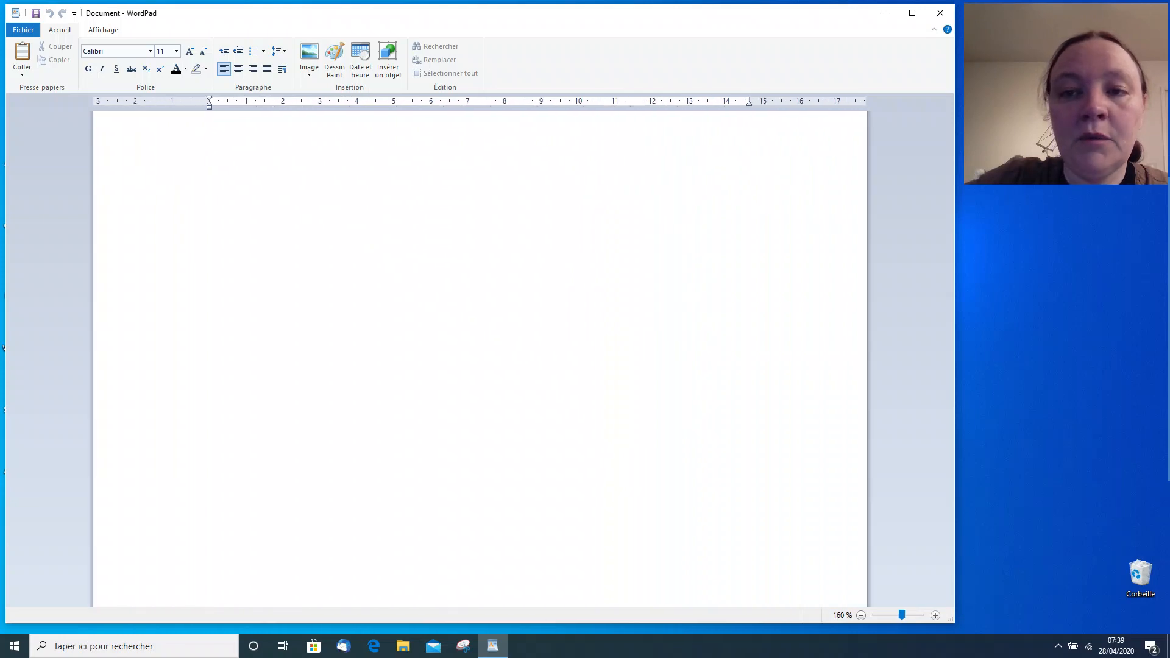
{"action": "left_click", "coordinate": [935, 616]}
{"action": "left_click", "coordinate": [935, 615]}
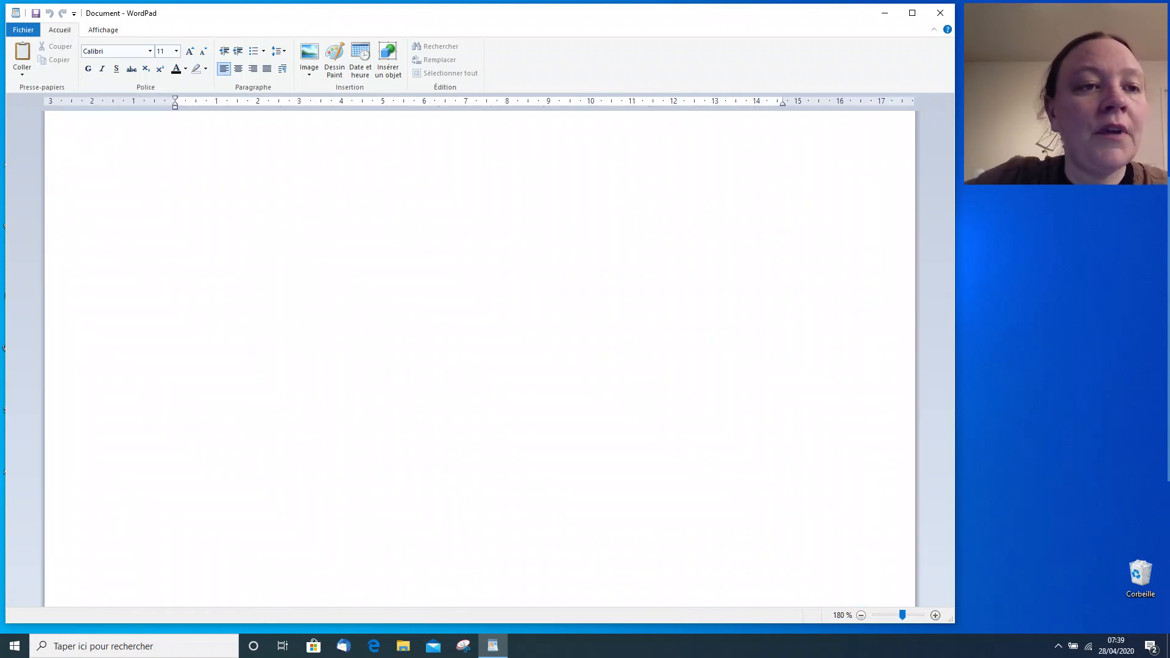
Paste the copied fable into the blank document and look through the pasted text
{"action": "right_click", "coordinate": [184, 158]}
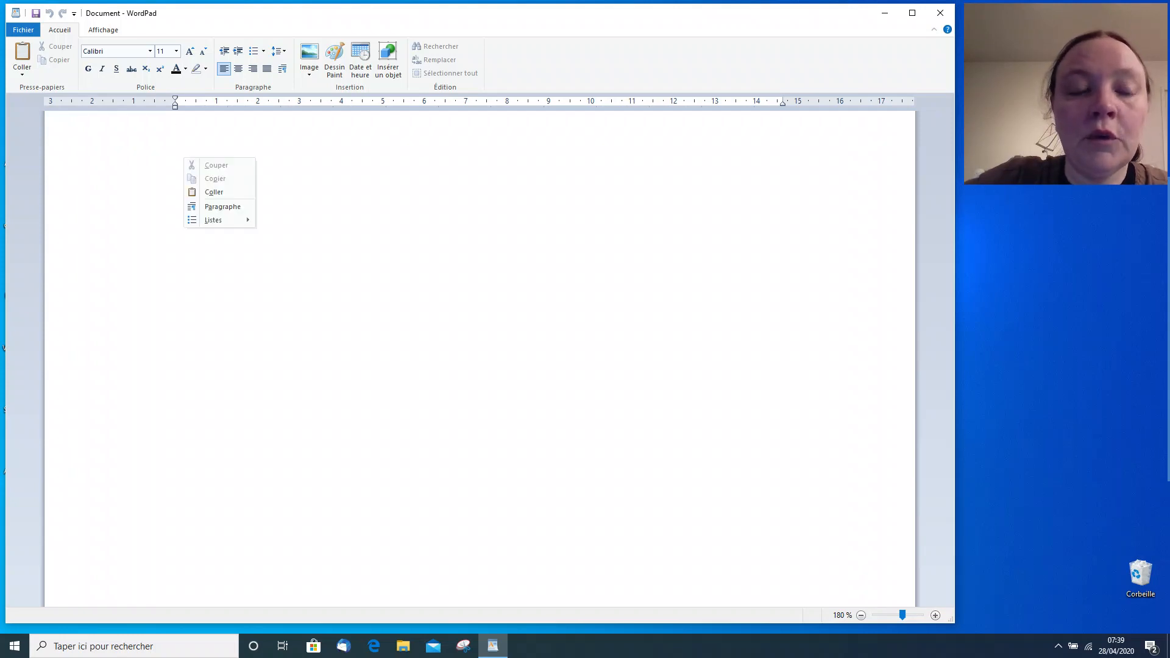
{"action": "left_click", "coordinate": [214, 192]}
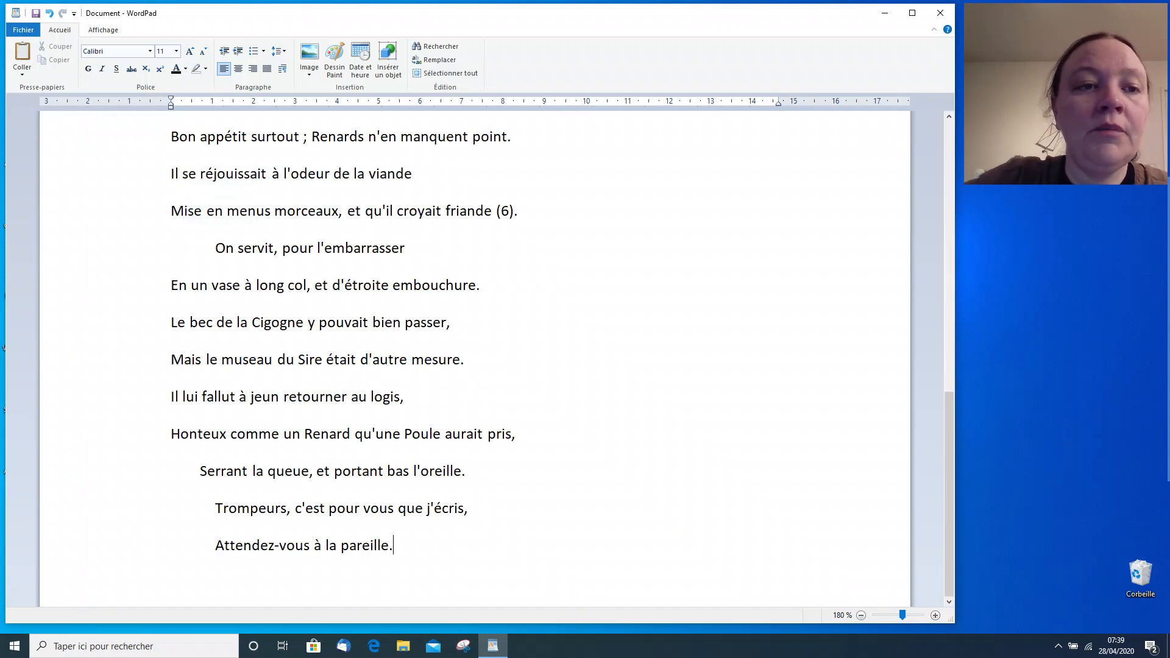
{"action": "scroll", "coordinate": [475, 360], "scroll_direction": "up", "scroll_amount": 7}
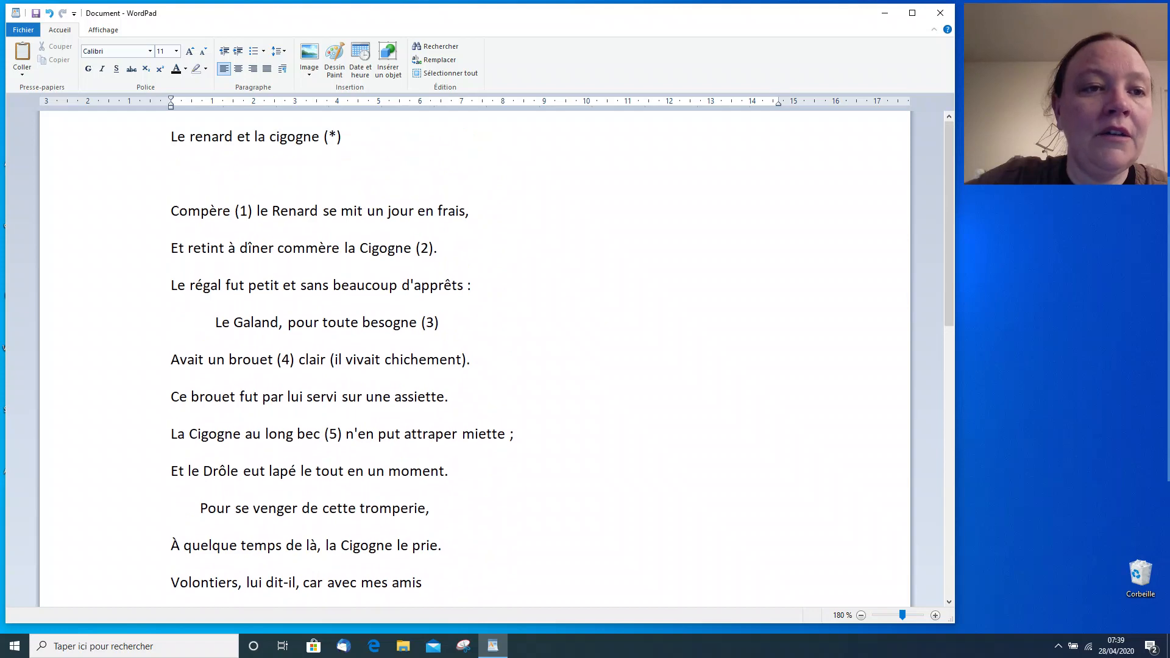
{"action": "scroll", "coordinate": [476, 360], "scroll_direction": "down", "scroll_amount": 1}
{"action": "scroll", "coordinate": [475, 360], "scroll_direction": "down", "scroll_amount": 4}
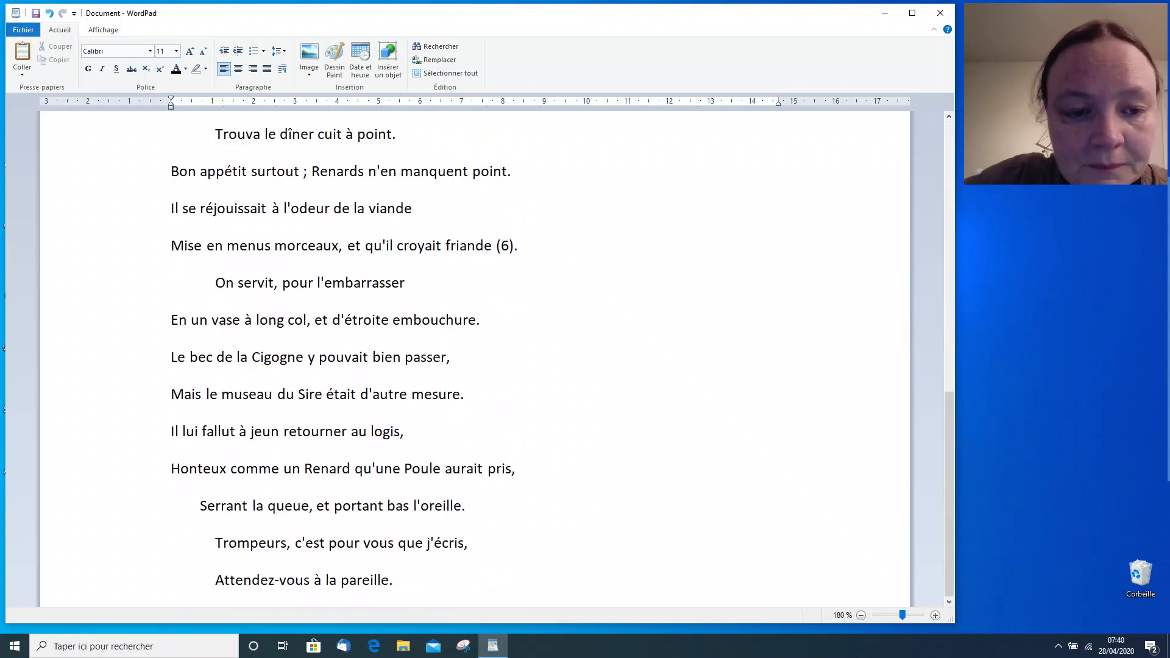
{"action": "scroll", "coordinate": [475, 360], "scroll_direction": "up", "scroll_amount": 5}
{"action": "scroll", "coordinate": [475, 360], "scroll_direction": "up", "scroll_amount": 2}
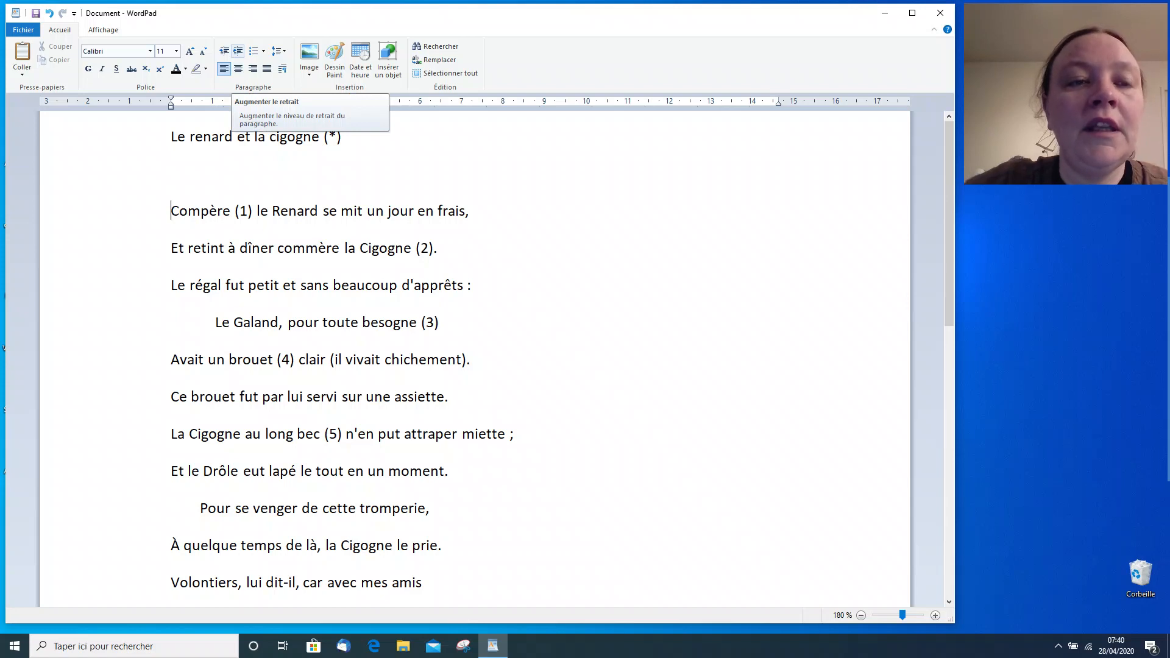
Increase the indent of the verse starting with "Compère (1)" by three levels and reduce it back to the margin
{"action": "left_click", "coordinate": [237, 51]}
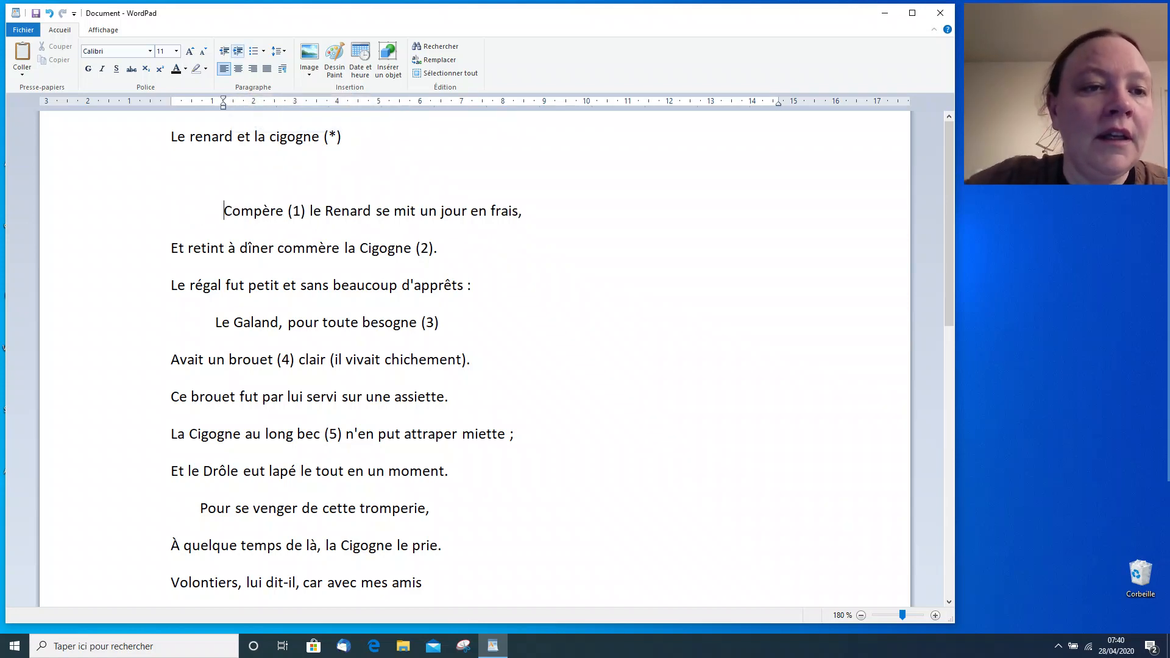
{"action": "left_click", "coordinate": [237, 51]}
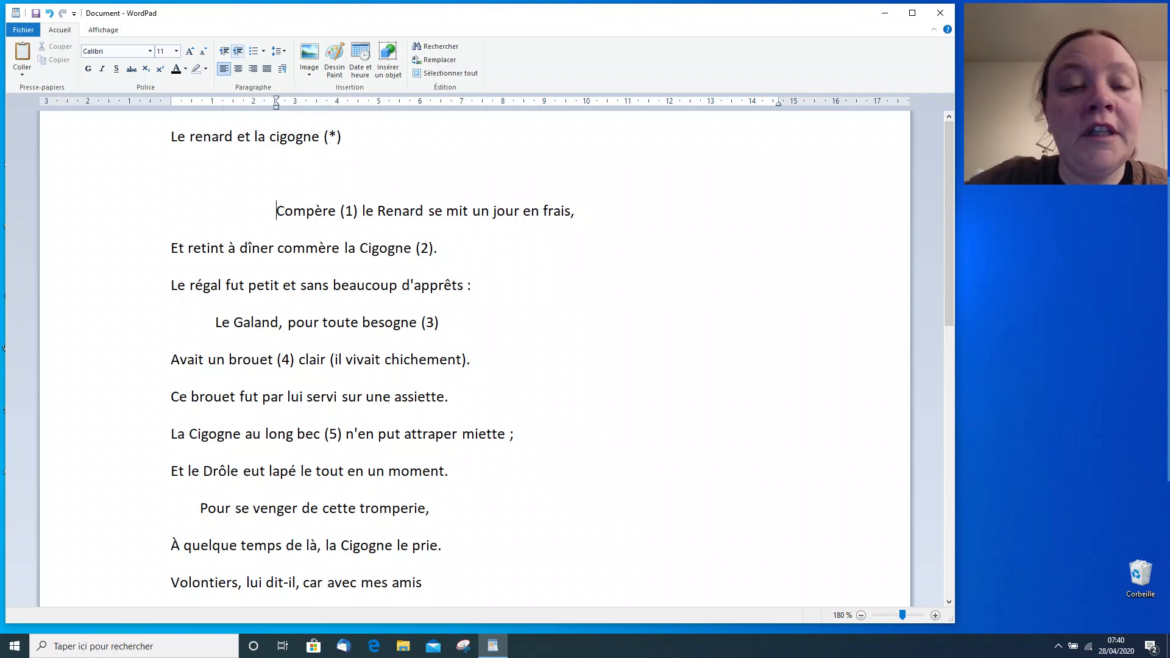
{"action": "left_click", "coordinate": [237, 51]}
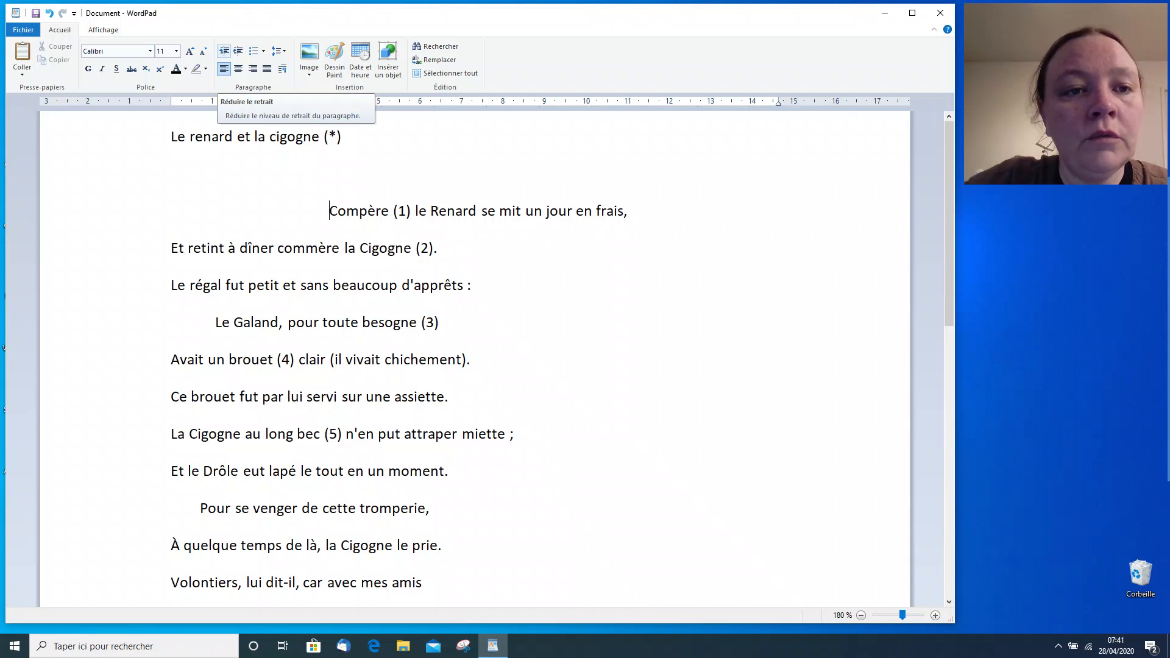
{"action": "left_click", "coordinate": [224, 51]}
{"action": "left_click", "coordinate": [224, 51]}
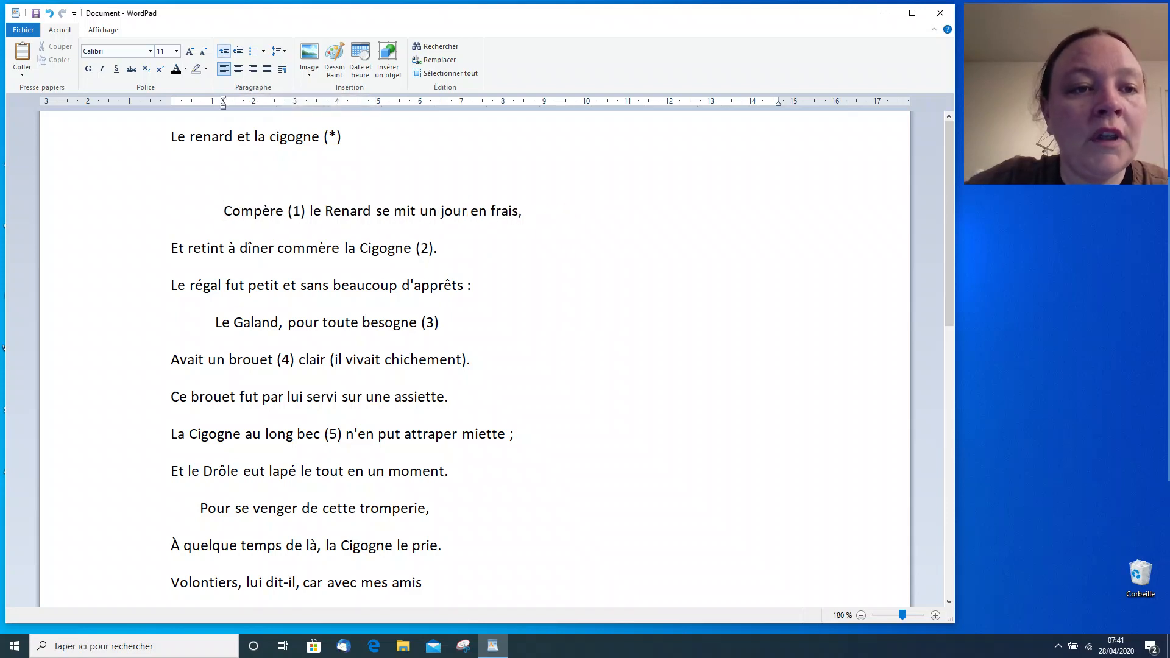
{"action": "left_click", "coordinate": [224, 51]}
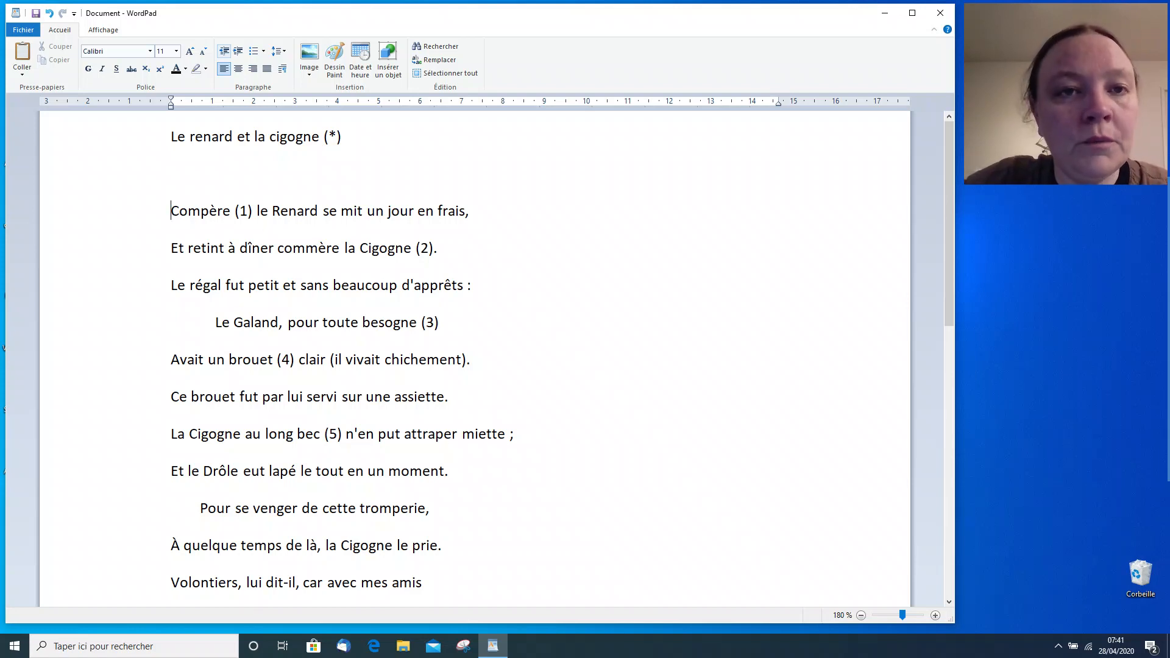
Insert two tabs before the verse starting with "Compère (1)" and delete both of them
{"action": "key", "text": "Tab"}
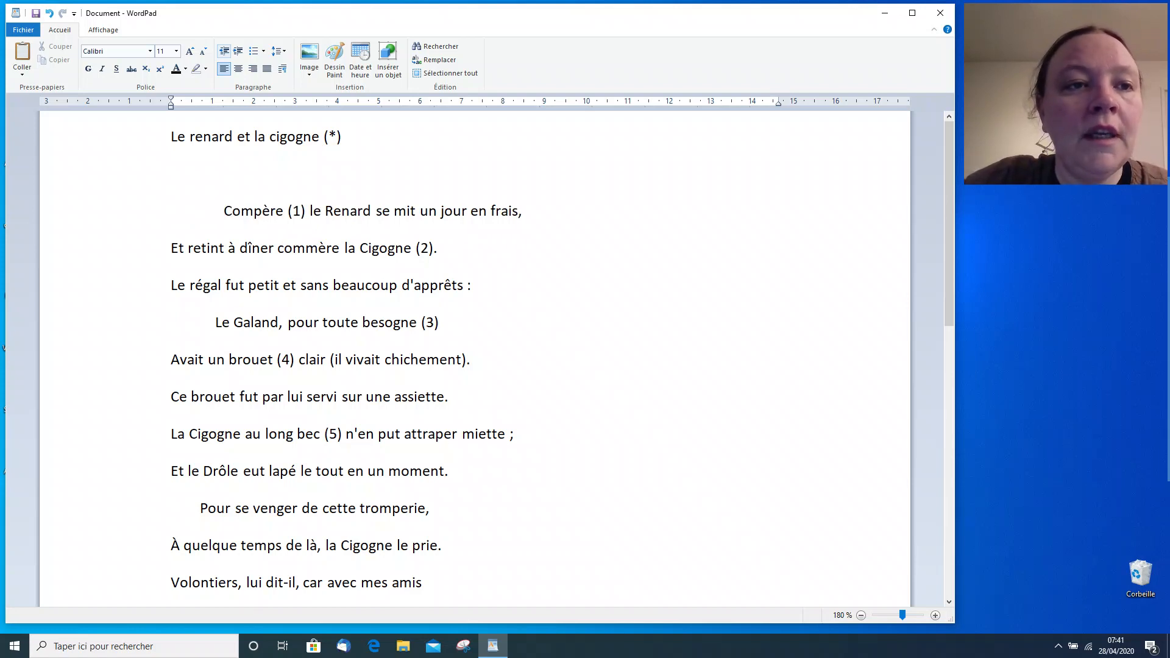
{"action": "key", "text": "Tab"}
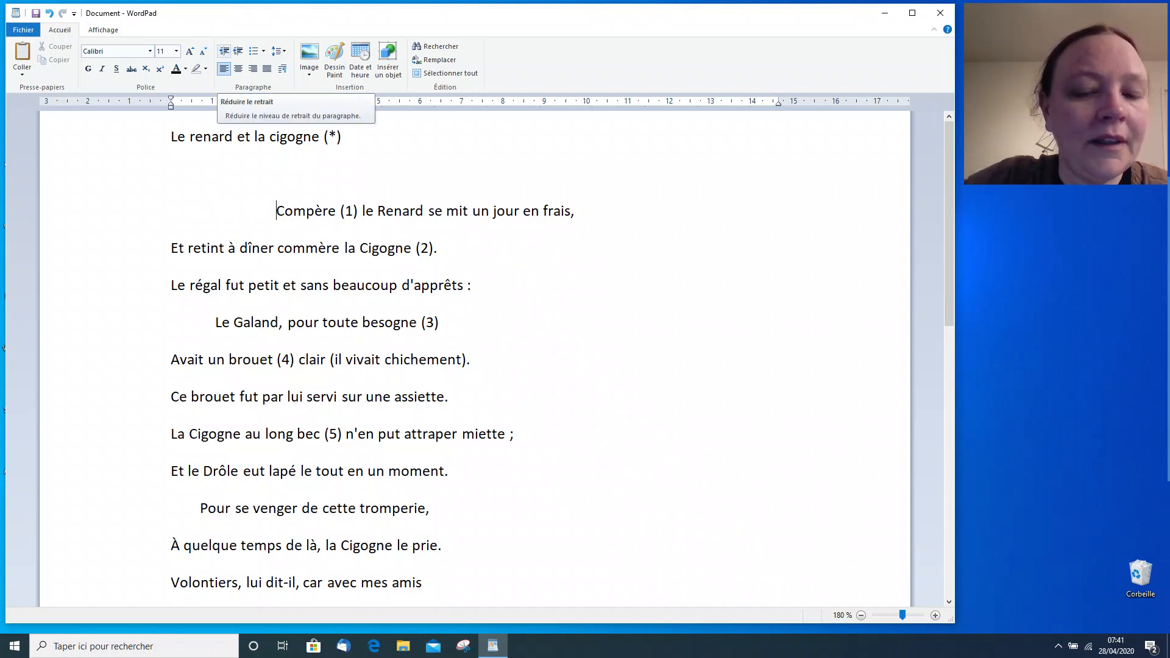
{"action": "key", "text": "BackSpace"}
{"action": "key", "text": "BackSpace"}
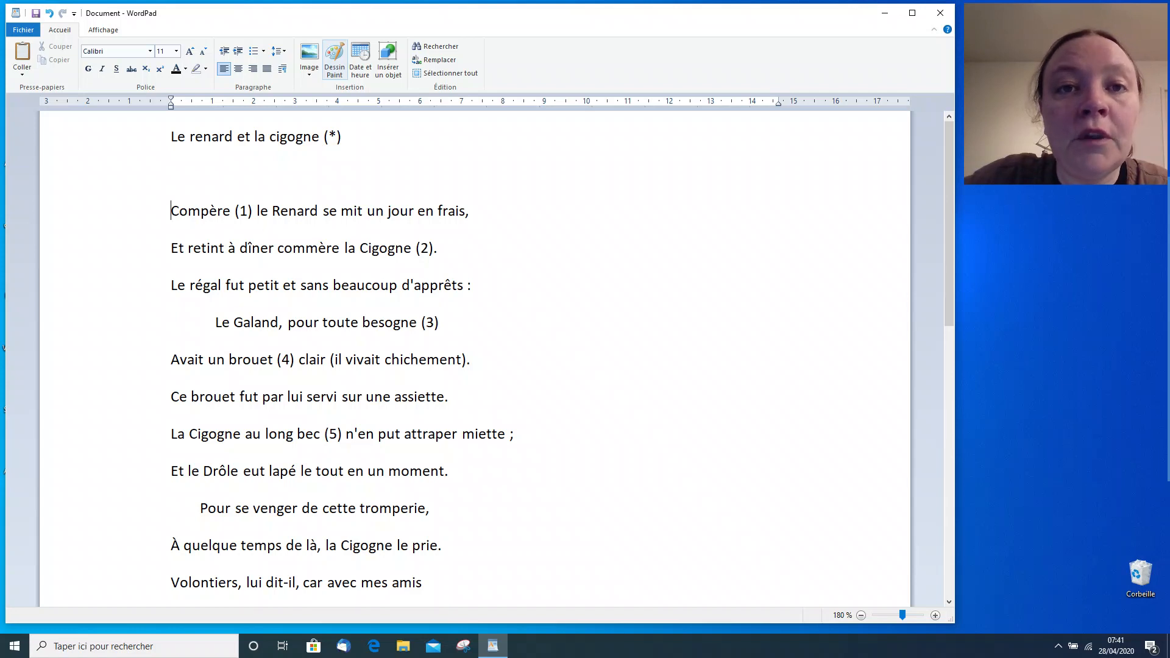
Insert a Paint drawing before "Compère (1)", with a 466 × 442 px canvas and a looping black brush scribble, and return to the document
{"action": "left_click", "coordinate": [335, 59]}
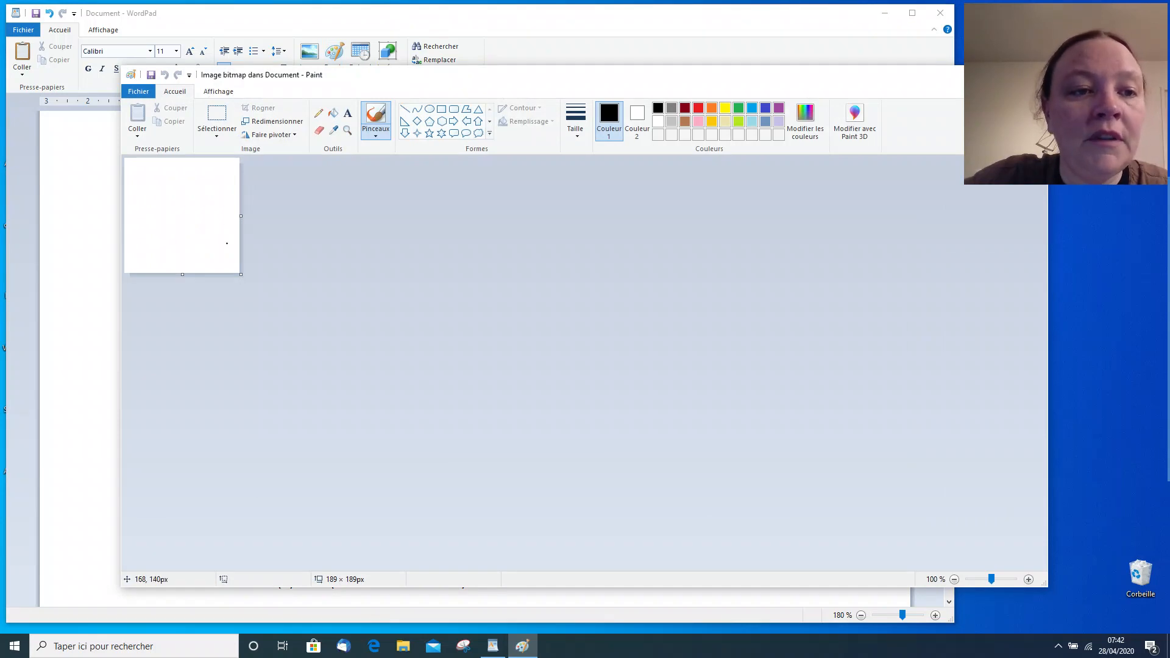
{"action": "left_click_drag", "start_coordinate": [241, 274], "coordinate": [410, 428]}
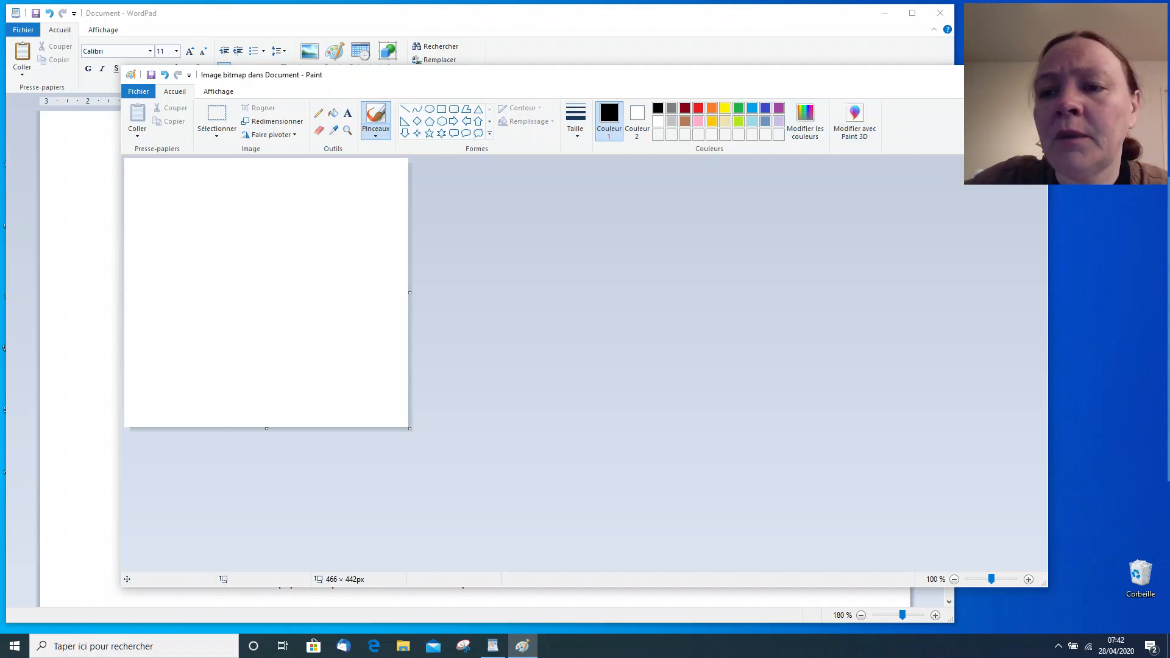
{"action": "left_click_drag", "start_coordinate": [1048, 283], "coordinate": [955, 284]}
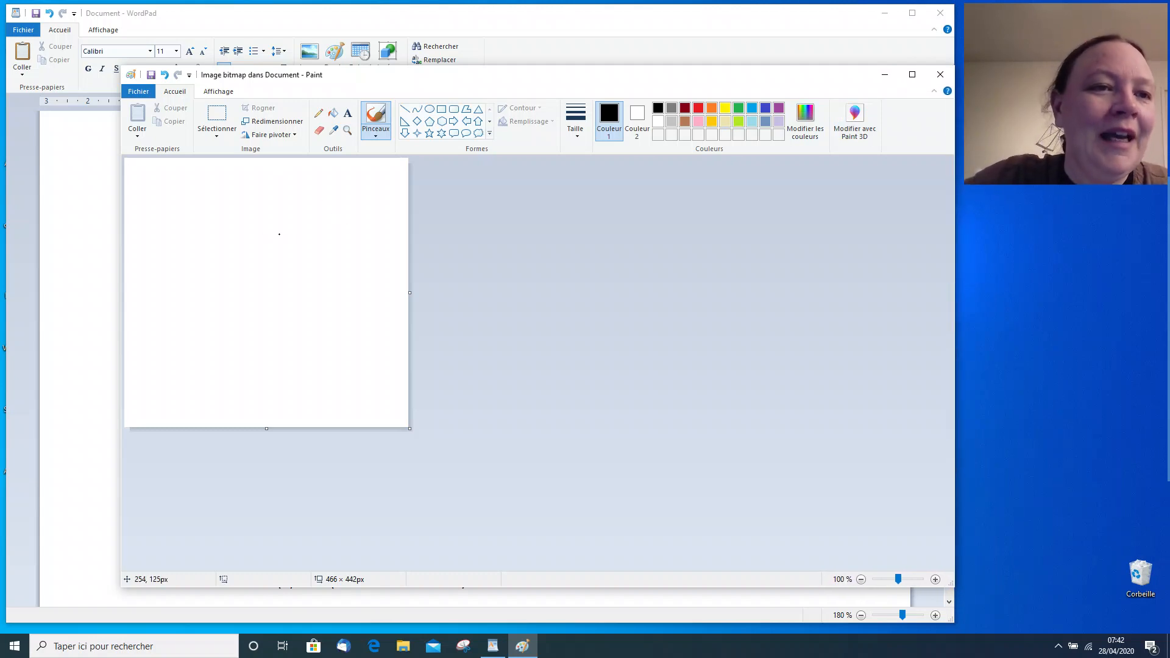
{"action": "mouse_move", "coordinate": [334, 238]}
{"action": "left_mouse_down"}
{"action": "mouse_move", "coordinate": [178, 293]}
{"action": "mouse_move", "coordinate": [235, 338]}
{"action": "mouse_move", "coordinate": [299, 338]}
{"action": "mouse_move", "coordinate": [183, 329]}
{"action": "mouse_move", "coordinate": [286, 378]}
{"action": "mouse_move", "coordinate": [256, 293]}
{"action": "mouse_move", "coordinate": [270, 287]}
{"action": "left_mouse_up"}
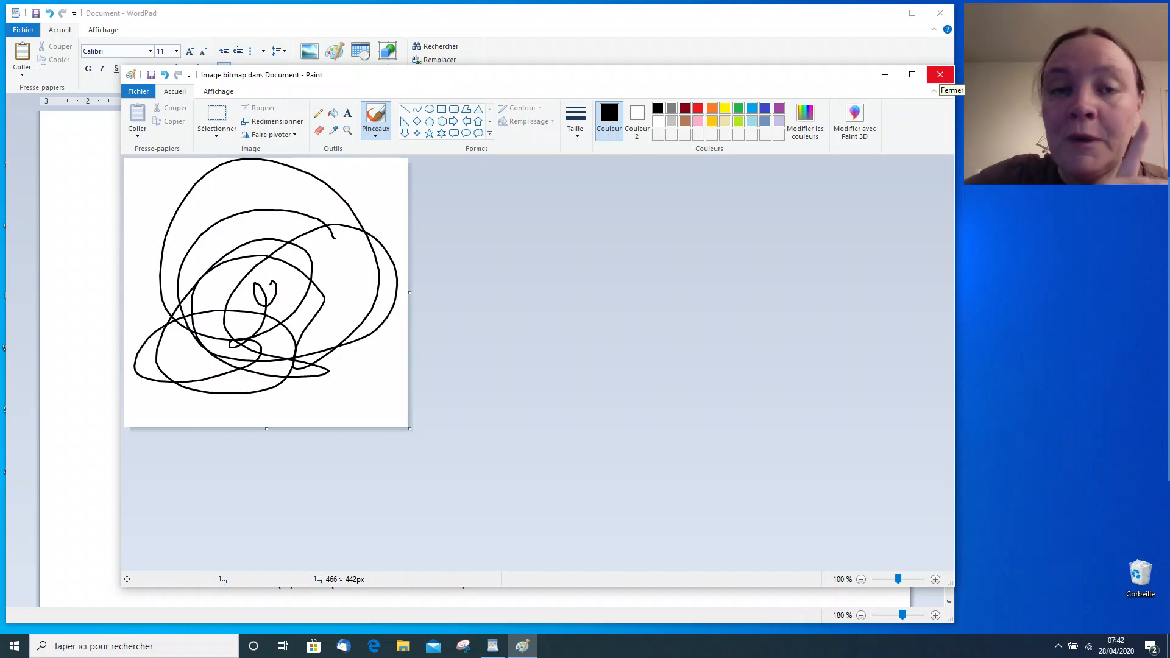
{"action": "left_click", "coordinate": [941, 75]}
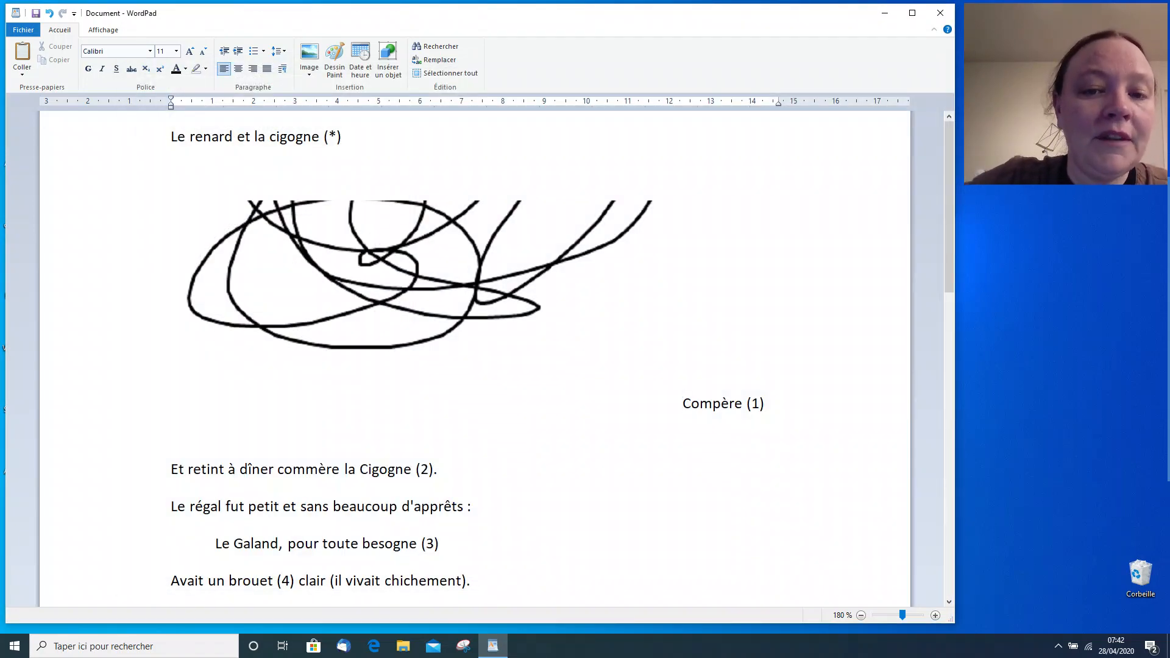
Shrink the inserted scribble drawing proportionally to about 3.8 cm wide and deselect it
{"action": "scroll", "coordinate": [475, 366], "scroll_direction": "down", "scroll_amount": 3}
{"action": "scroll", "coordinate": [476, 366], "scroll_direction": "down", "scroll_amount": 8}
{"action": "scroll", "coordinate": [475, 366], "scroll_direction": "up", "scroll_amount": 10}
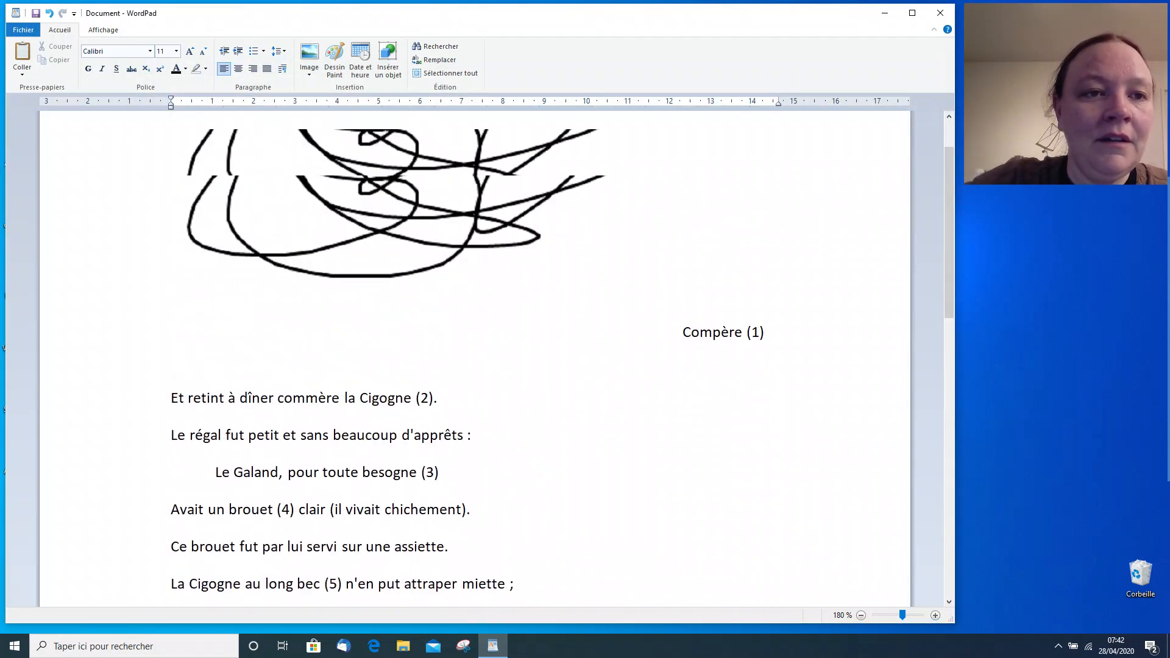
{"action": "left_click", "coordinate": [427, 274]}
{"action": "scroll", "coordinate": [476, 365], "scroll_direction": "up", "scroll_amount": 1}
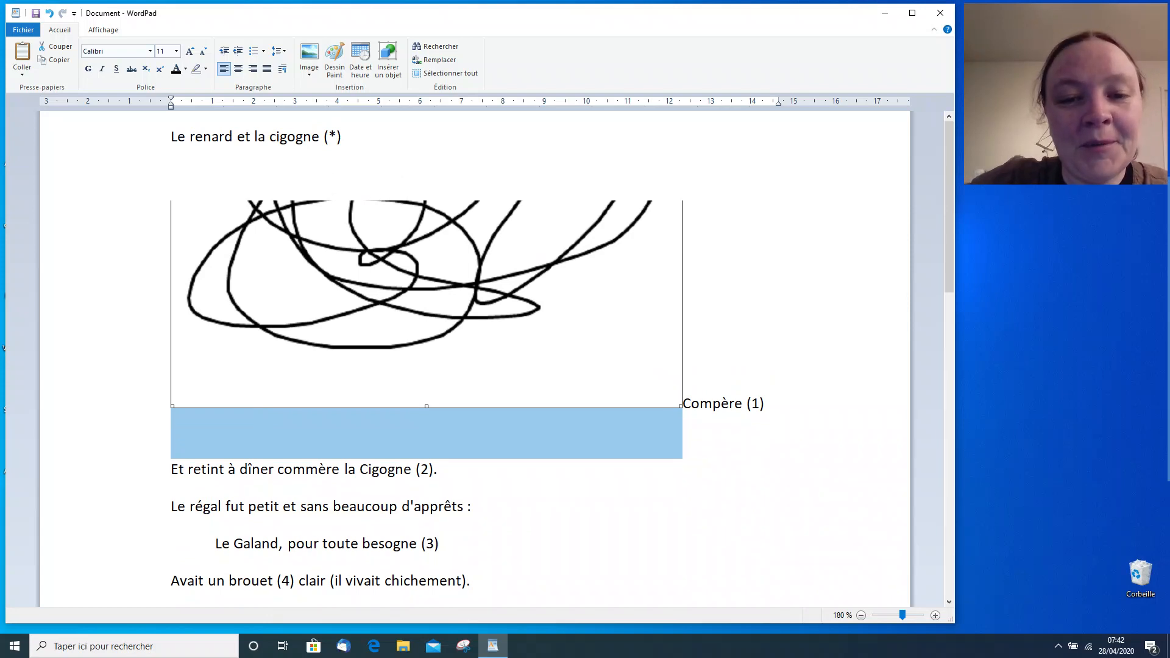
{"action": "left_click_drag", "start_coordinate": [681, 407], "coordinate": [466, 180]}
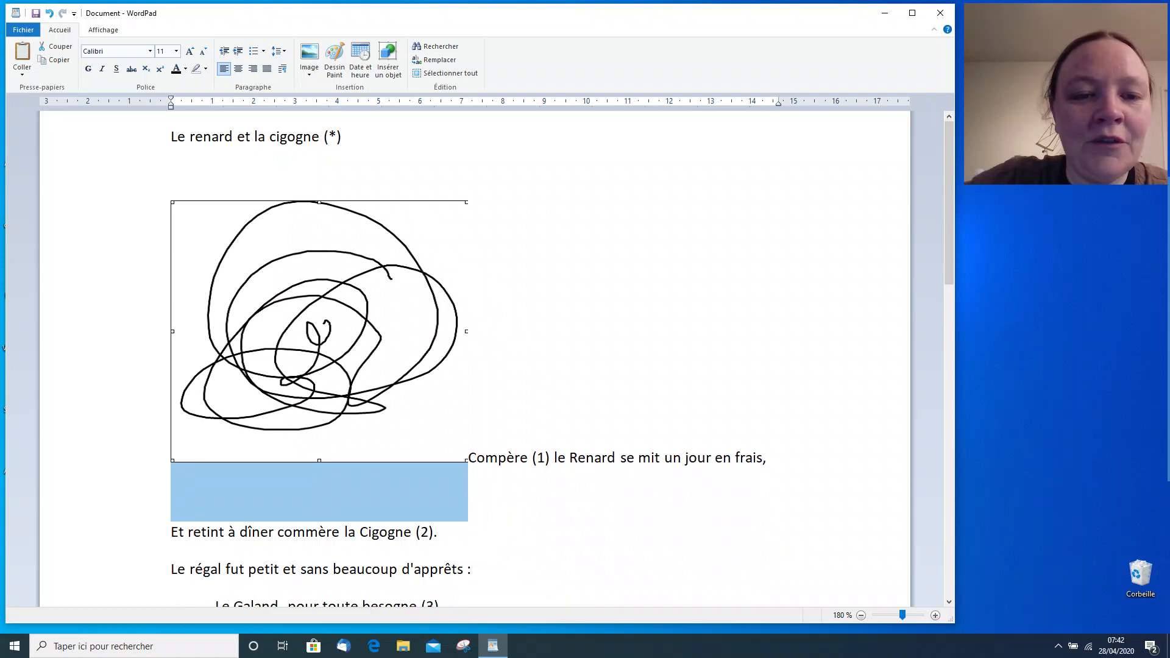
{"action": "left_click_drag", "start_coordinate": [467, 461], "coordinate": [330, 337]}
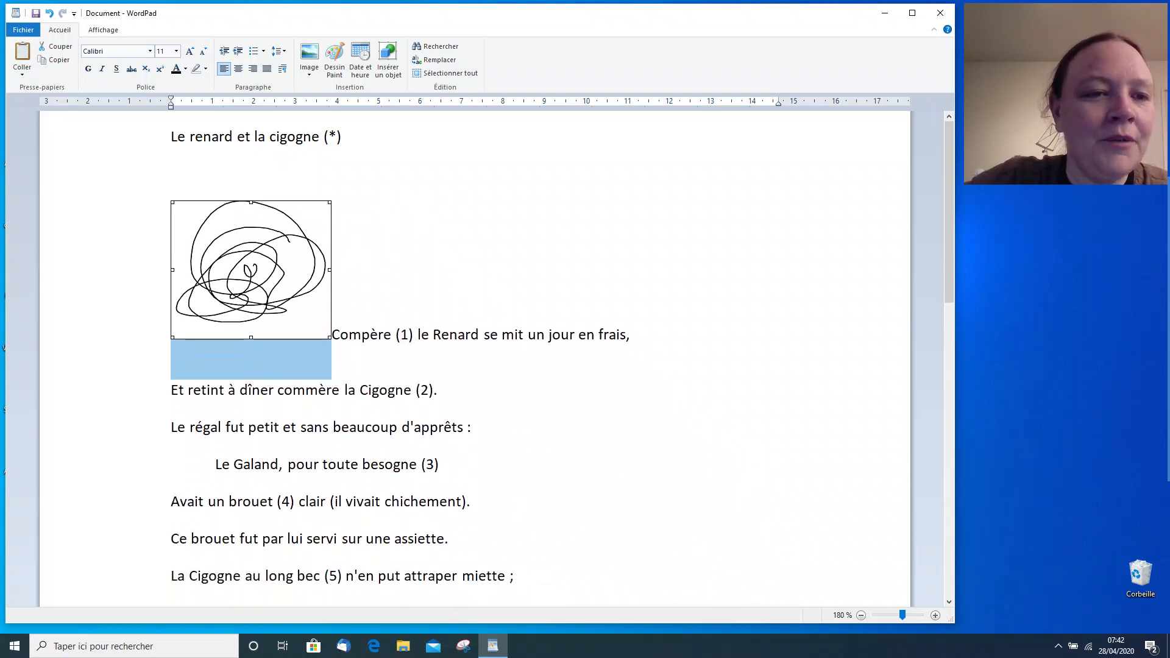
{"action": "left_click", "coordinate": [396, 335]}
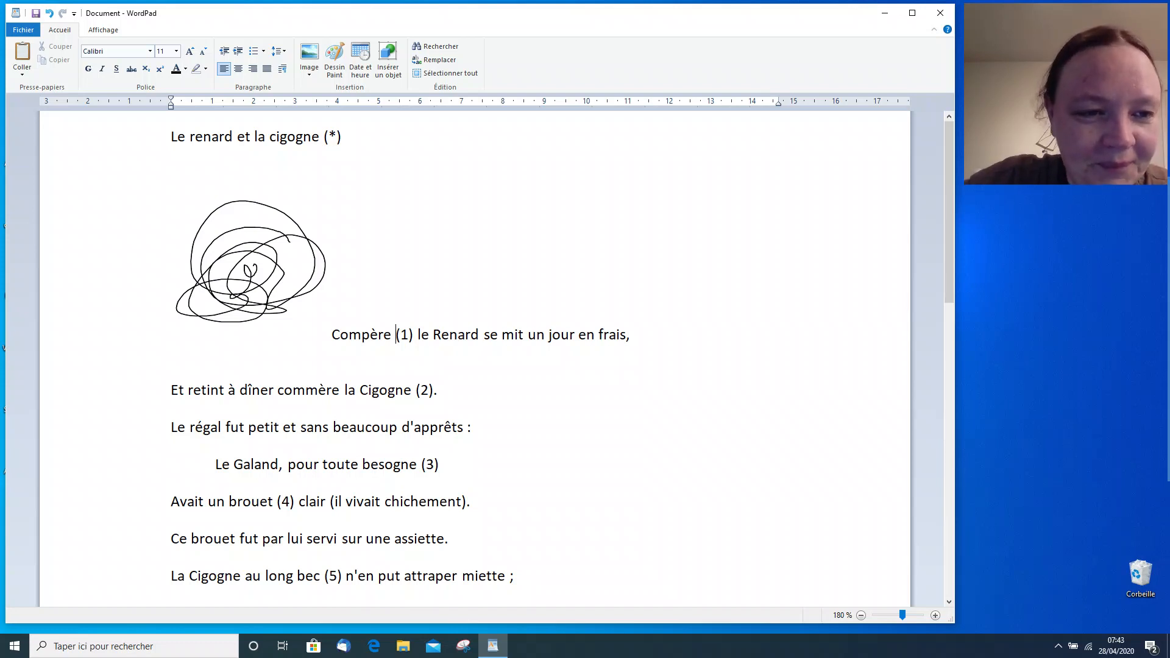
Move the verse starting with "Compère (1)" onto its own line below the drawing
{"action": "left_click", "coordinate": [251, 269]}
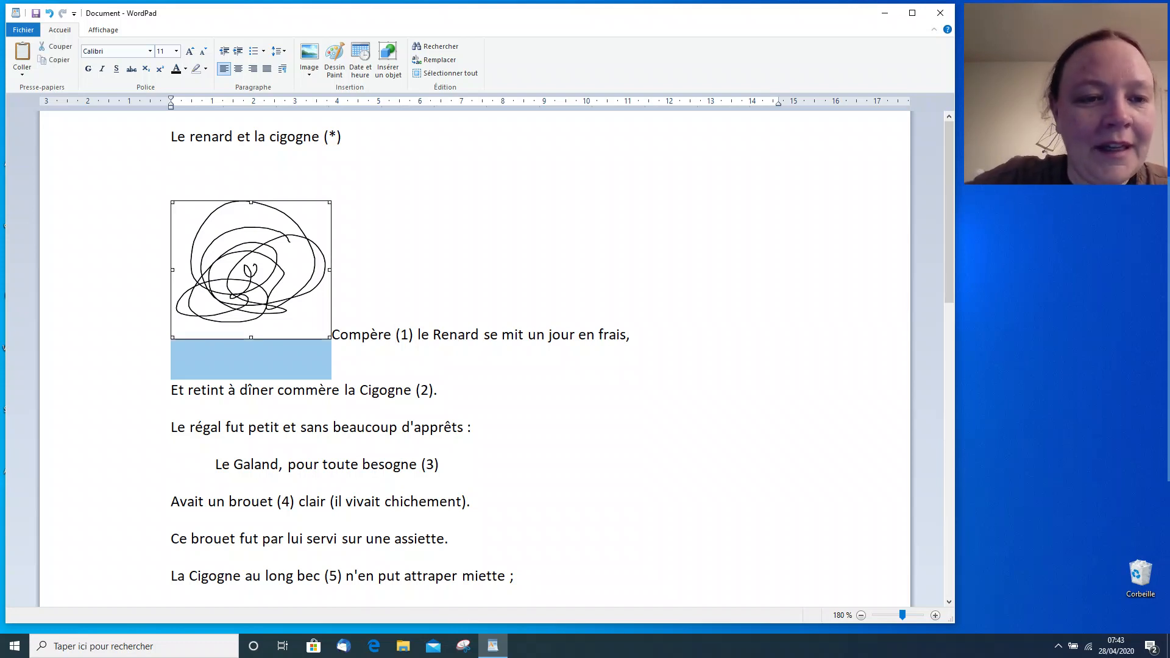
{"action": "left_click", "coordinate": [332, 335]}
{"action": "key", "text": "Return"}
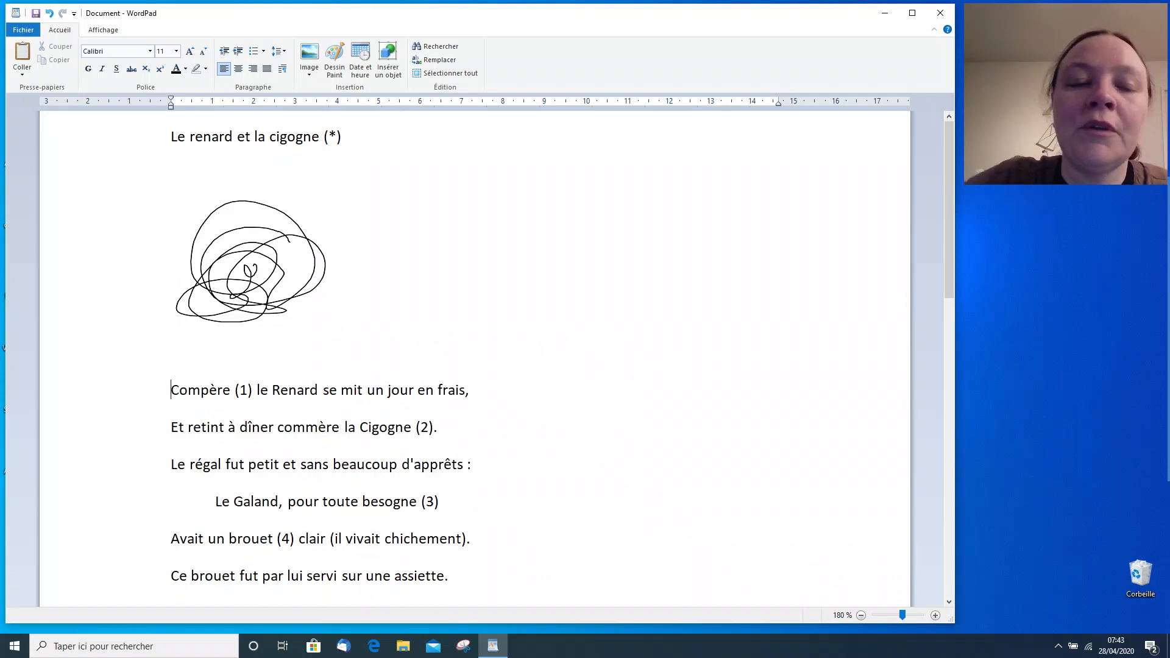
{"action": "scroll", "coordinate": [475, 359], "scroll_direction": "down", "scroll_amount": 10}
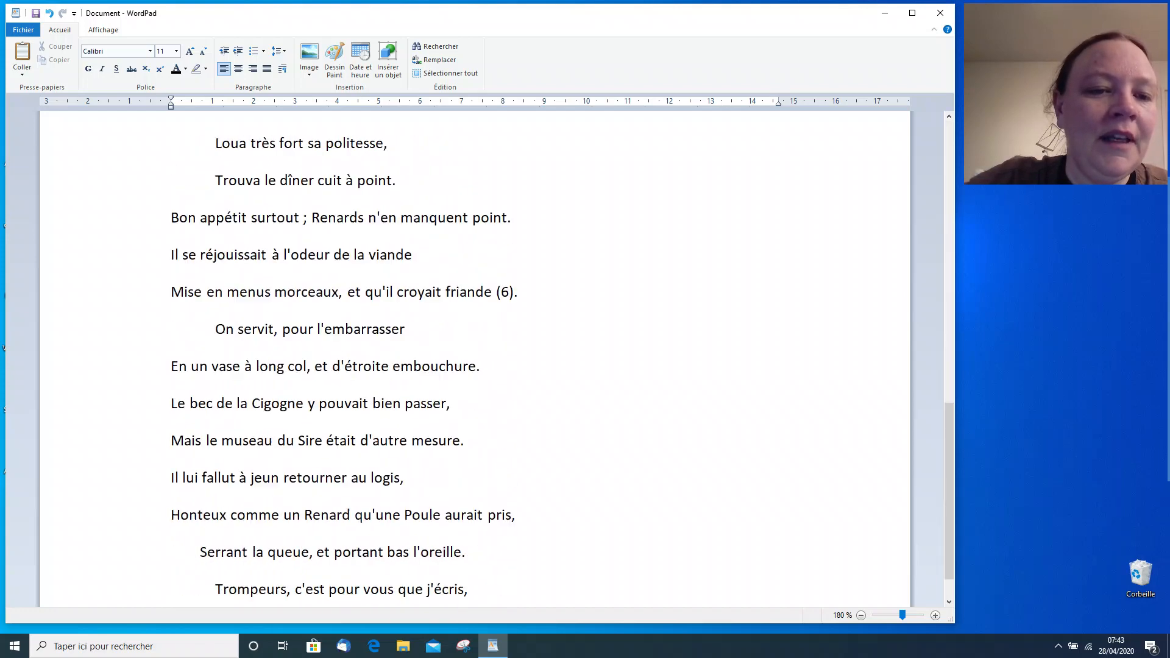
{"action": "scroll", "coordinate": [475, 359], "scroll_direction": "up", "scroll_amount": 10}
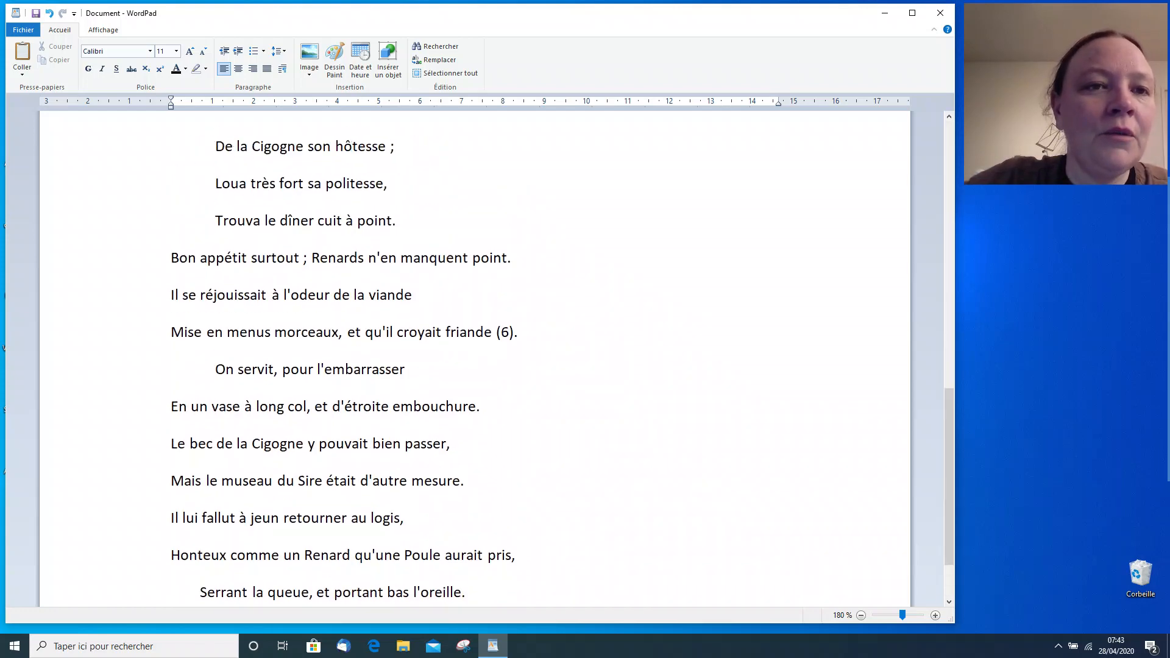
Insert the current date in the format "mardi 28 avril 2020" on a new line between the drawing and the first verse
{"action": "left_click", "coordinate": [251, 270]}
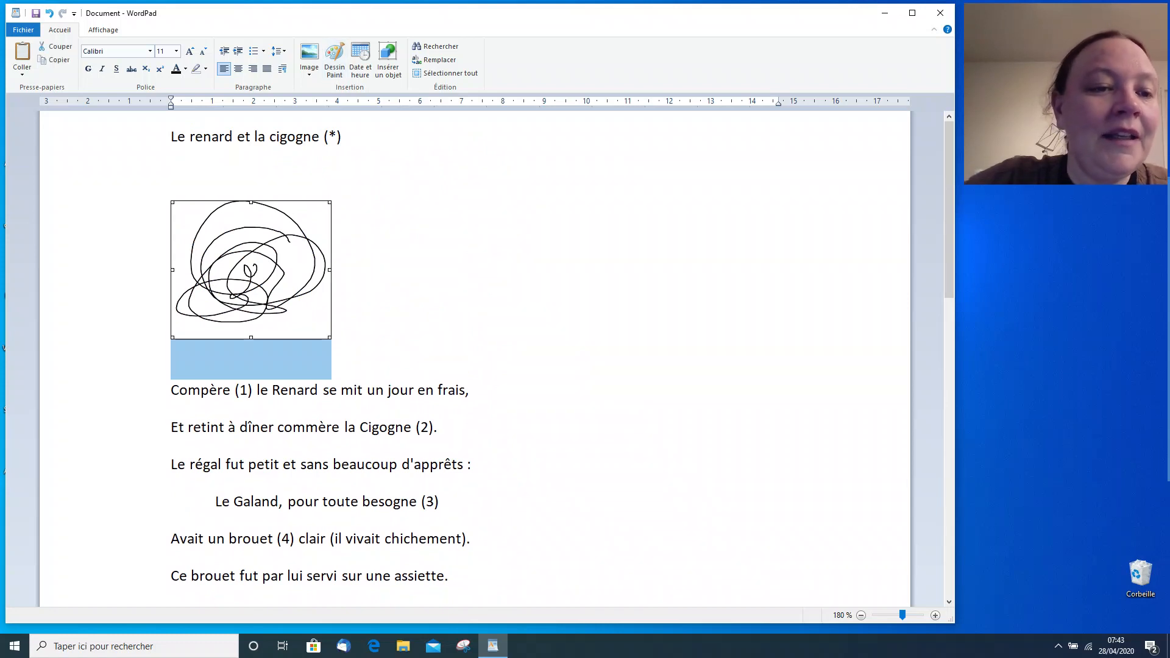
{"action": "left_click", "coordinate": [333, 333]}
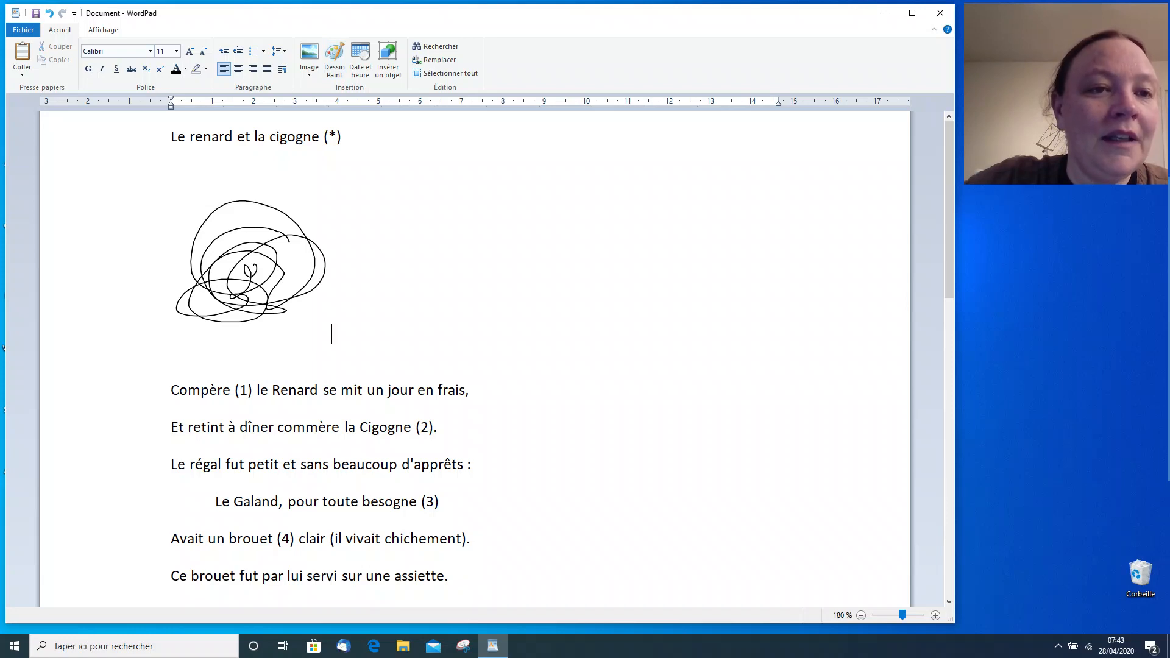
{"action": "key", "text": "Return"}
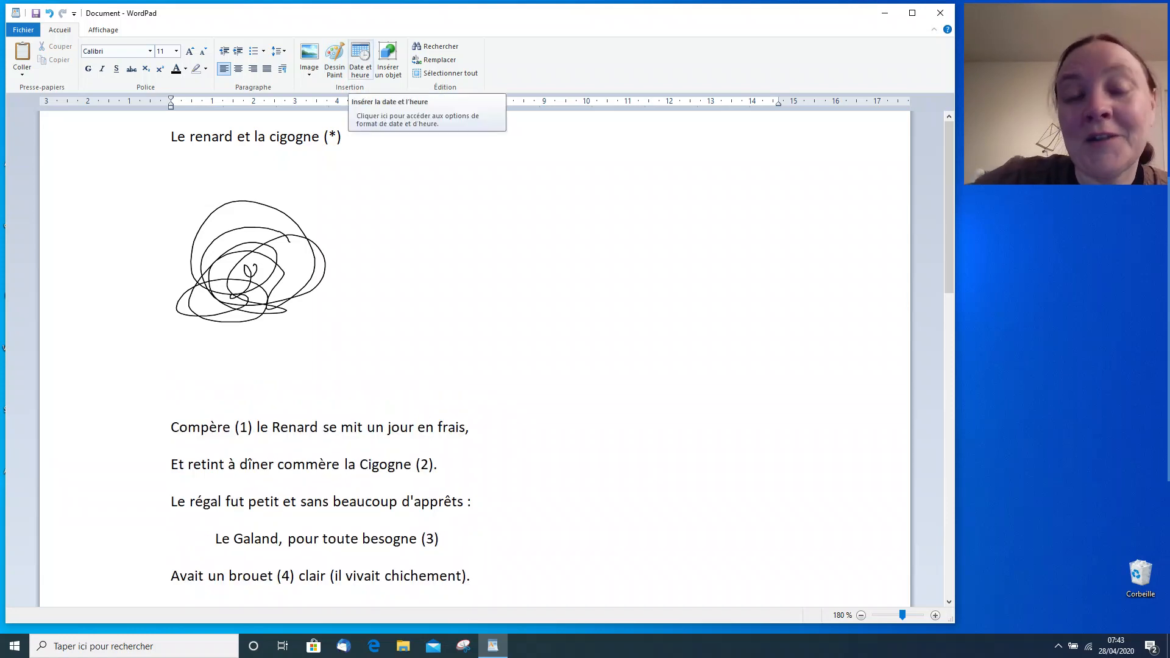
{"action": "left_click", "coordinate": [360, 59]}
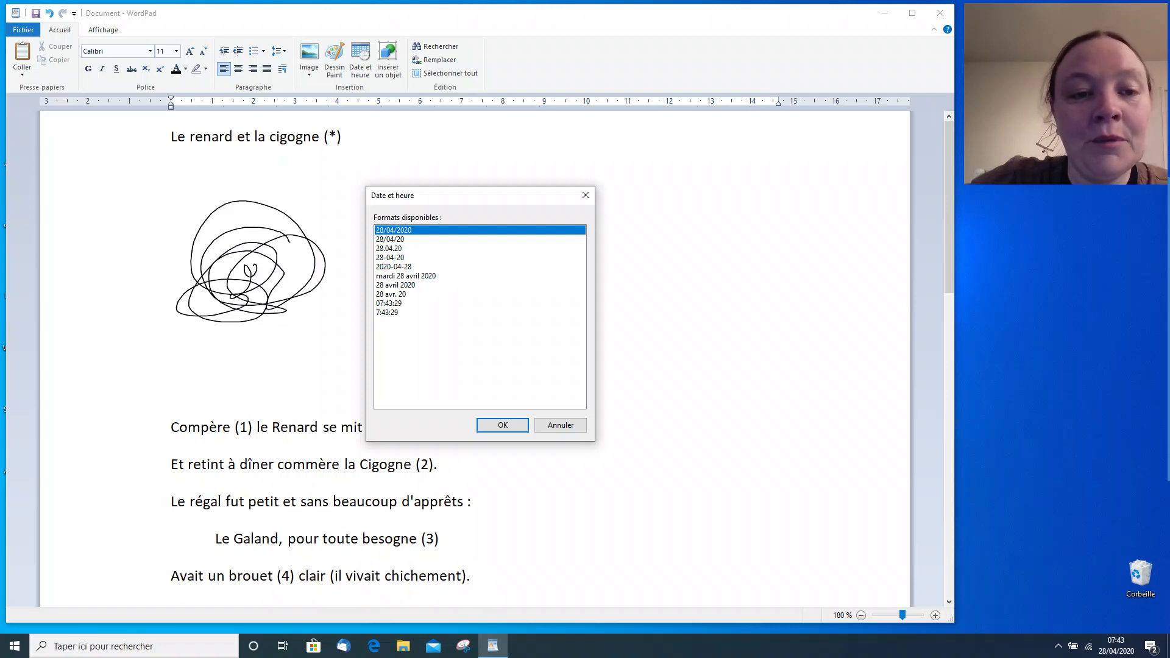
{"action": "left_click", "coordinate": [406, 277]}
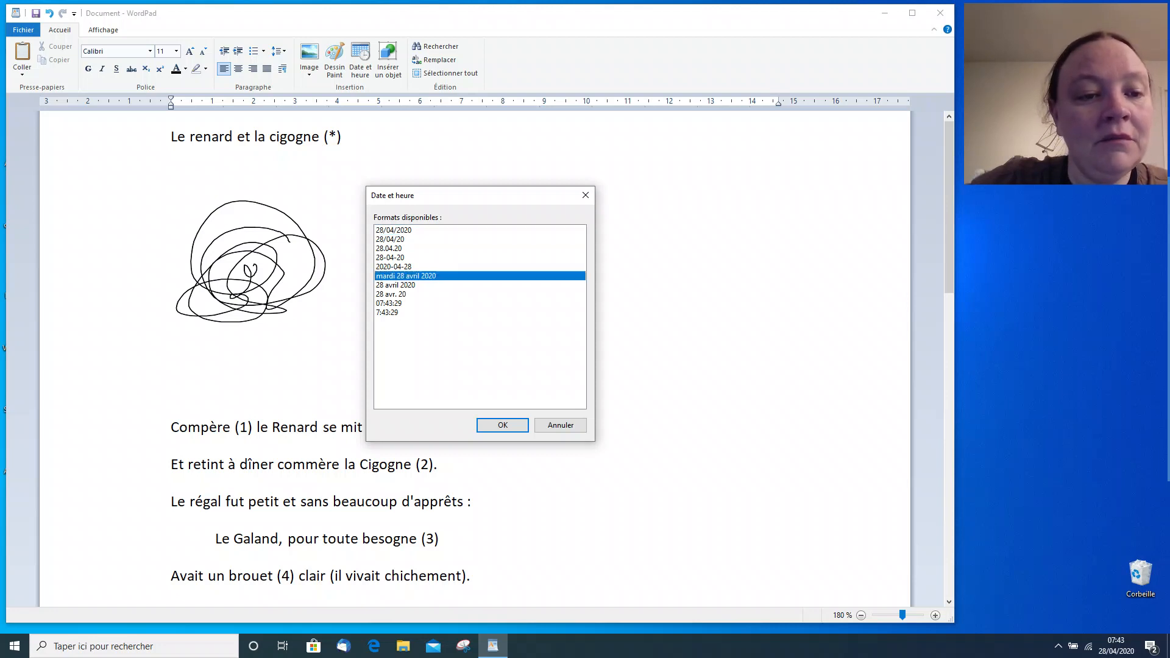
{"action": "key", "text": "Return"}
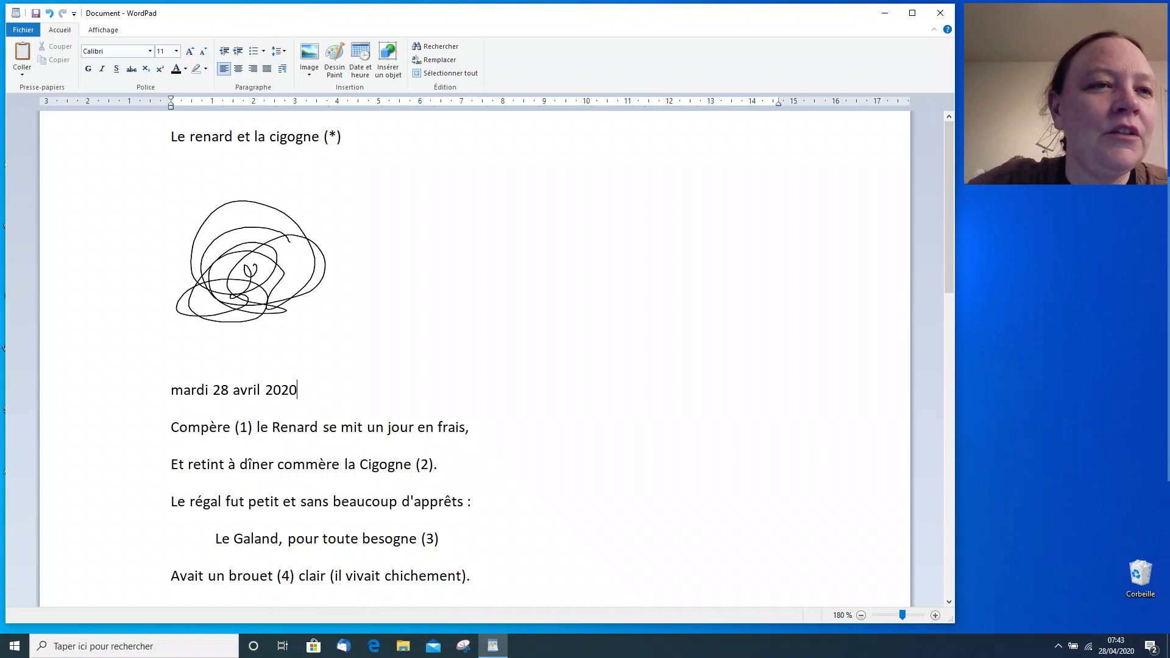
{"action": "scroll", "coordinate": [475, 360], "scroll_direction": "down", "scroll_amount": 3}
{"action": "scroll", "coordinate": [475, 360], "scroll_direction": "up", "scroll_amount": 3}
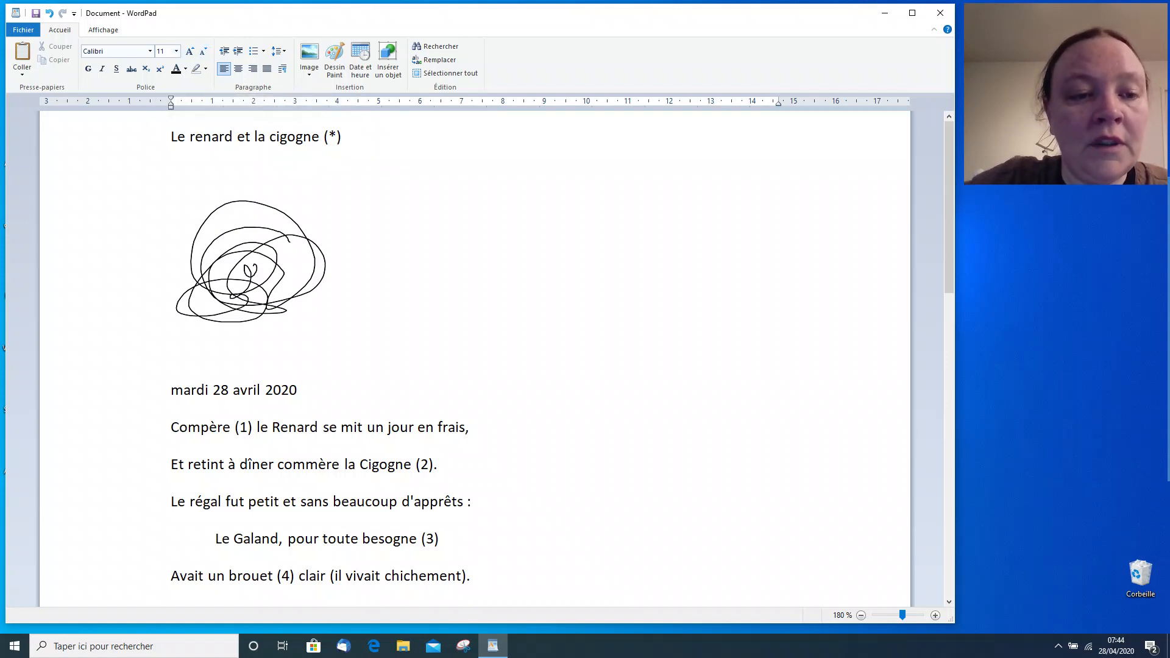
Set the font size of the inserted date line to 20
{"action": "left_click_drag", "start_coordinate": [297, 390], "coordinate": [172, 391]}
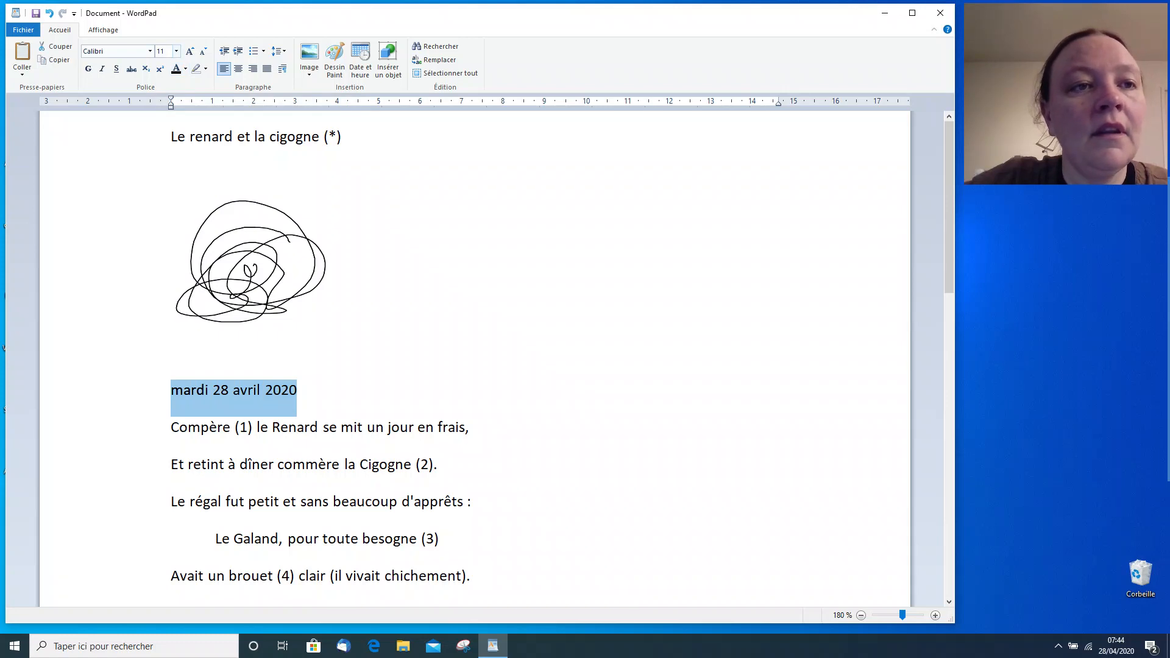
{"action": "left_click", "coordinate": [176, 51]}
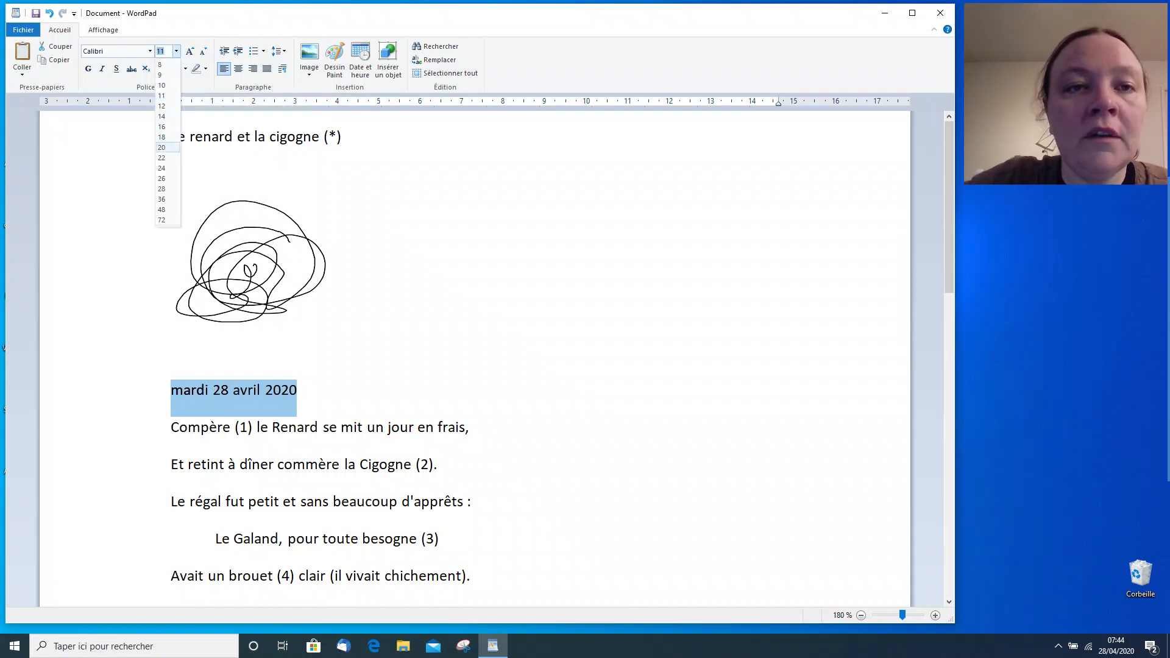
{"action": "left_click", "coordinate": [161, 148]}
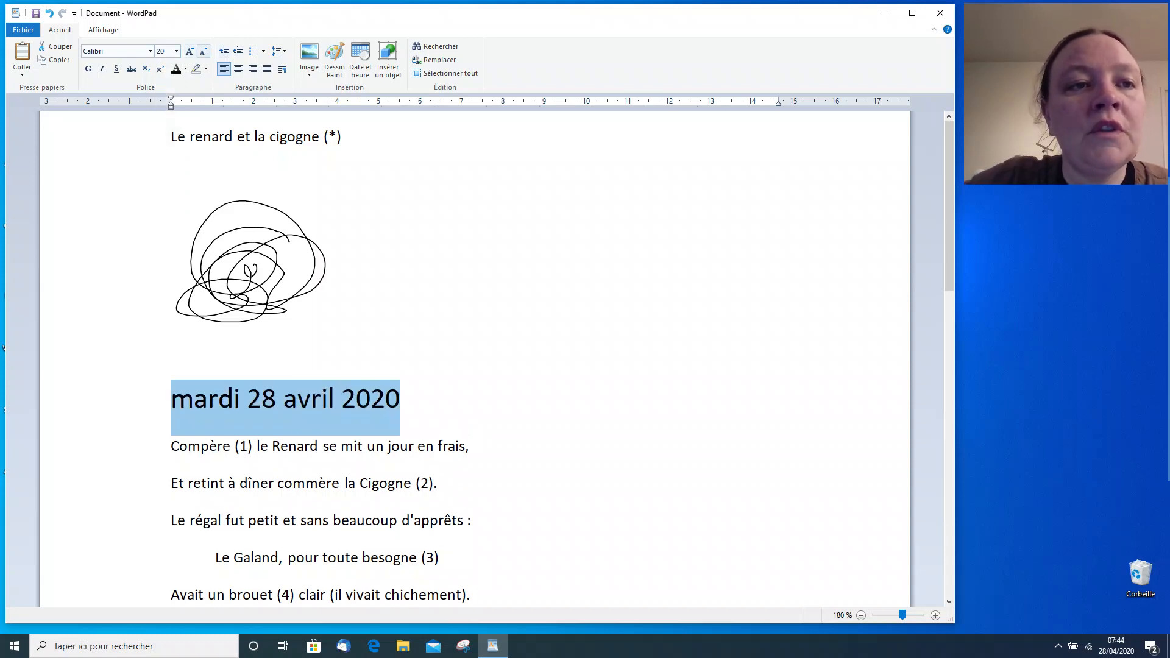
Try reducing and enlarging the date's font size stepwise between 12 and 22, ending at 20, and deselect the date
{"action": "left_click", "coordinate": [203, 51]}
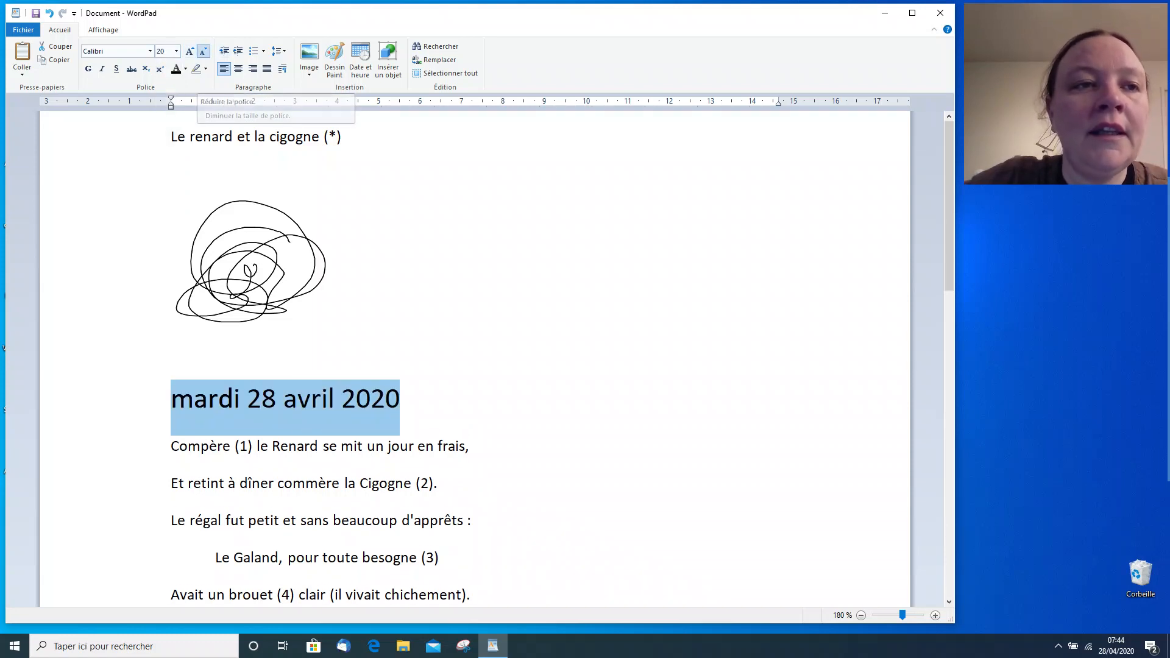
{"action": "left_click", "coordinate": [203, 51]}
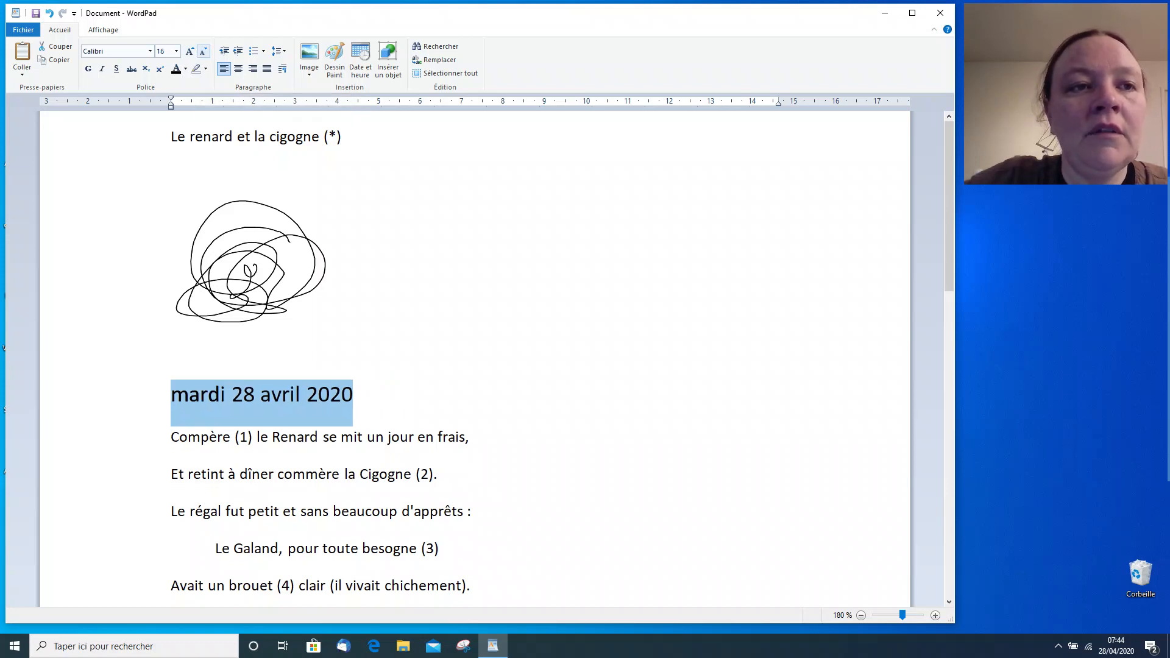
{"action": "left_click", "coordinate": [189, 51]}
{"action": "left_click", "coordinate": [190, 51]}
{"action": "left_click", "coordinate": [190, 51]}
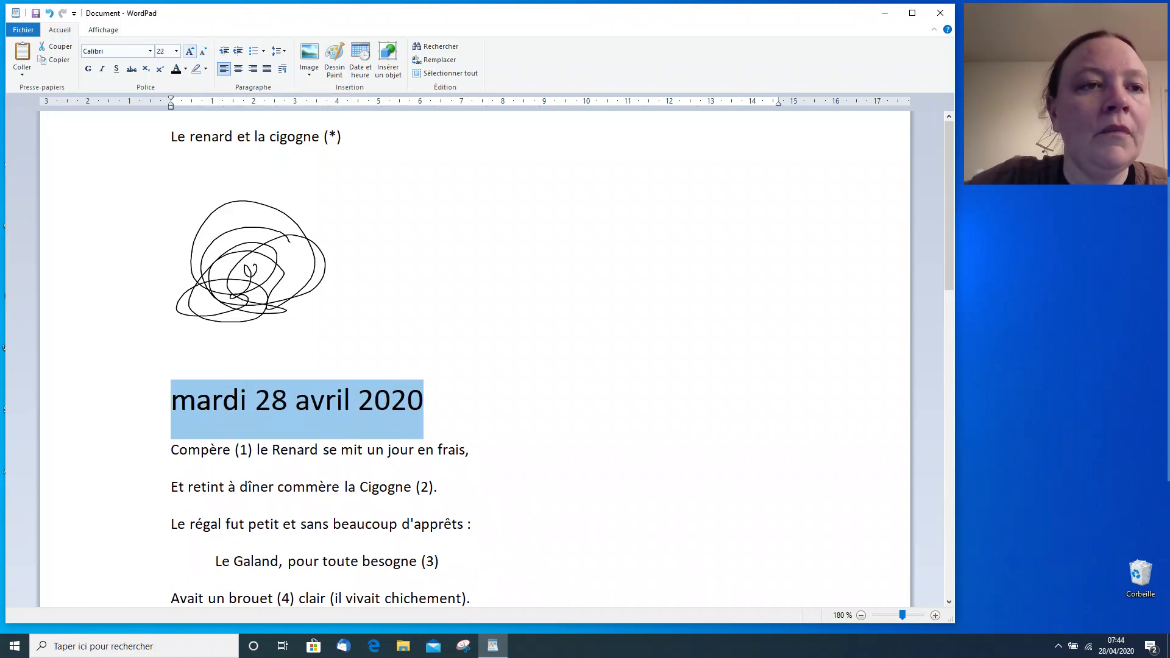
{"action": "left_click", "coordinate": [203, 51]}
{"action": "left_click", "coordinate": [203, 51]}
{"action": "left_click", "coordinate": [203, 52]}
{"action": "left_click", "coordinate": [203, 51]}
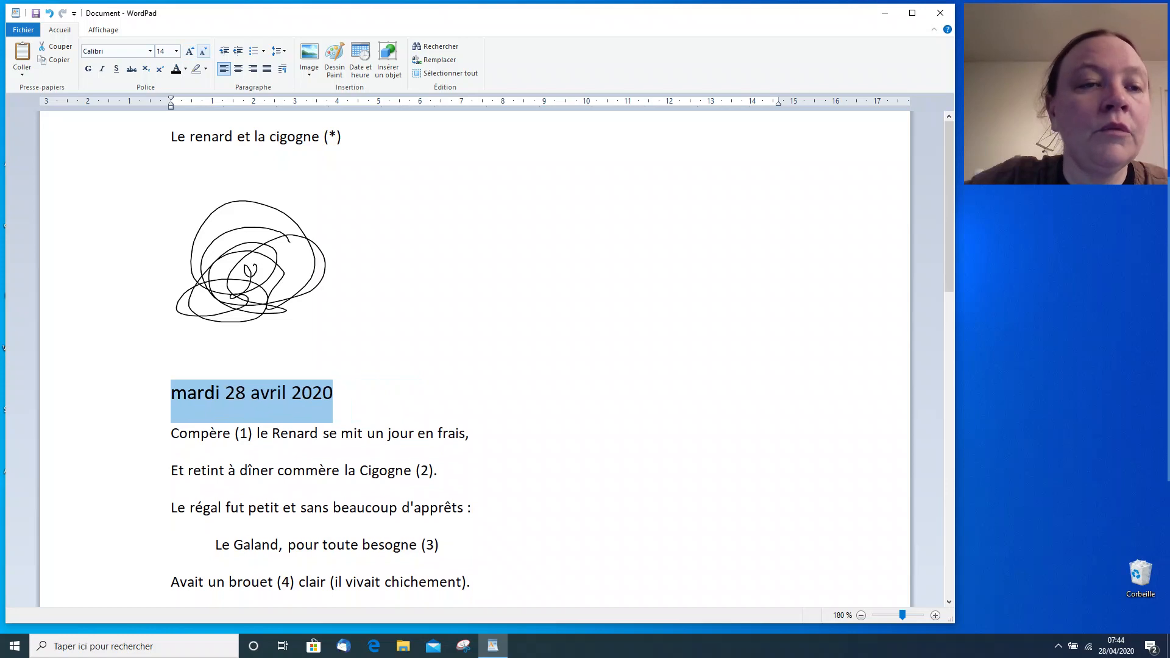
{"action": "left_click", "coordinate": [189, 51]}
{"action": "left_click", "coordinate": [189, 51]}
{"action": "left_click", "coordinate": [189, 51]}
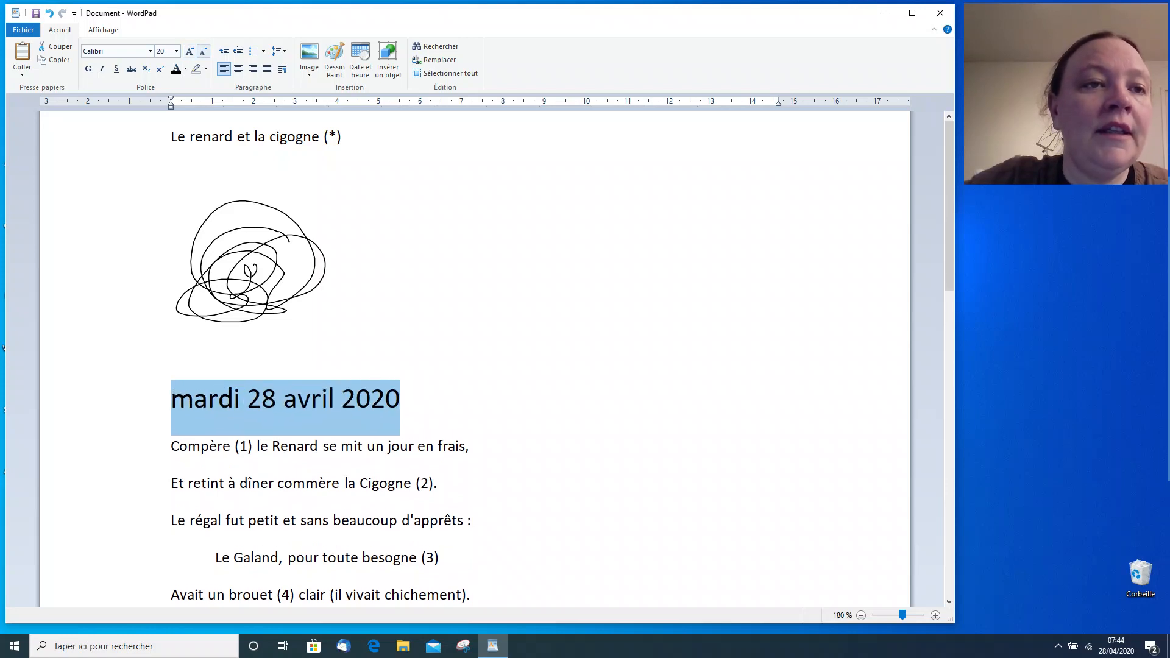
{"action": "left_click", "coordinate": [203, 51]}
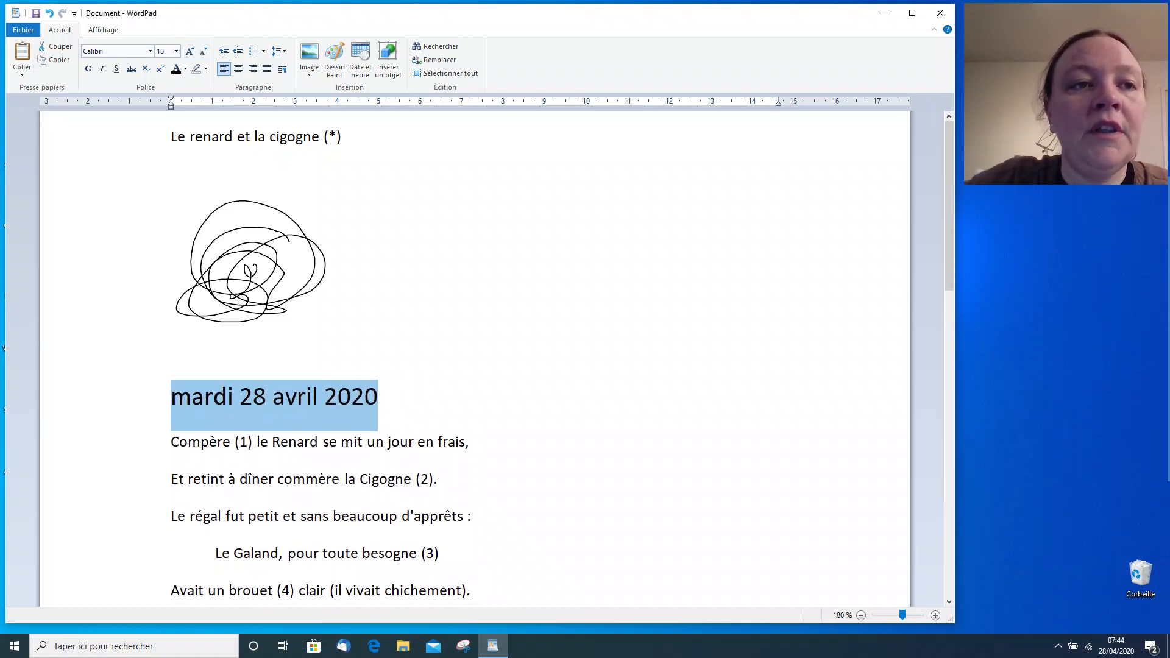
{"action": "left_click", "coordinate": [203, 51]}
{"action": "left_click", "coordinate": [203, 51]}
{"action": "left_click", "coordinate": [203, 51]}
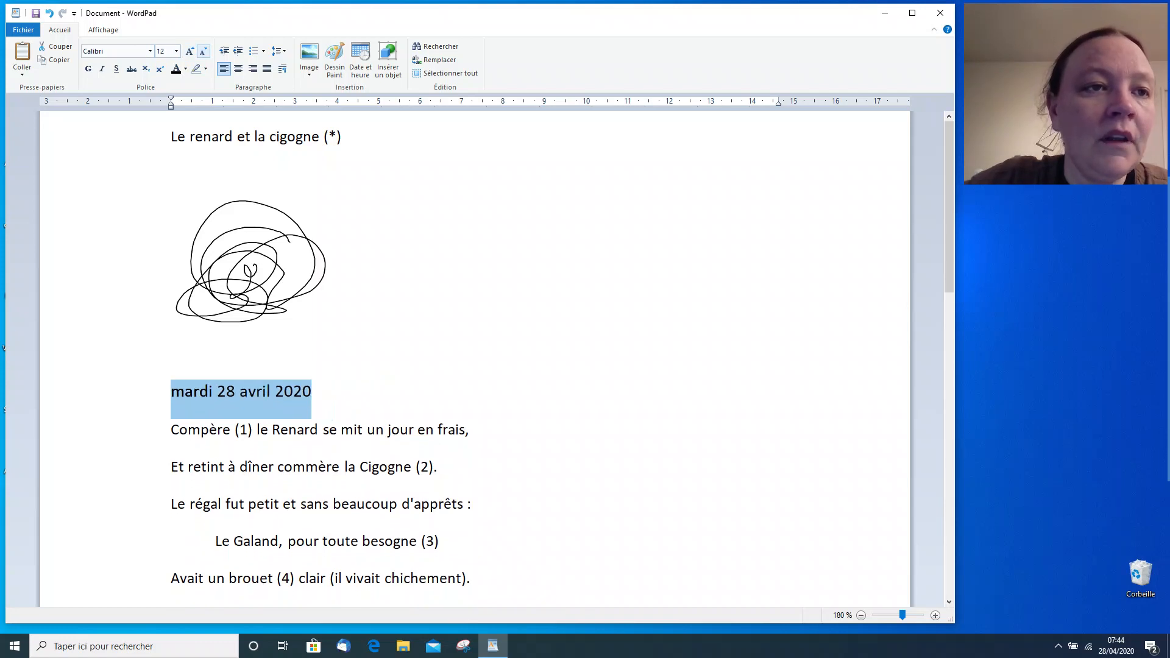
{"action": "left_click", "coordinate": [190, 51]}
{"action": "left_click", "coordinate": [189, 52]}
{"action": "left_click", "coordinate": [190, 51]}
{"action": "left_click", "coordinate": [190, 51]}
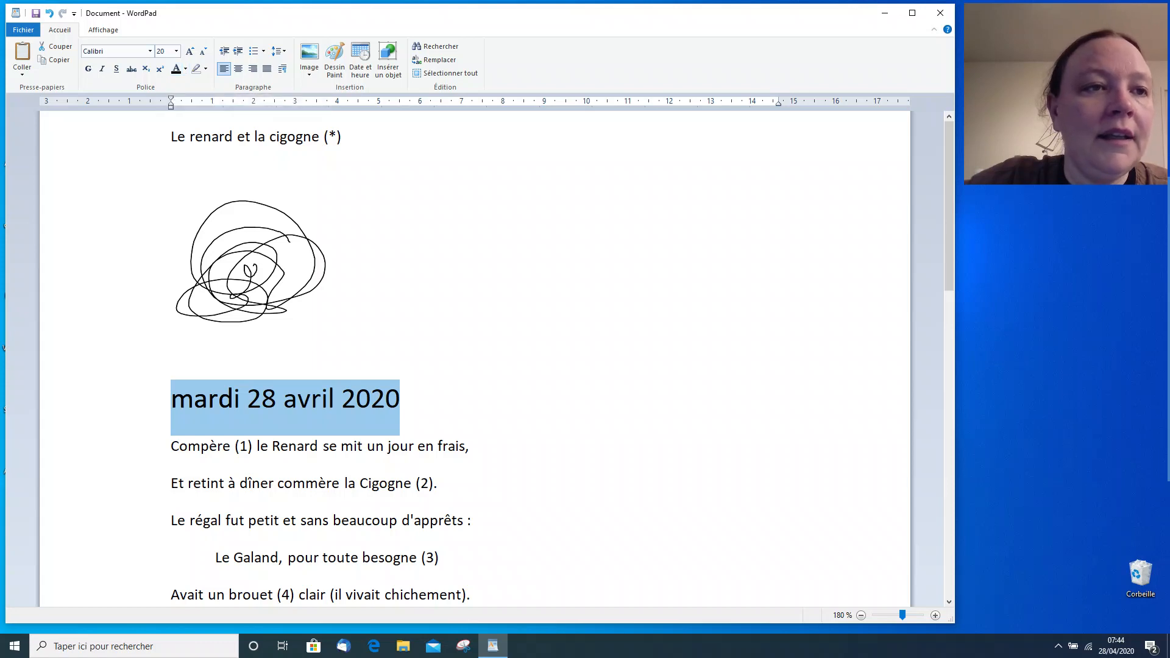
{"action": "left_click", "coordinate": [252, 270]}
{"action": "left_click", "coordinate": [334, 333]}
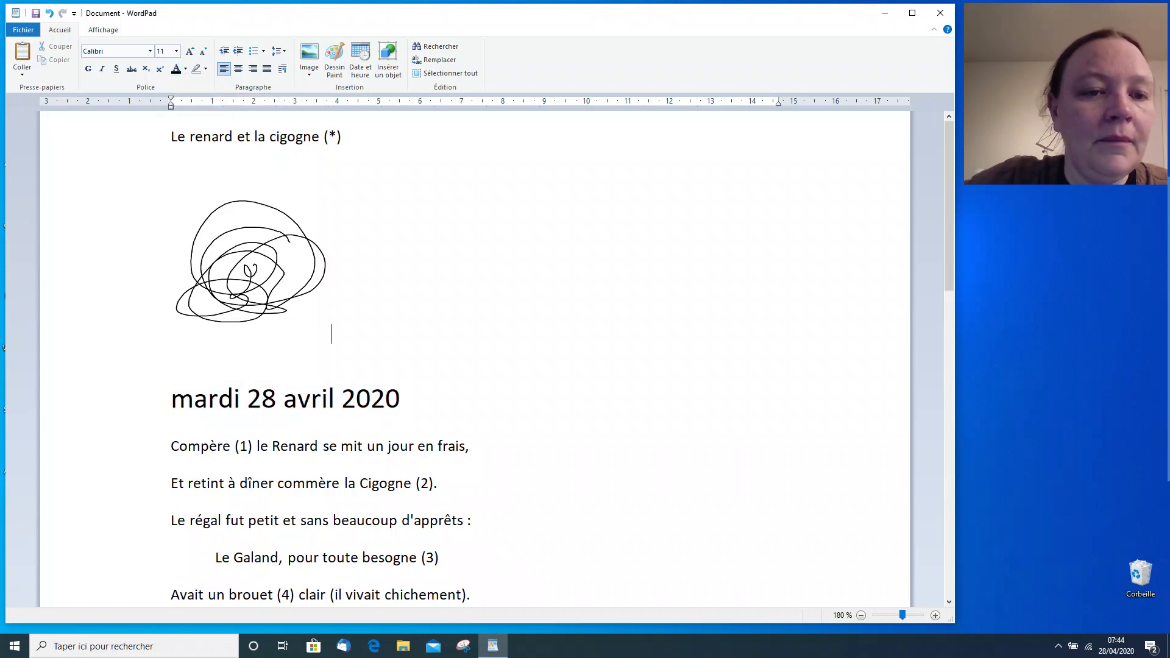
Delete the note reference "(1)" and the space before it after "Compère" in the first verse
{"action": "scroll", "coordinate": [334, 334], "scroll_direction": "down", "scroll_amount": 10}
{"action": "scroll", "coordinate": [334, 333], "scroll_direction": "up", "scroll_amount": 10}
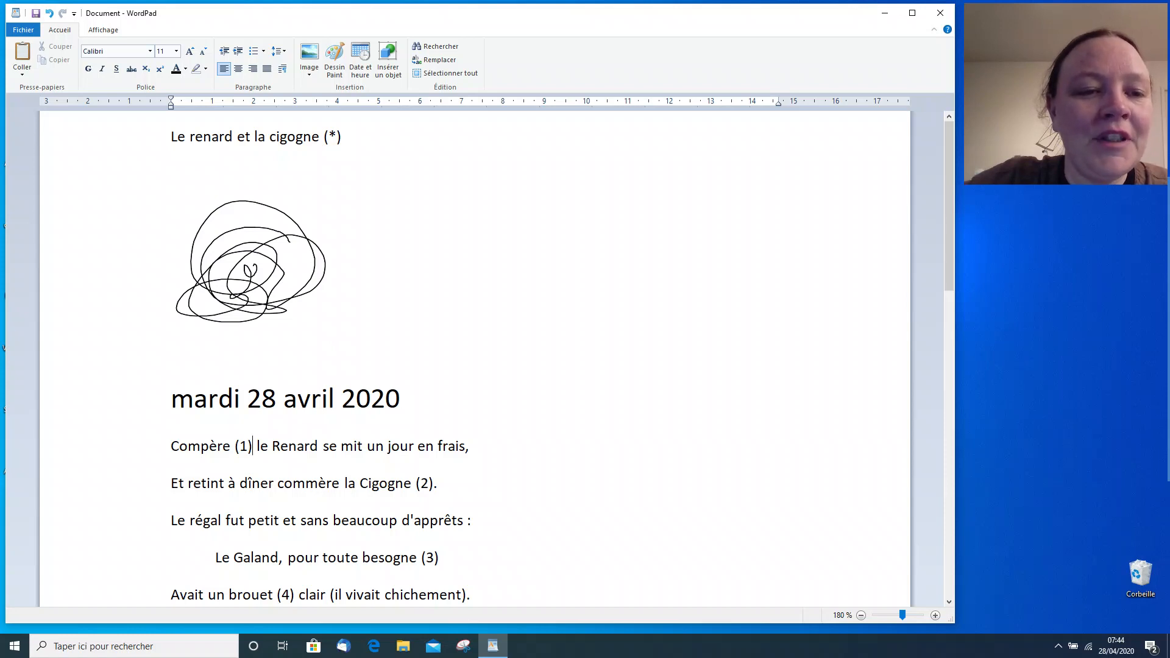
{"action": "scroll", "coordinate": [475, 360], "scroll_direction": "down", "scroll_amount": 3}
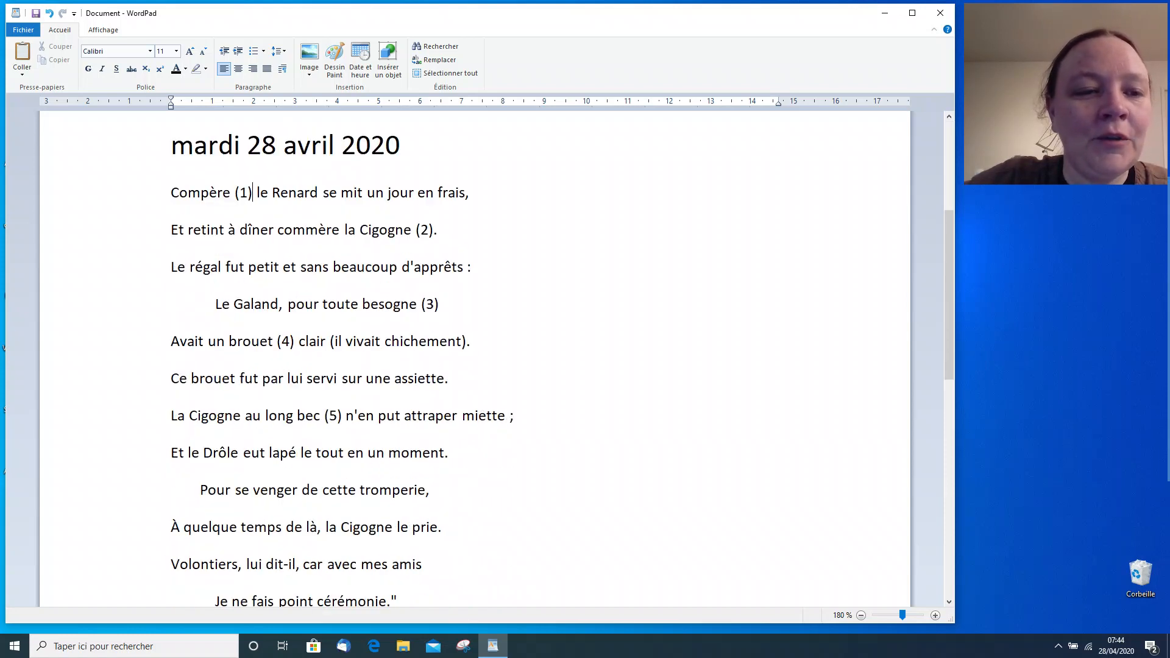
{"action": "scroll", "coordinate": [475, 359], "scroll_direction": "up", "scroll_amount": 3}
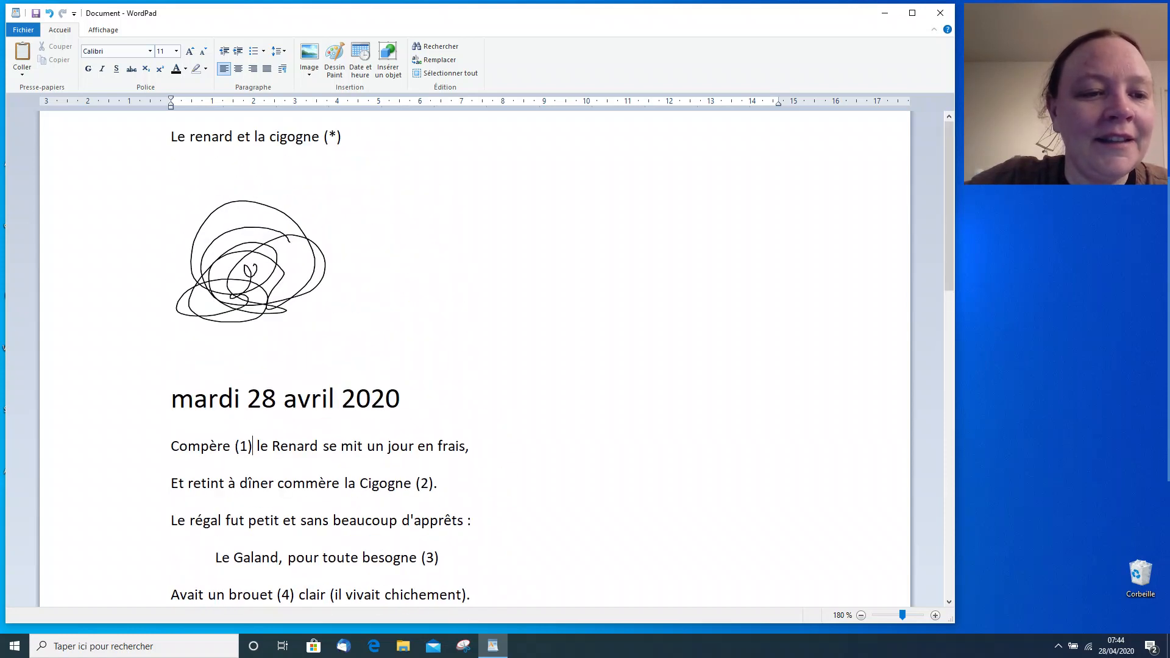
{"action": "double_click", "coordinate": [253, 446]}
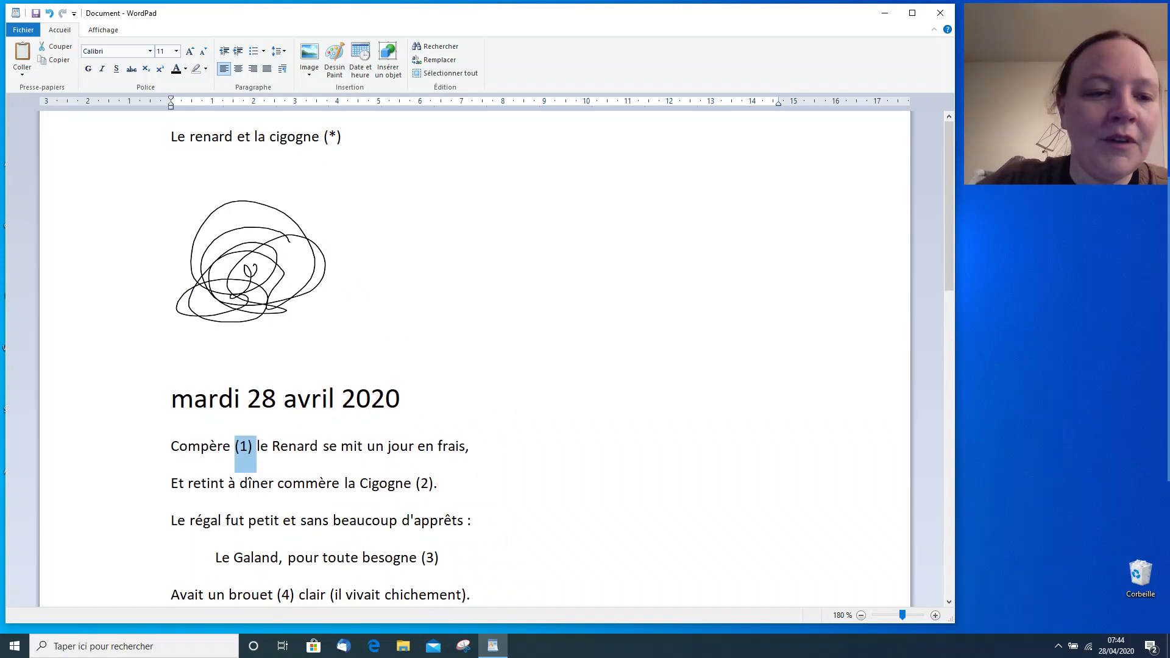
{"action": "left_click", "coordinate": [253, 446]}
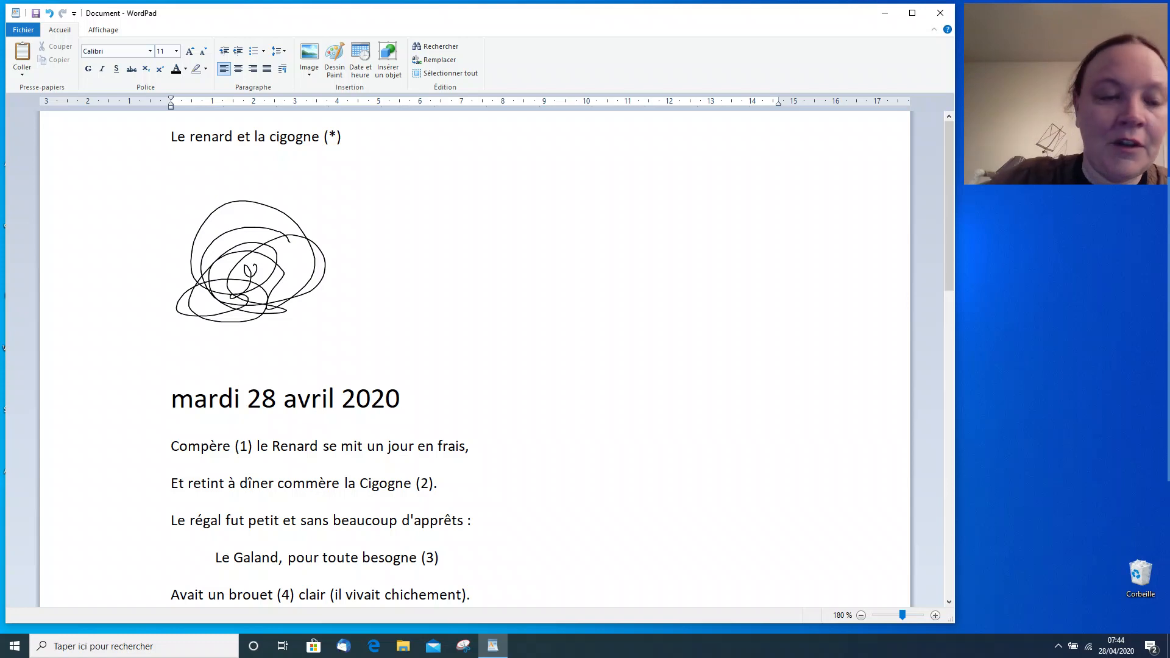
{"action": "key", "text": "BackSpace"}
{"action": "key", "text": "BackSpace"}
{"action": "key", "text": "BackSpace"}
{"action": "key", "text": "BackSpace"}
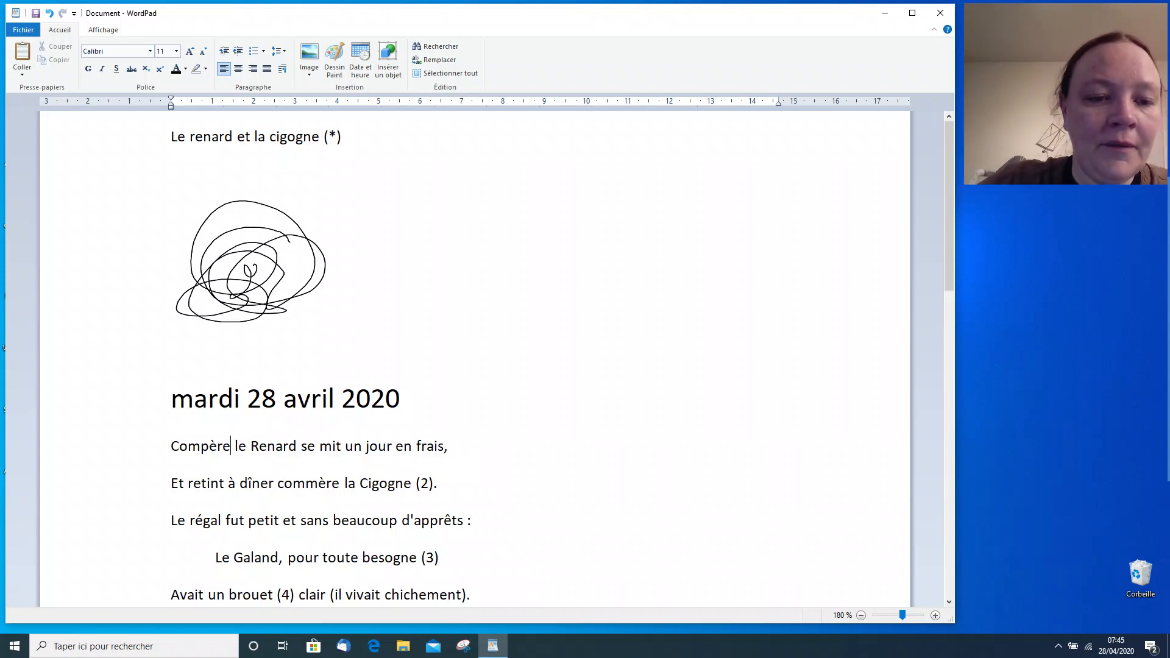
Delete the note reference "(2)" and the space before it after "Cigogne" in the second verse
{"action": "key", "text": "BackSpace"}
{"action": "key", "text": "BackSpace"}
{"action": "key", "text": "BackSpace"}
{"action": "key", "text": "BackSpace"}
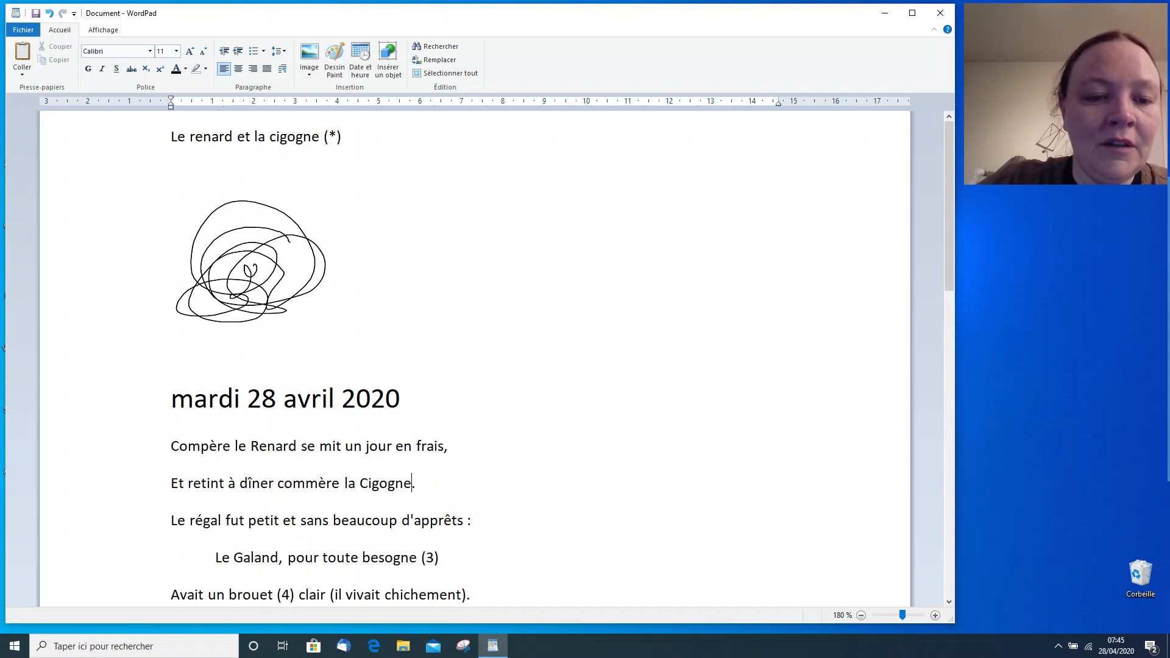
Delete the note reference "(3)" and the space before it after "besogne" in the fourth verse
{"action": "key", "text": "BackSpace"}
{"action": "key", "text": "BackSpace"}
{"action": "key", "text": "BackSpace"}
{"action": "key", "text": "BackSpace"}
{"action": "scroll", "coordinate": [476, 359], "scroll_direction": "down", "scroll_amount": 10}
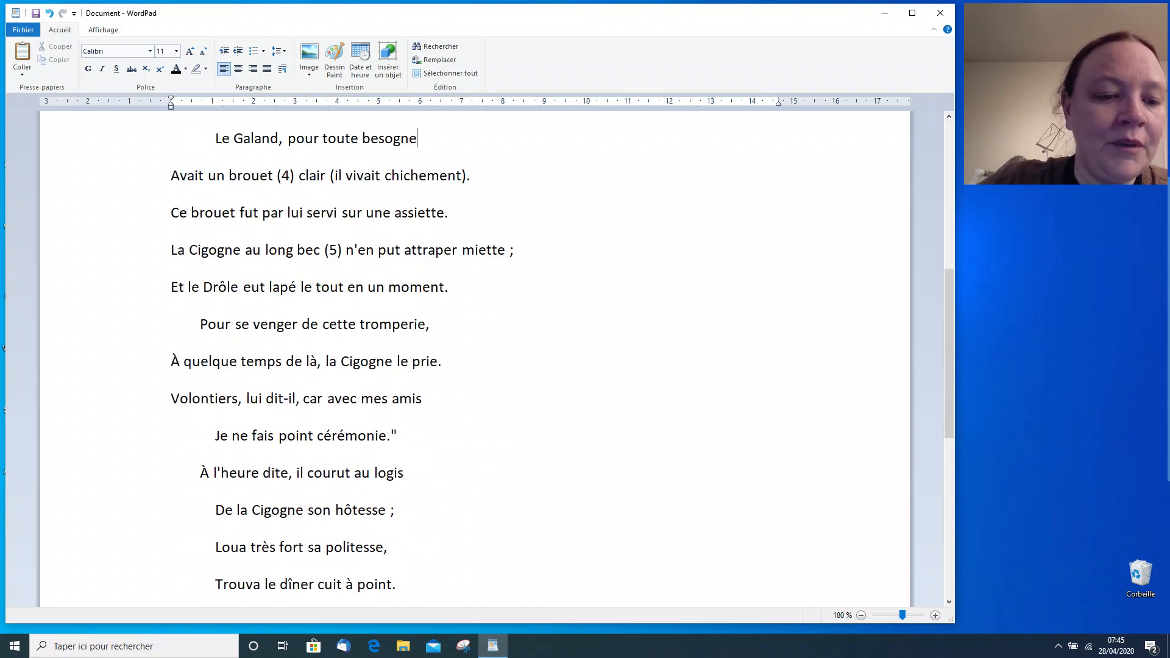
Delete the note reference "(4)" and the space before it after "brouet" in the fifth verse
{"action": "scroll", "coordinate": [476, 359], "scroll_direction": "up", "scroll_amount": 3}
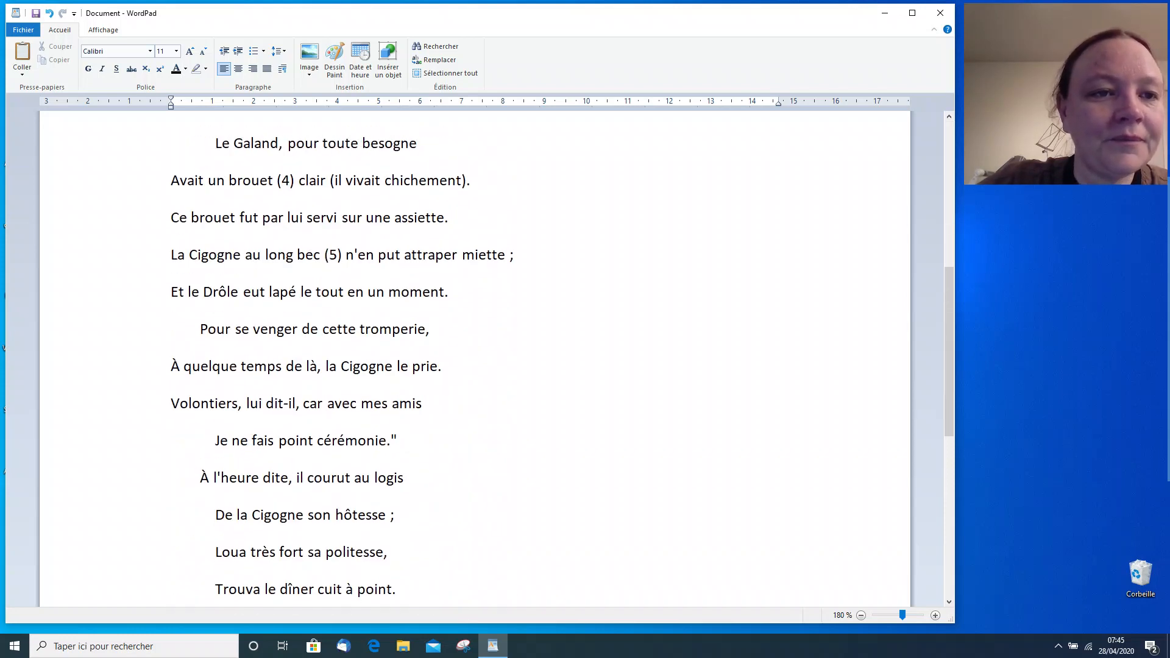
{"action": "key", "text": "BackSpace"}
{"action": "key", "text": "BackSpace"}
{"action": "key", "text": "BackSpace"}
{"action": "key", "text": "BackSpace"}
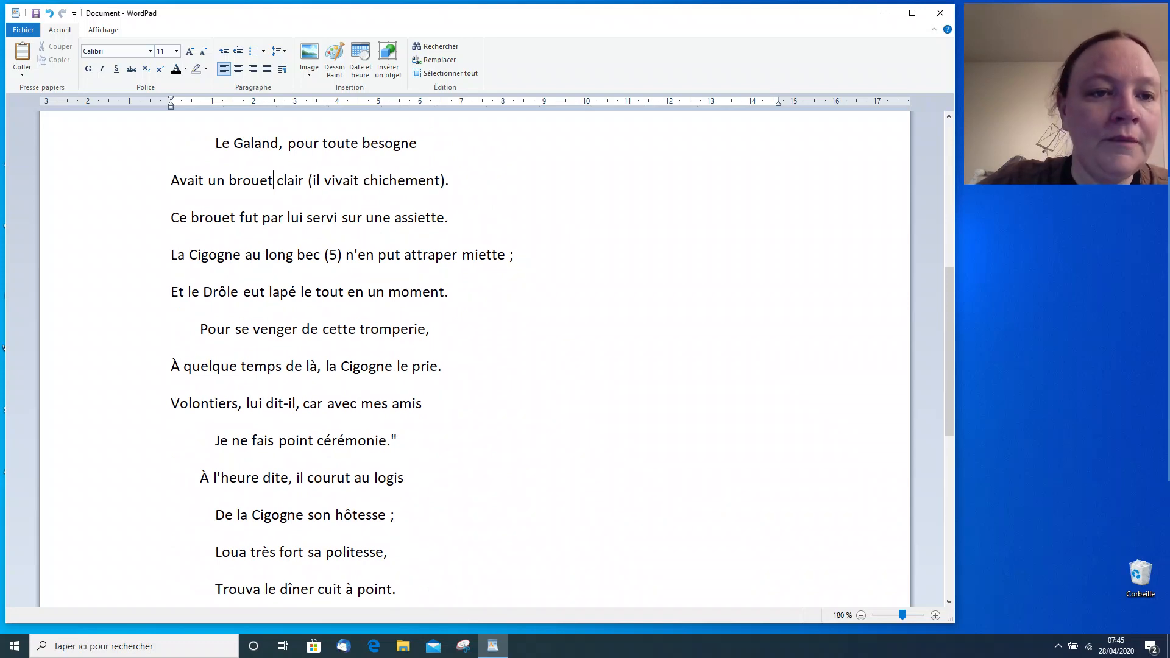
Delete the note reference "(5)" and the space before it after "bec" in the verse "La Cigogne au long bec"
{"action": "left_click_drag", "start_coordinate": [345, 262], "coordinate": [297, 262]}
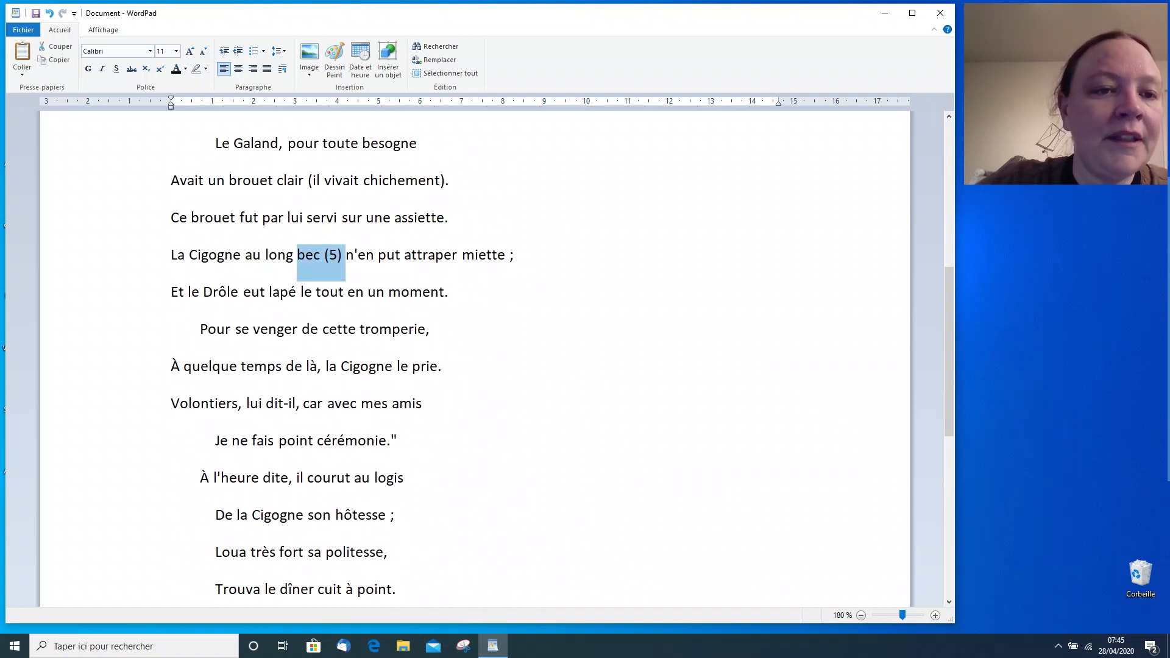
{"action": "key", "text": "Right"}
{"action": "key", "text": "BackSpace"}
{"action": "key", "text": "BackSpace"}
{"action": "key", "text": "BackSpace"}
{"action": "key", "text": "BackSpace"}
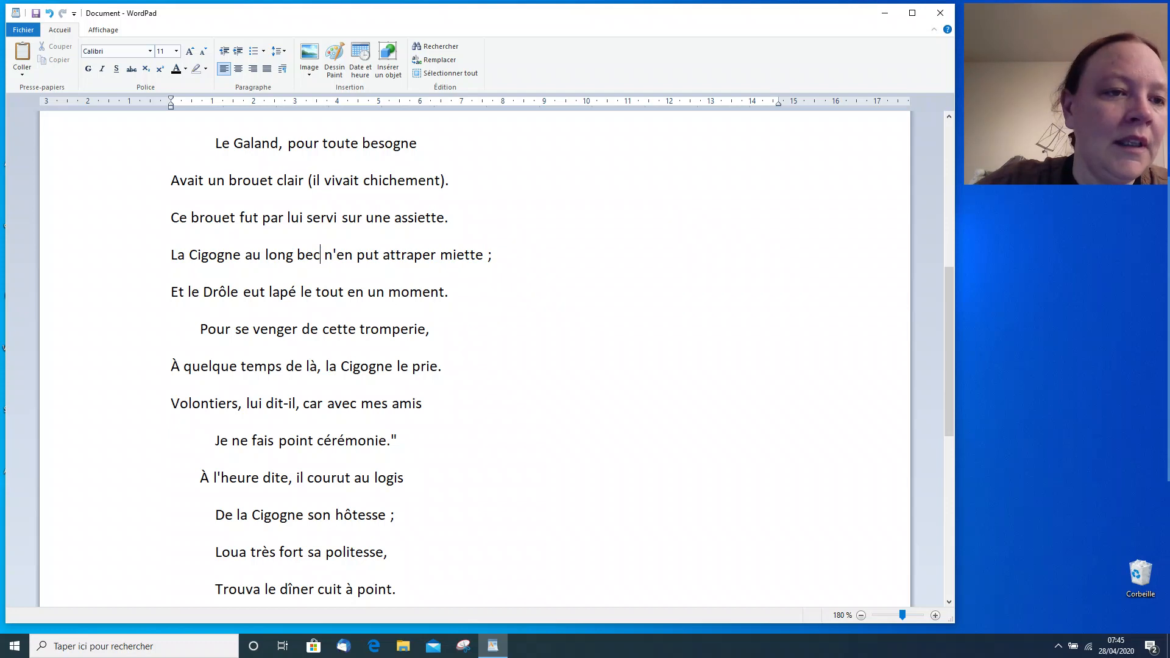
Remove the leading spaces before the verse "Le Galand, pour toute besogne"
{"action": "scroll", "coordinate": [475, 360], "scroll_direction": "up", "scroll_amount": 2}
{"action": "left_click_drag", "start_coordinate": [215, 275], "coordinate": [171, 274]}
{"action": "key", "text": "Delete"}
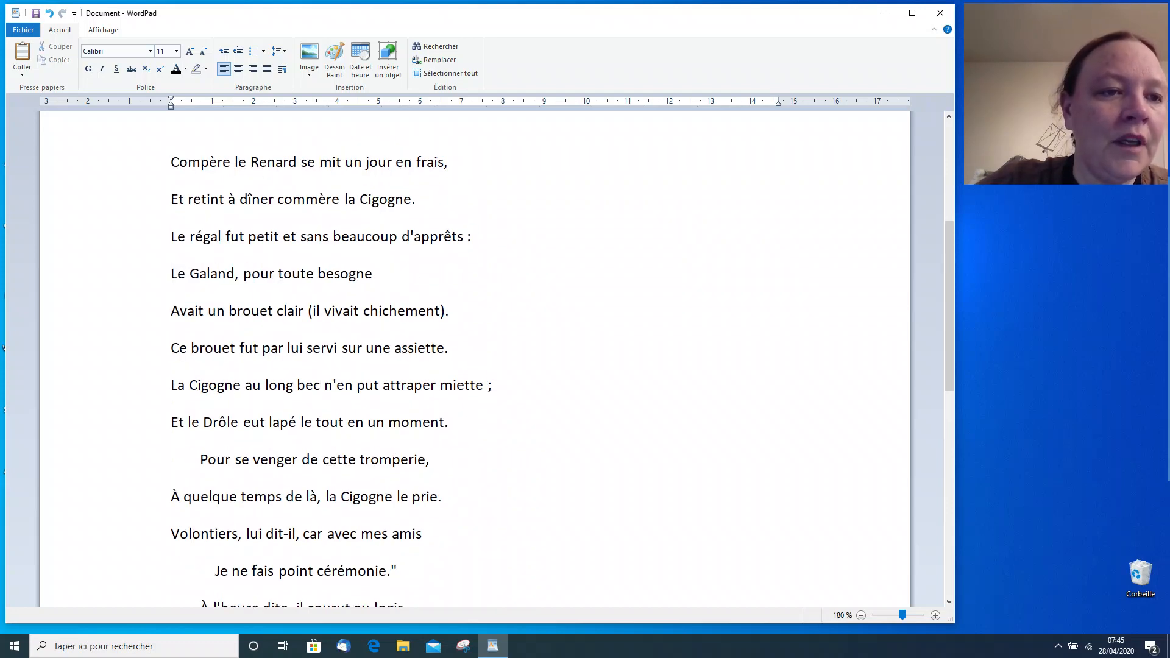
Remove the leading spaces before the verse "Pour se venger de cette tromperie,"
{"action": "left_click", "coordinate": [201, 459]}
{"action": "key", "text": "BackSpace"}
{"action": "key", "text": "BackSpace"}
{"action": "key", "text": "BackSpace"}
{"action": "key", "text": "BackSpace"}
{"action": "key", "text": "BackSpace"}
{"action": "key", "text": "BackSpace"}
{"action": "key", "text": "BackSpace"}
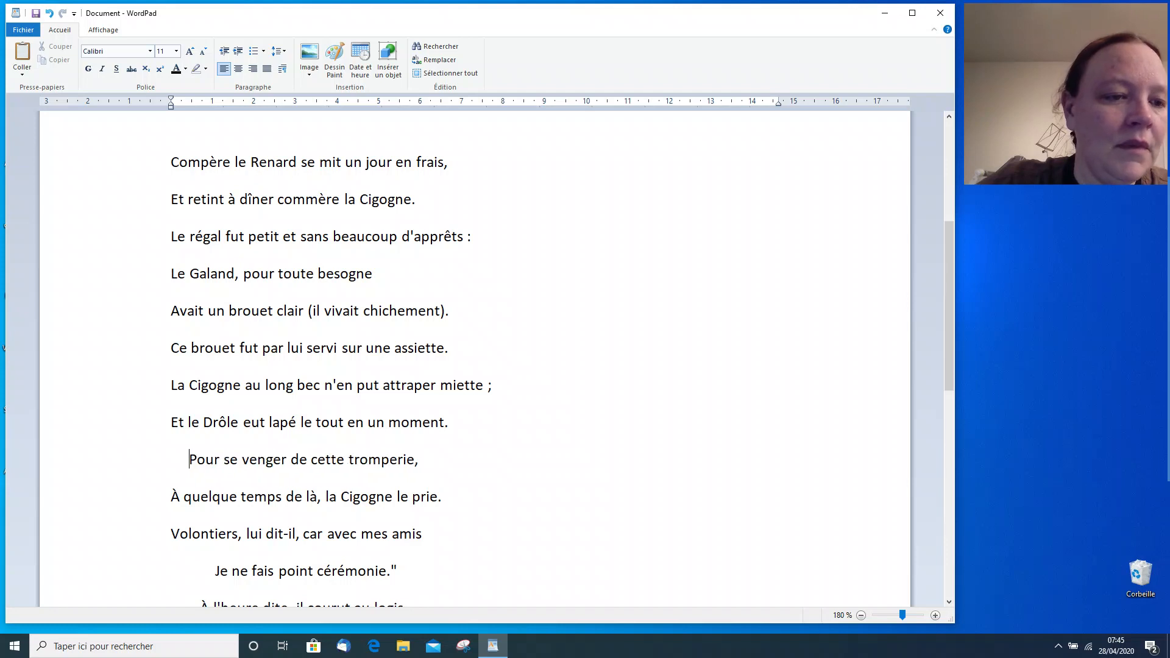
{"action": "key", "text": "BackSpace"}
Remove the leading spaces before the verse "Je ne fais point cérémonie."
{"action": "scroll", "coordinate": [476, 360], "scroll_direction": "down", "scroll_amount": 2}
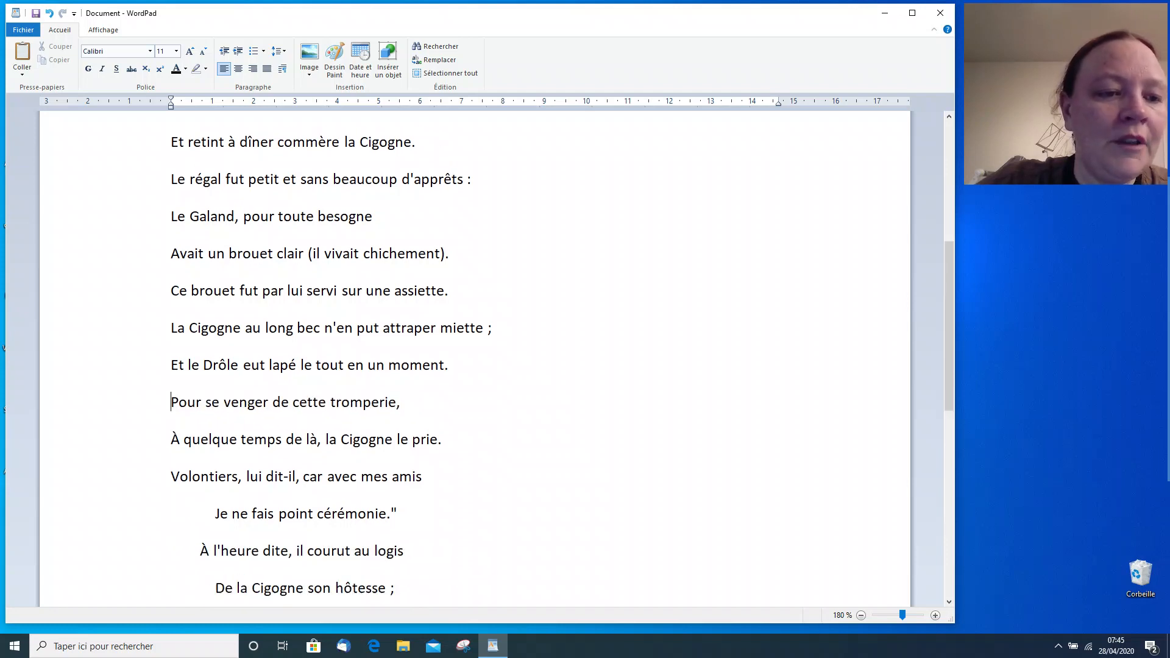
{"action": "key", "text": "BackSpace"}
{"action": "key", "text": "BackSpace"}
{"action": "key", "text": "BackSpace"}
{"action": "key", "text": "BackSpace"}
{"action": "key", "text": "BackSpace"}
{"action": "key", "text": "BackSpace"}
{"action": "key", "text": "BackSpace"}
{"action": "key", "text": "BackSpace"}
{"action": "key", "text": "BackSpace"}
{"action": "key", "text": "BackSpace"}
{"action": "key", "text": "BackSpace"}
{"action": "key", "text": "BackSpace"}
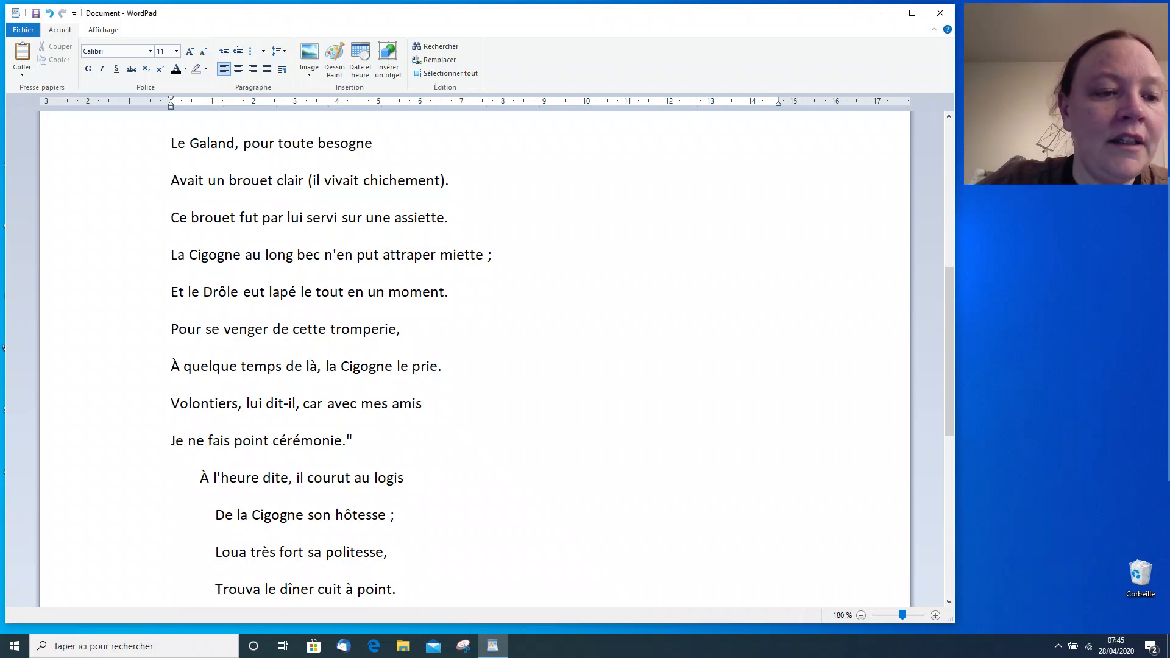
Remove the leading spaces before the verse "À l'heure dite, il courut au logis"
{"action": "scroll", "coordinate": [476, 360], "scroll_direction": "down", "scroll_amount": 1}
{"action": "key", "text": "BackSpace"}
{"action": "key", "text": "BackSpace"}
{"action": "key", "text": "BackSpace"}
{"action": "key", "text": "BackSpace"}
{"action": "key", "text": "BackSpace"}
{"action": "key", "text": "BackSpace"}
{"action": "key", "text": "BackSpace"}
{"action": "key", "text": "BackSpace"}
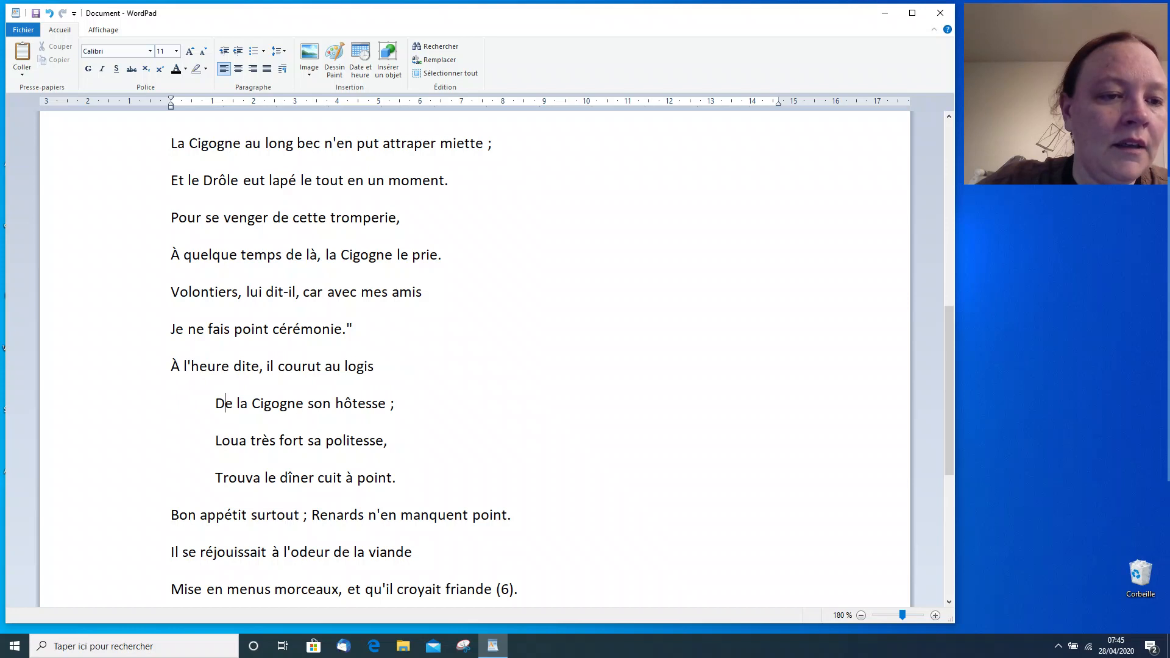
Remove the leading spaces before the verses "De la Cigogne son hôtesse ;" and "Loua très fort sa politesse,"
{"action": "key", "text": "BackSpace"}
{"action": "key", "text": "BackSpace"}
{"action": "key", "text": "BackSpace"}
{"action": "key", "text": "BackSpace"}
{"action": "key", "text": "BackSpace"}
{"action": "key", "text": "BackSpace"}
{"action": "key", "text": "BackSpace"}
{"action": "key", "text": "BackSpace"}
{"action": "key", "text": "BackSpace"}
{"action": "key", "text": "BackSpace"}
{"action": "key", "text": "BackSpace"}
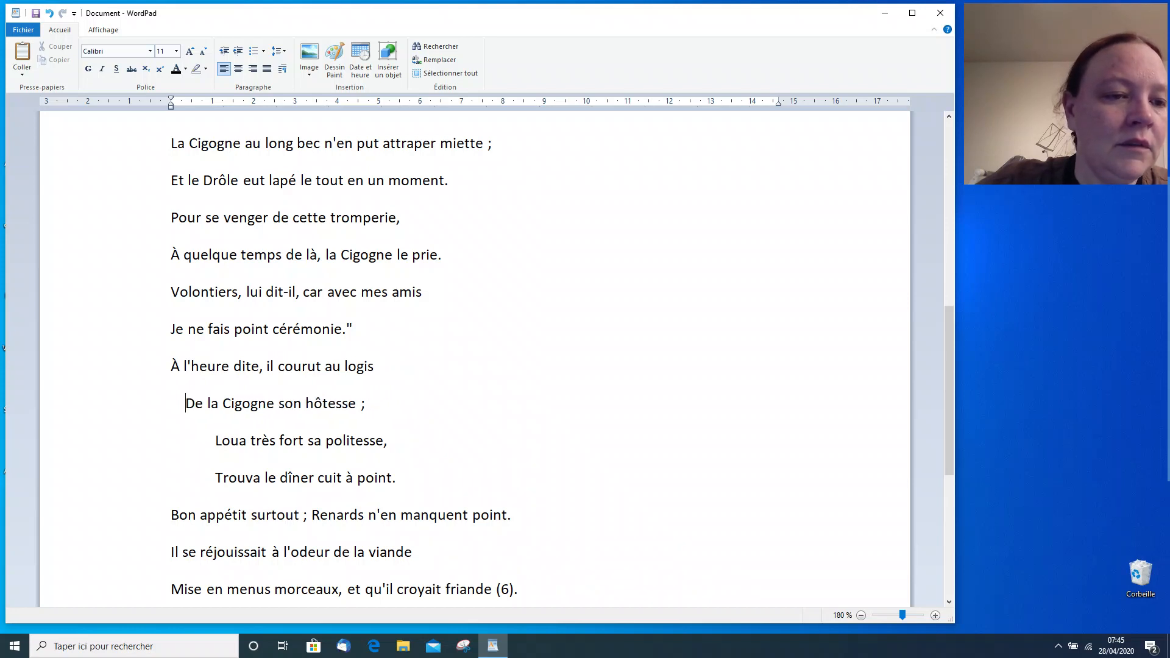
{"action": "key", "text": "BackSpace"}
{"action": "key", "text": "BackSpace"}
{"action": "key", "text": "BackSpace"}
{"action": "key", "text": "BackSpace"}
{"action": "key", "text": "BackSpace"}
{"action": "key", "text": "BackSpace"}
{"action": "key", "text": "BackSpace"}
{"action": "key", "text": "BackSpace"}
{"action": "key", "text": "BackSpace"}
{"action": "key", "text": "BackSpace"}
{"action": "key", "text": "BackSpace"}
{"action": "key", "text": "BackSpace"}
{"action": "key", "text": "BackSpace"}
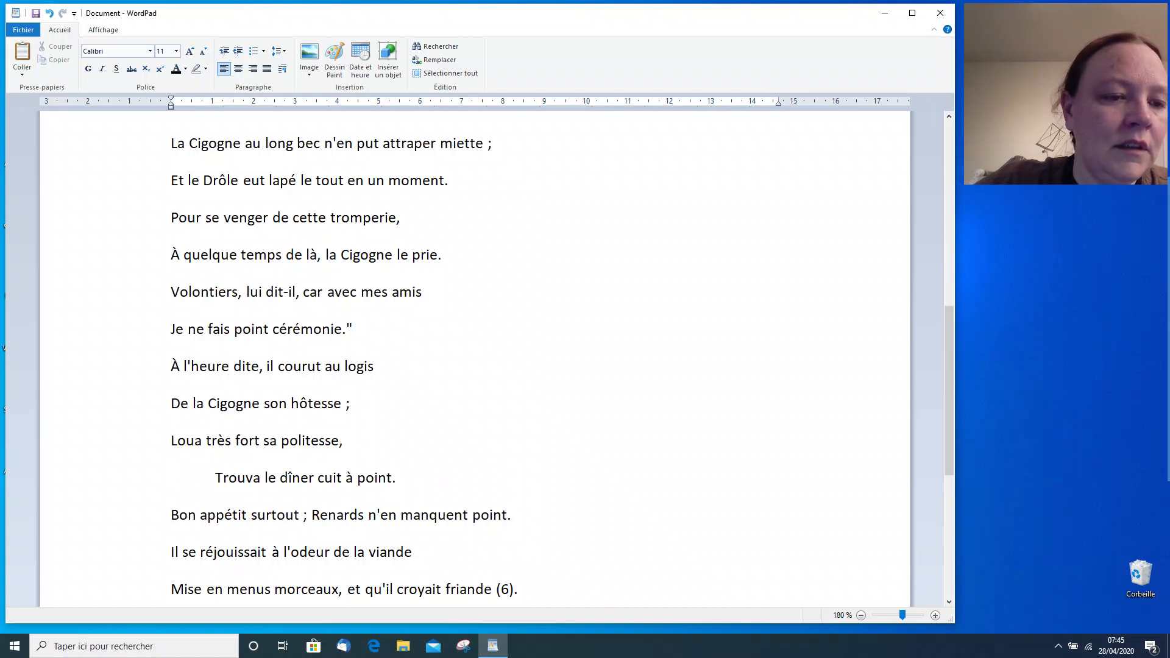
Remove the leading spaces before the verses "Trouva le dîner cuit à point." and "On servit, pour l'embarrasser"
{"action": "key", "text": "shift+Home"}
{"action": "key", "text": "BackSpace"}
{"action": "scroll", "coordinate": [476, 360], "scroll_direction": "down", "scroll_amount": 2}
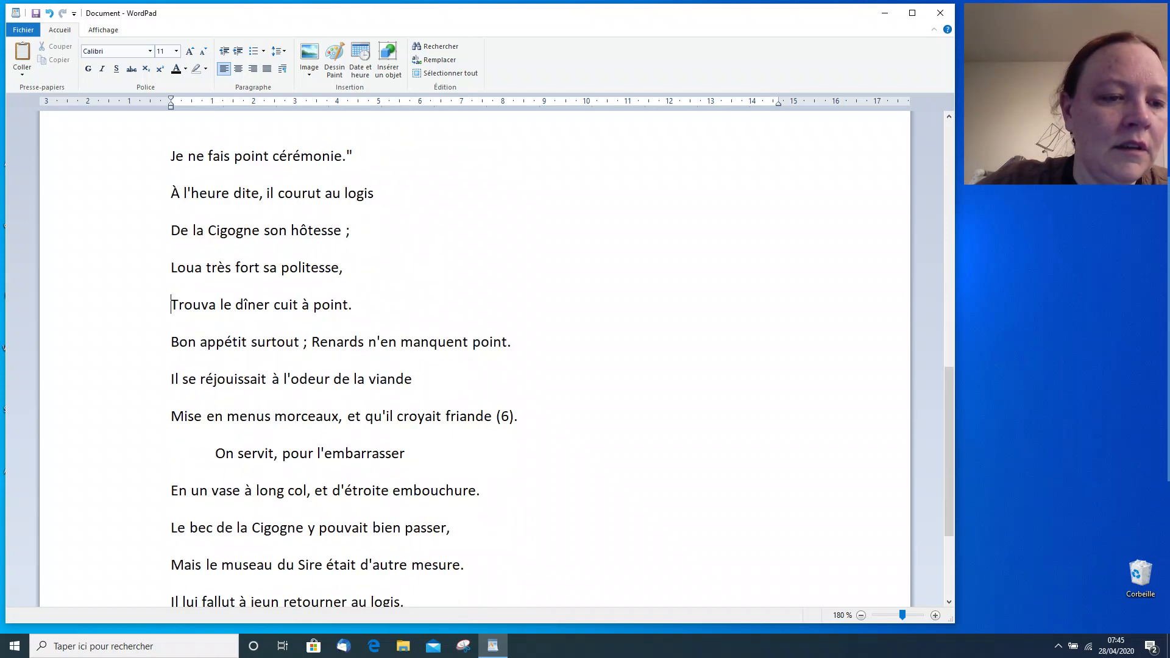
{"action": "scroll", "coordinate": [475, 360], "scroll_direction": "down", "scroll_amount": 1}
{"action": "key", "text": "shift+Home"}
{"action": "key", "text": "BackSpace"}
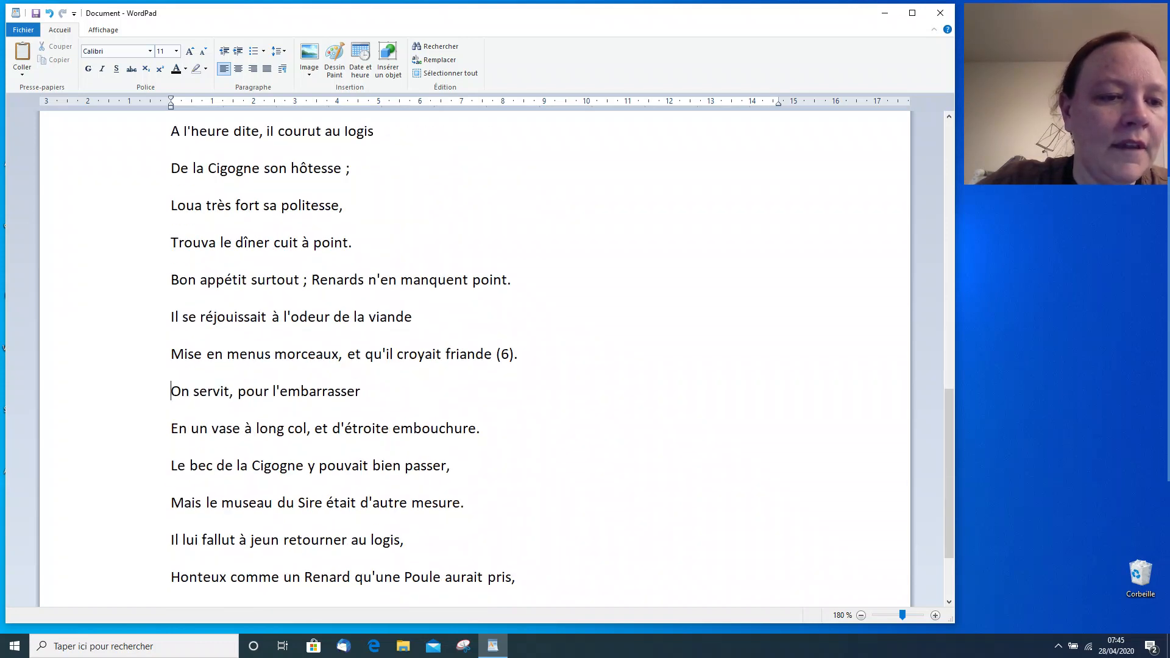
Remove the leading spaces before the last three verses, from "Serrant la queue" to "Attendez-vous à la pareille."
{"action": "scroll", "coordinate": [475, 359], "scroll_direction": "down", "scroll_amount": 3}
{"action": "key", "text": "shift+Home"}
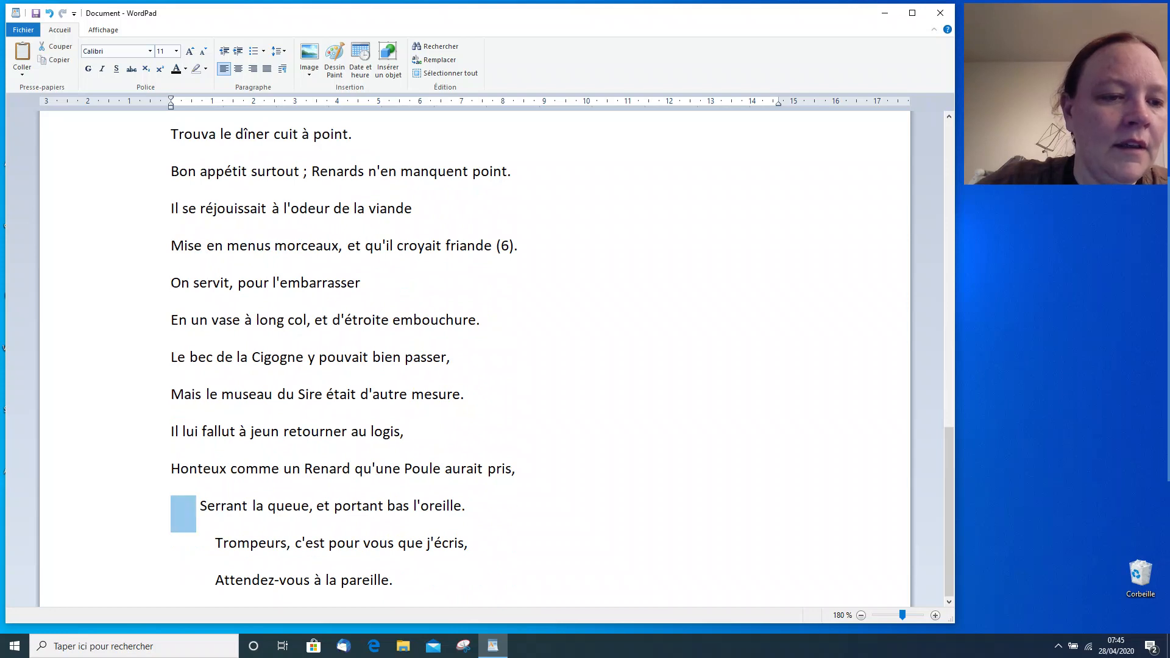
{"action": "key", "text": "BackSpace"}
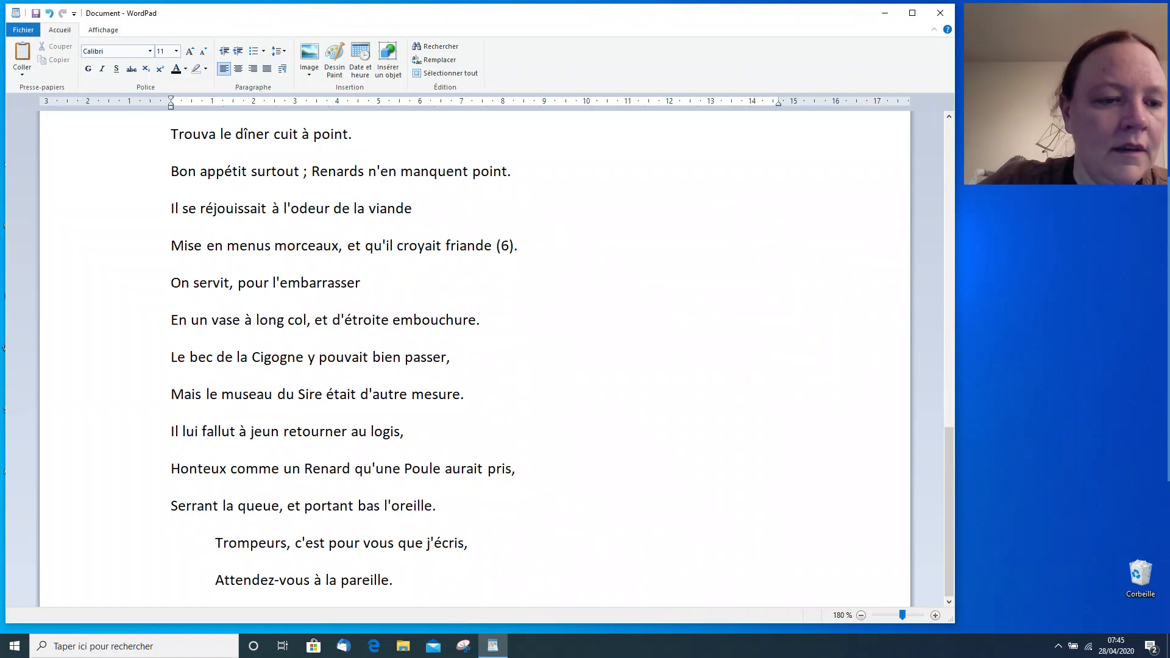
{"action": "key", "text": "shift+Home"}
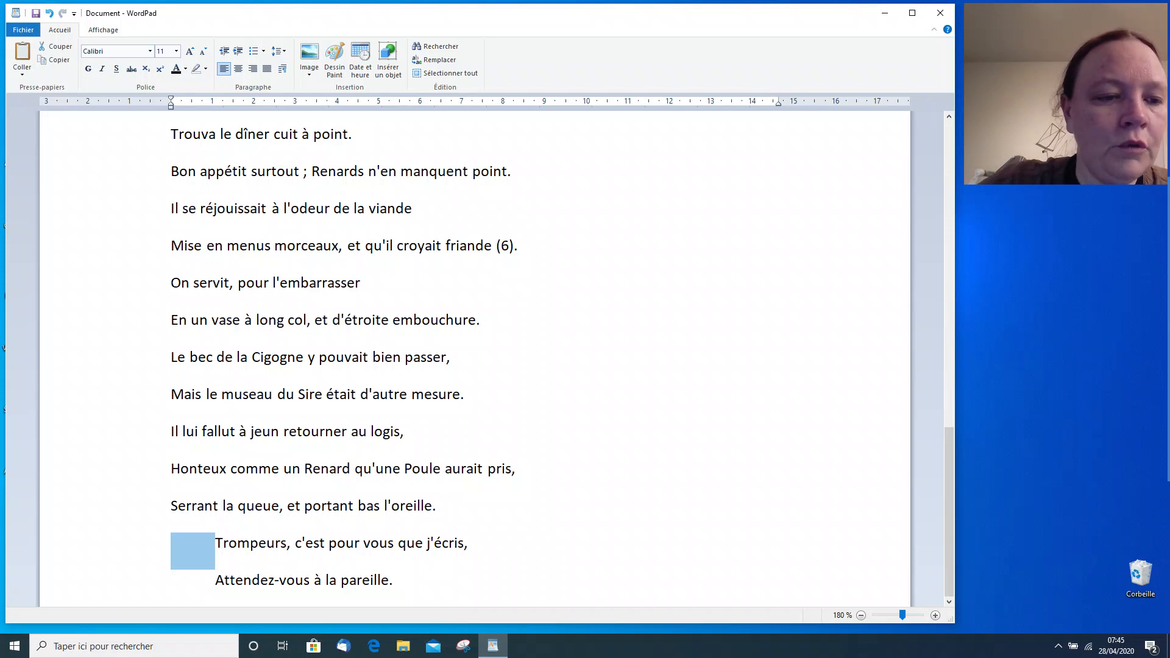
{"action": "key", "text": "BackSpace"}
{"action": "key", "text": "shift+Home"}
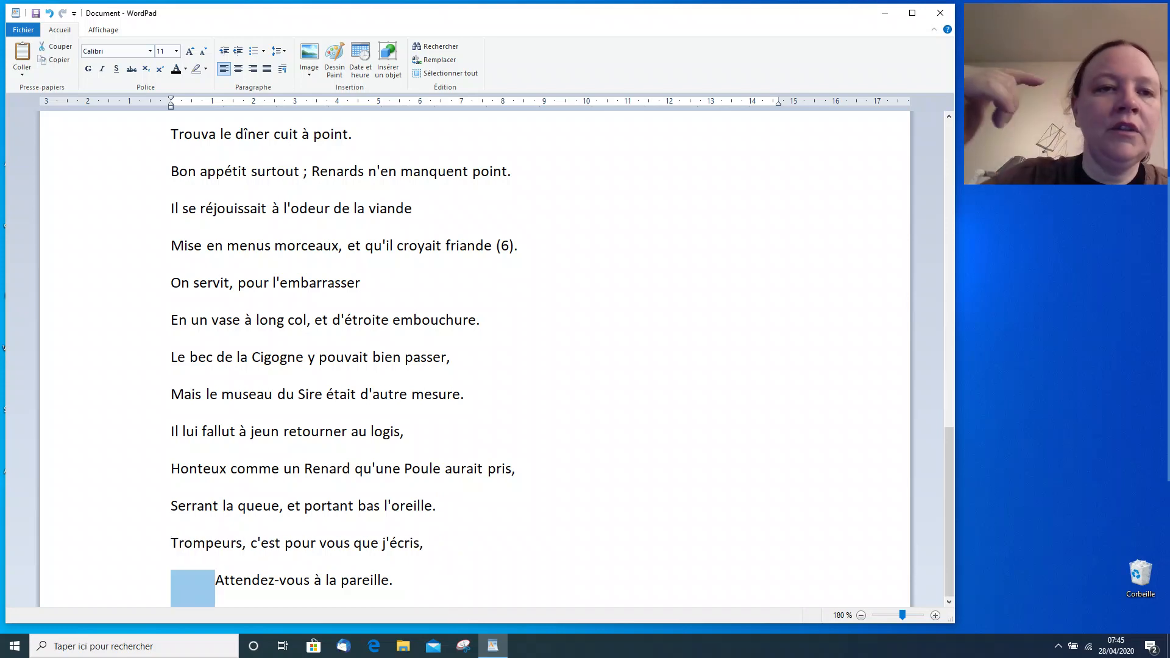
{"action": "key", "text": "BackSpace"}
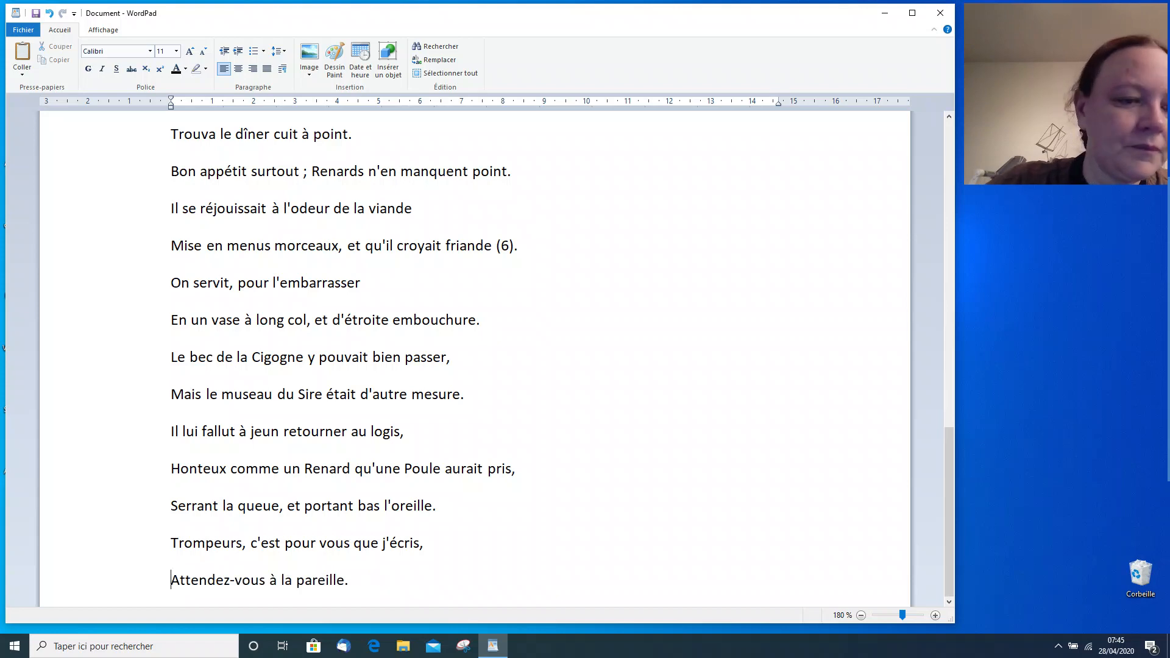
Delete the scribbled Paint drawing above the date
{"action": "scroll", "coordinate": [476, 360], "scroll_direction": "up", "scroll_amount": 7}
{"action": "scroll", "coordinate": [476, 359], "scroll_direction": "down", "scroll_amount": 6}
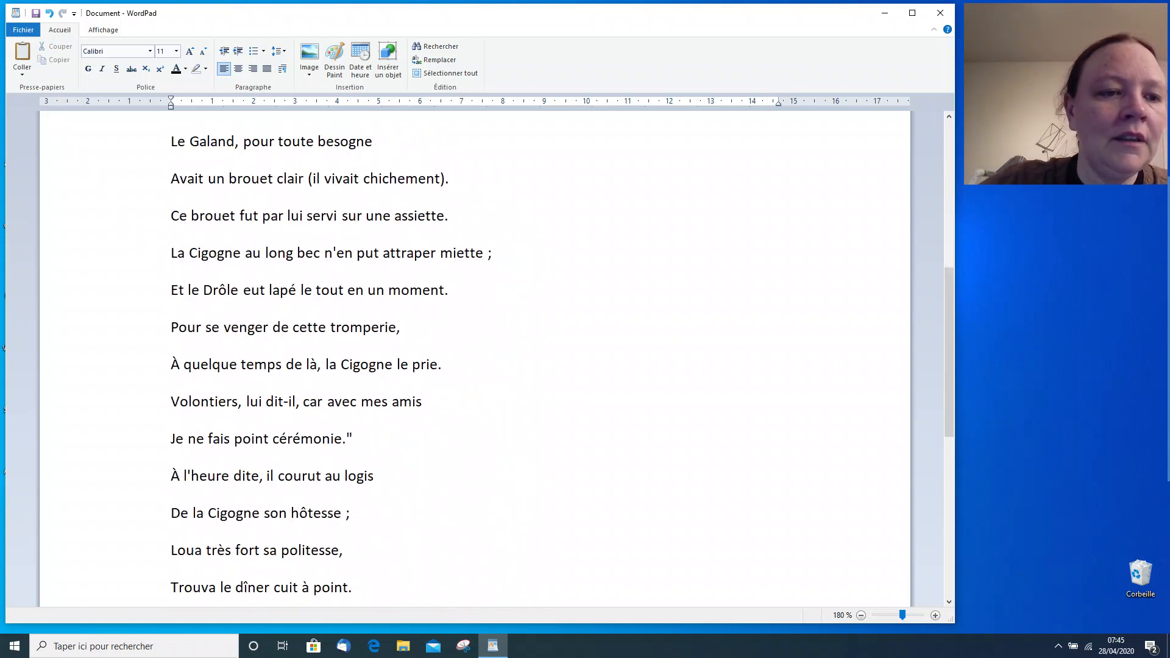
{"action": "scroll", "coordinate": [475, 359], "scroll_direction": "down", "scroll_amount": 4}
{"action": "scroll", "coordinate": [475, 359], "scroll_direction": "up", "scroll_amount": 9}
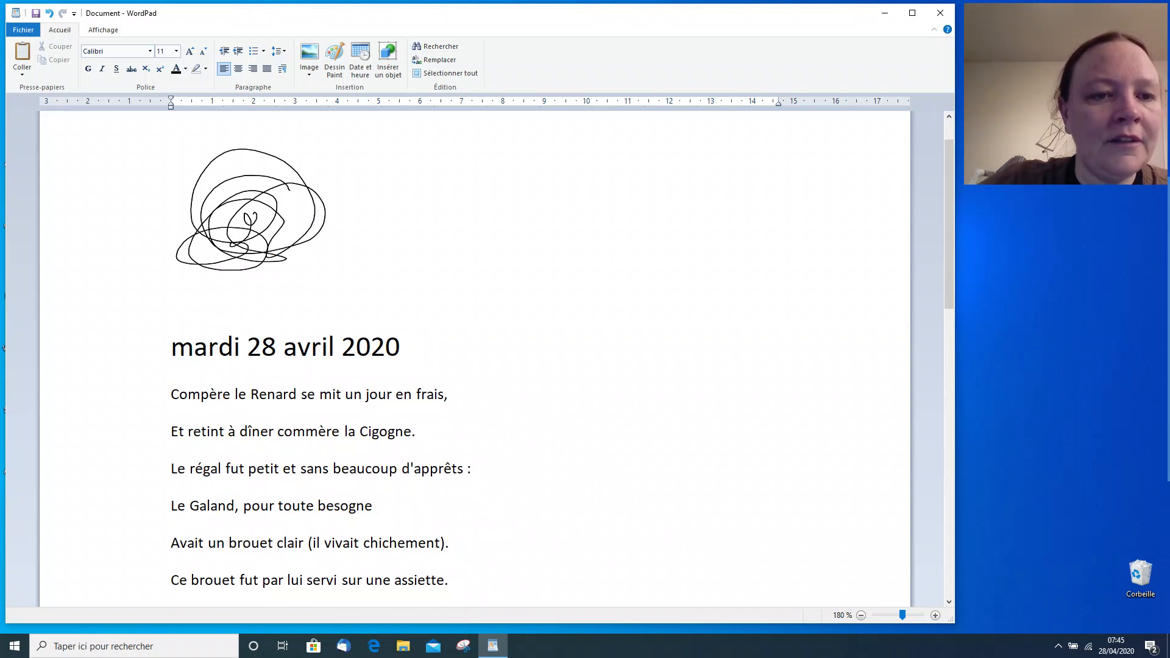
{"action": "left_click", "coordinate": [251, 218]}
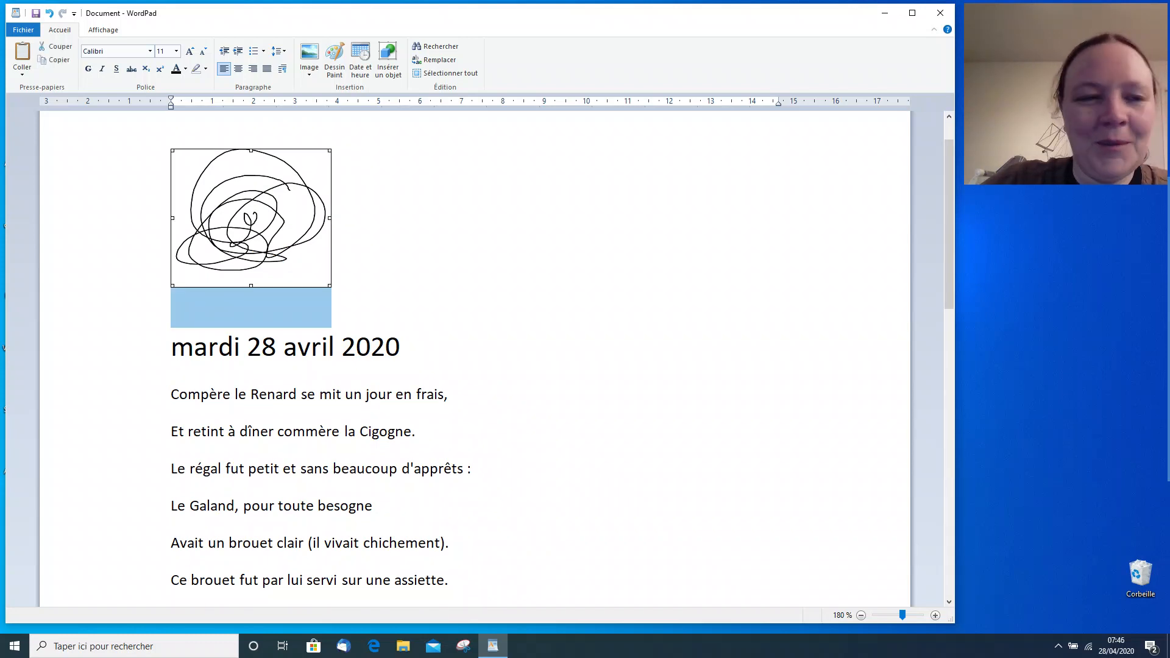
{"action": "key", "text": "Delete"}
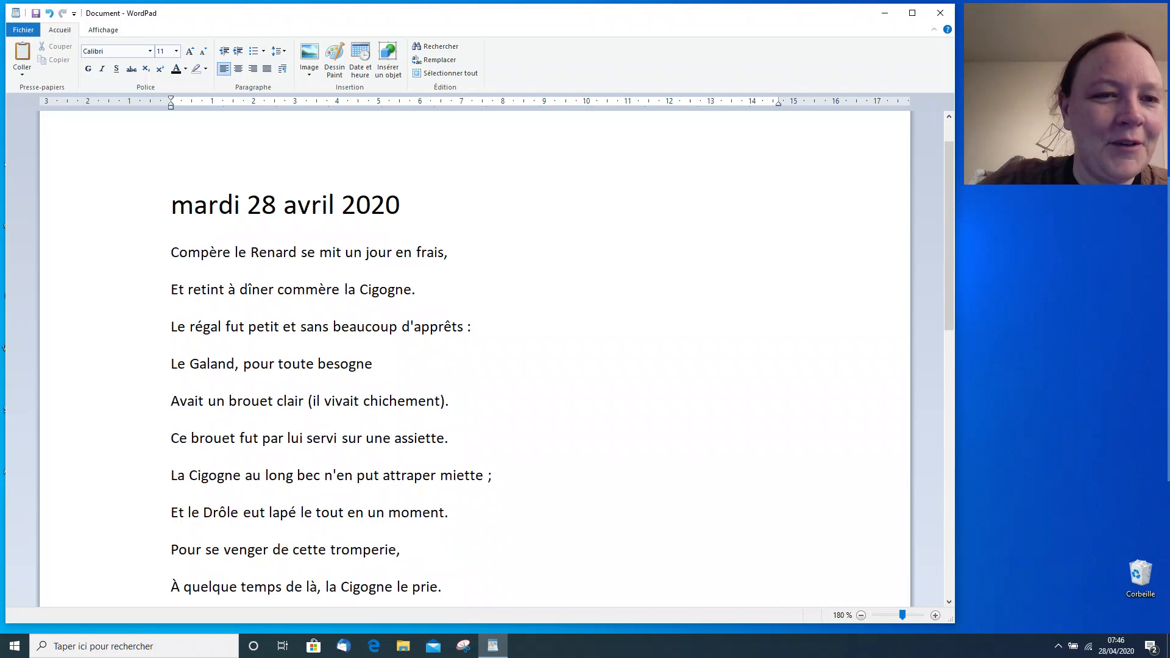
Delete the date "mardi 28 avril 2020" and the surplus line space, leaving one blank line between the title and the first verse
{"action": "key", "text": "Down"}
{"action": "key", "text": "End"}
{"action": "key", "text": "ctrl+shift+Left"}
{"action": "key", "text": "ctrl+shift+Left"}
{"action": "key", "text": "ctrl+shift+Left"}
{"action": "key", "text": "ctrl+shift+Left"}
{"action": "key", "text": "Delete"}
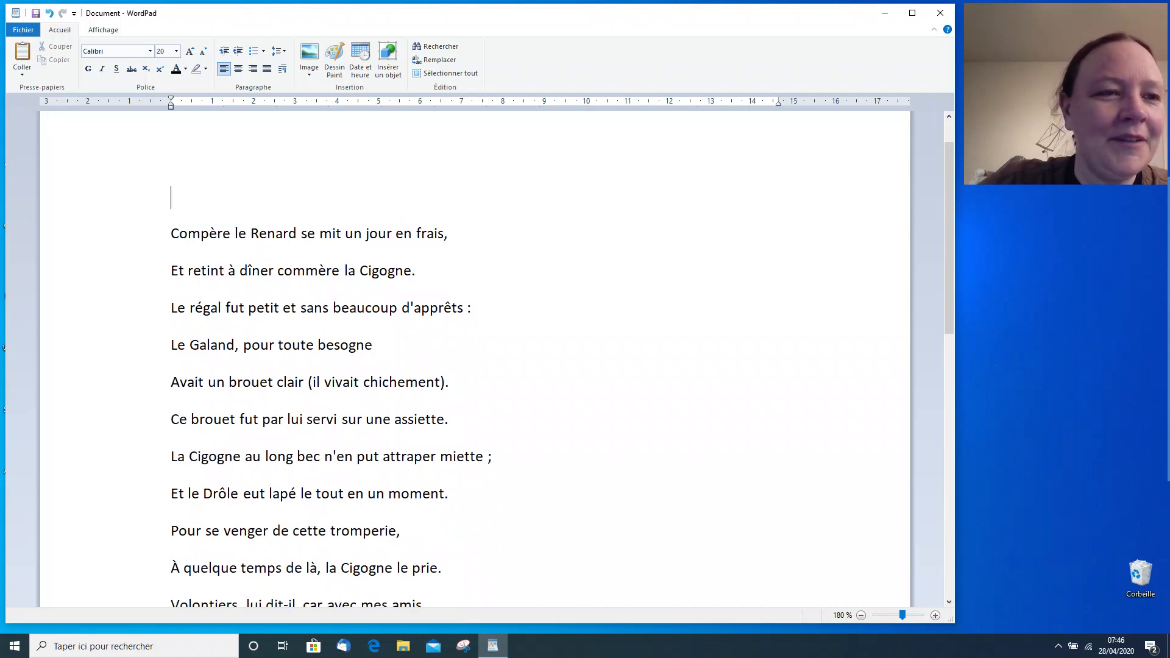
{"action": "scroll", "coordinate": [475, 360], "scroll_direction": "up", "scroll_amount": 1}
{"action": "key", "text": "BackSpace"}
{"action": "key", "text": "BackSpace"}
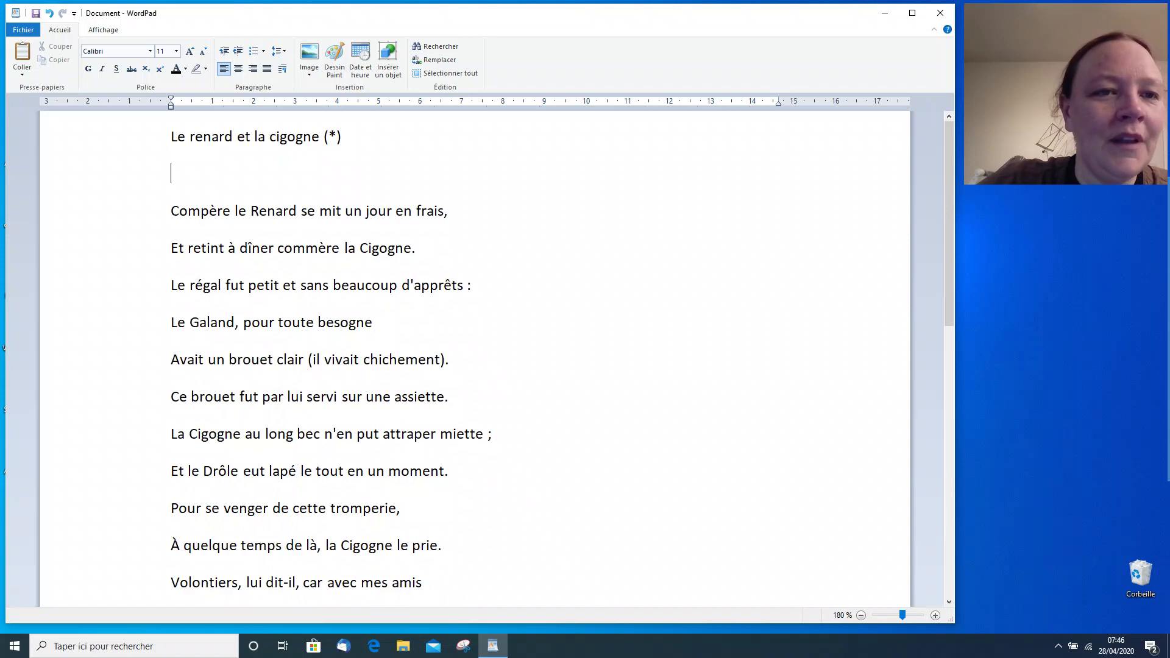
Delete the "(*)" mark and the space before it at the end of the title
{"action": "key", "text": "Up"}
{"action": "key", "text": "End"}
{"action": "key", "text": "ctrl+shift+Left"}
{"action": "key", "text": "BackSpace"}
{"action": "key", "text": "BackSpace"}
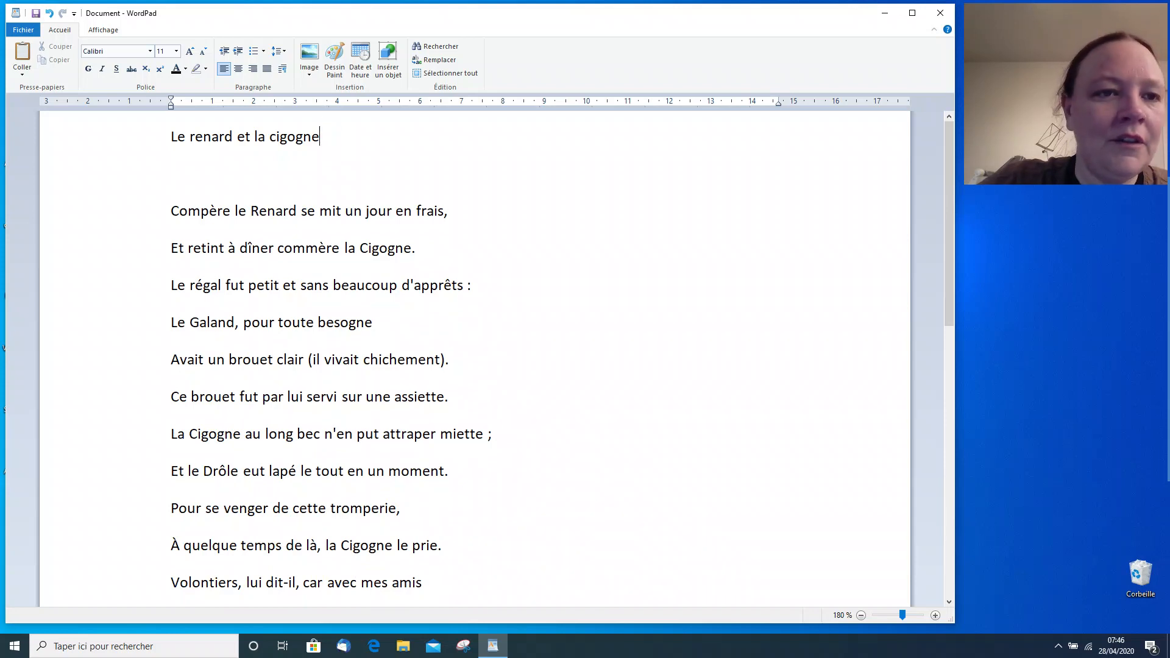
Select the title "Le renard et la cigogne" and centre it
{"action": "key", "text": "ctrl+shift+Left"}
{"action": "key", "text": "ctrl+shift+Left"}
{"action": "key", "text": "ctrl+shift+Left"}
{"action": "key", "text": "ctrl+shift+Left"}
{"action": "key", "text": "ctrl+shift+Left"}
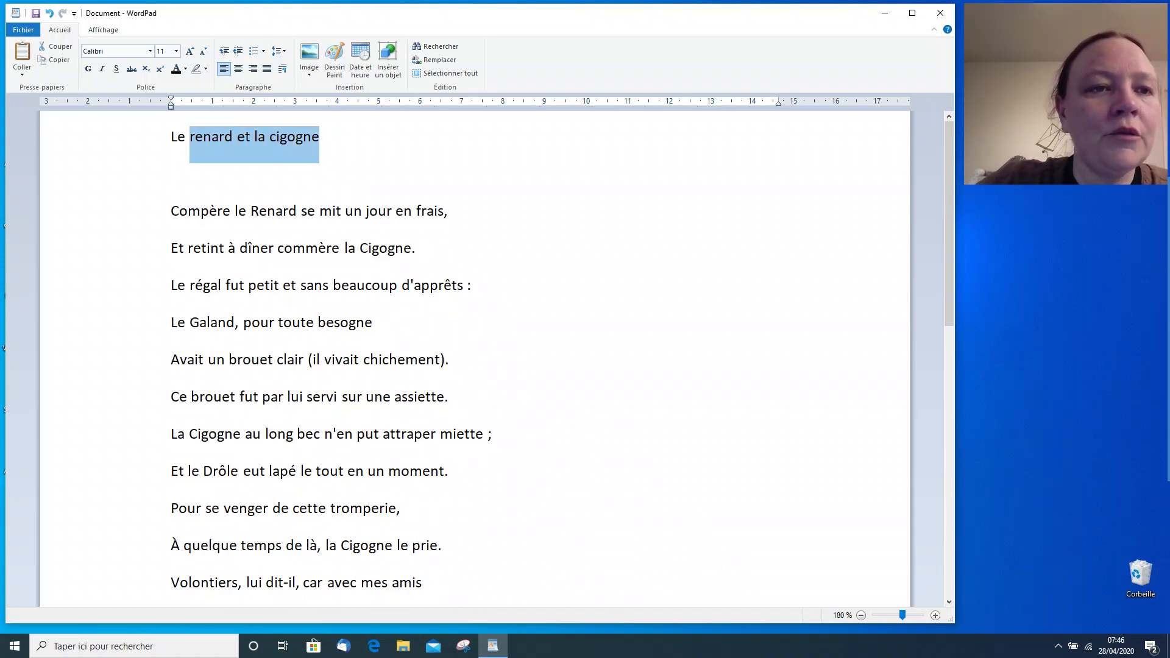
{"action": "key", "text": "ctrl+e"}
Change the title's font to Blippo and deselect the title
{"action": "left_click", "coordinate": [149, 51]}
{"action": "left_click", "coordinate": [132, 65]}
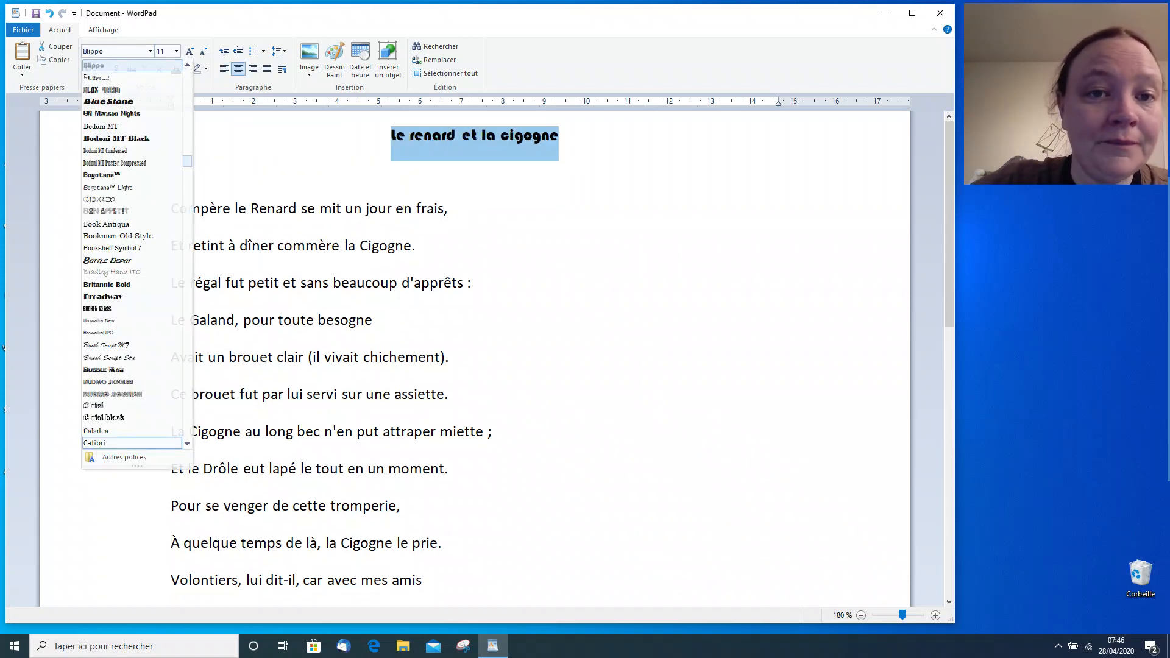
{"action": "left_click", "coordinate": [345, 245]}
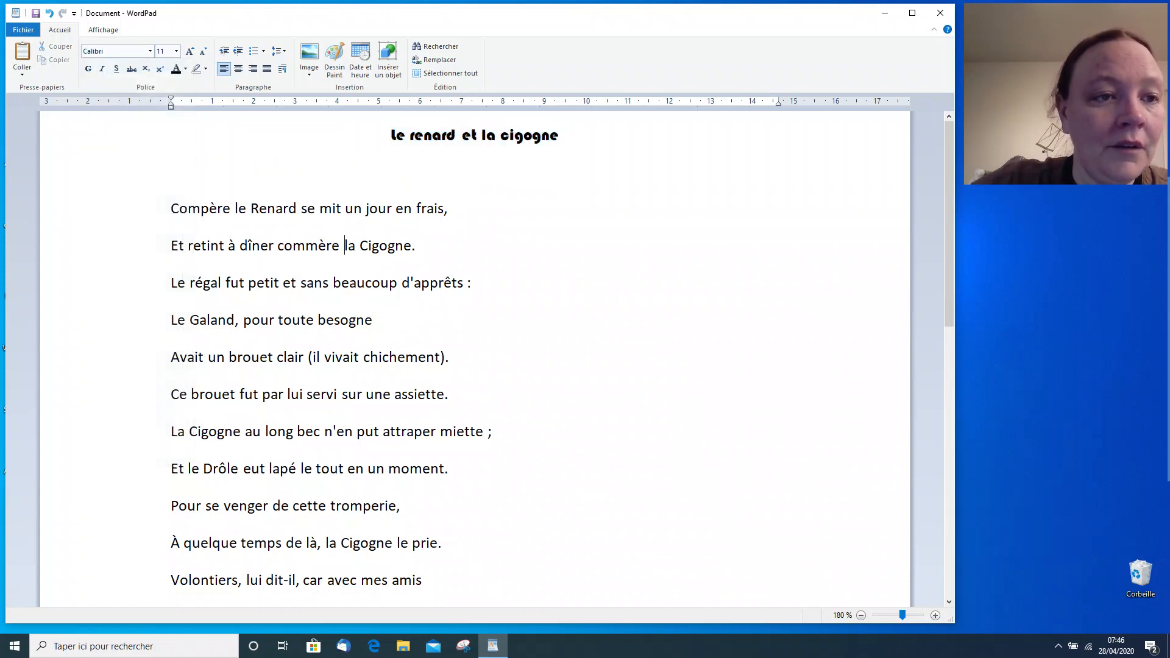
Select the fable's verses below the title and centre them
{"action": "scroll", "coordinate": [426, 354], "scroll_direction": "down", "scroll_amount": 6}
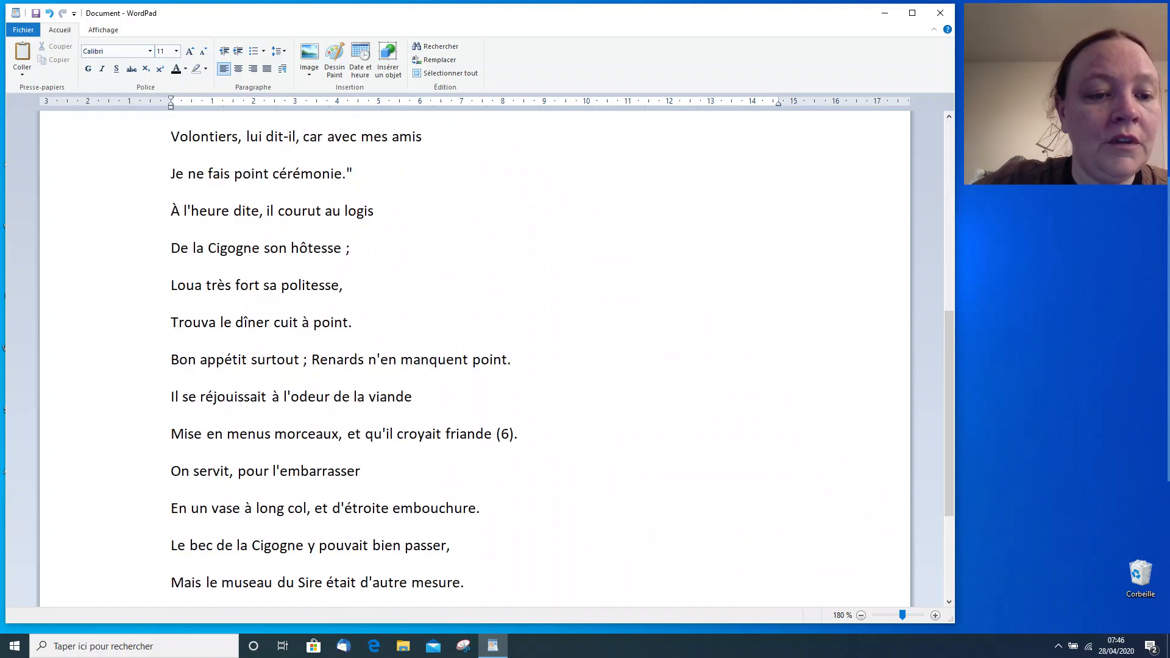
{"action": "left_click_drag", "start_coordinate": [349, 581], "coordinate": [170, 174]}
{"action": "scroll", "coordinate": [189, 329], "scroll_direction": "up", "scroll_amount": 6}
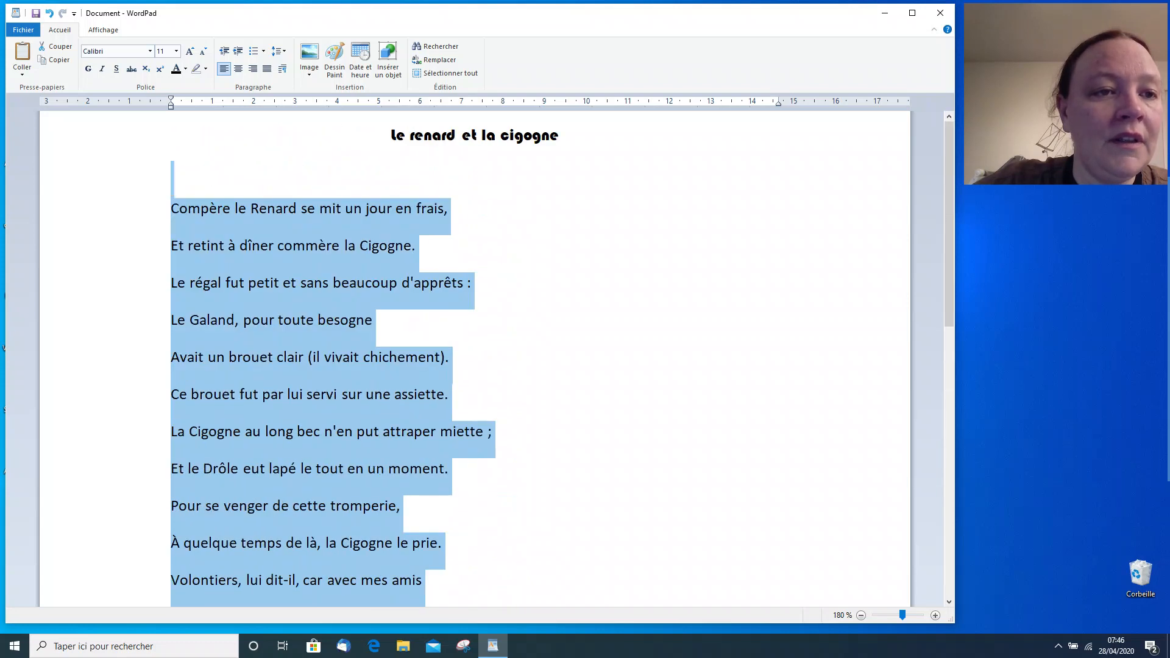
{"action": "left_click", "coordinate": [238, 69]}
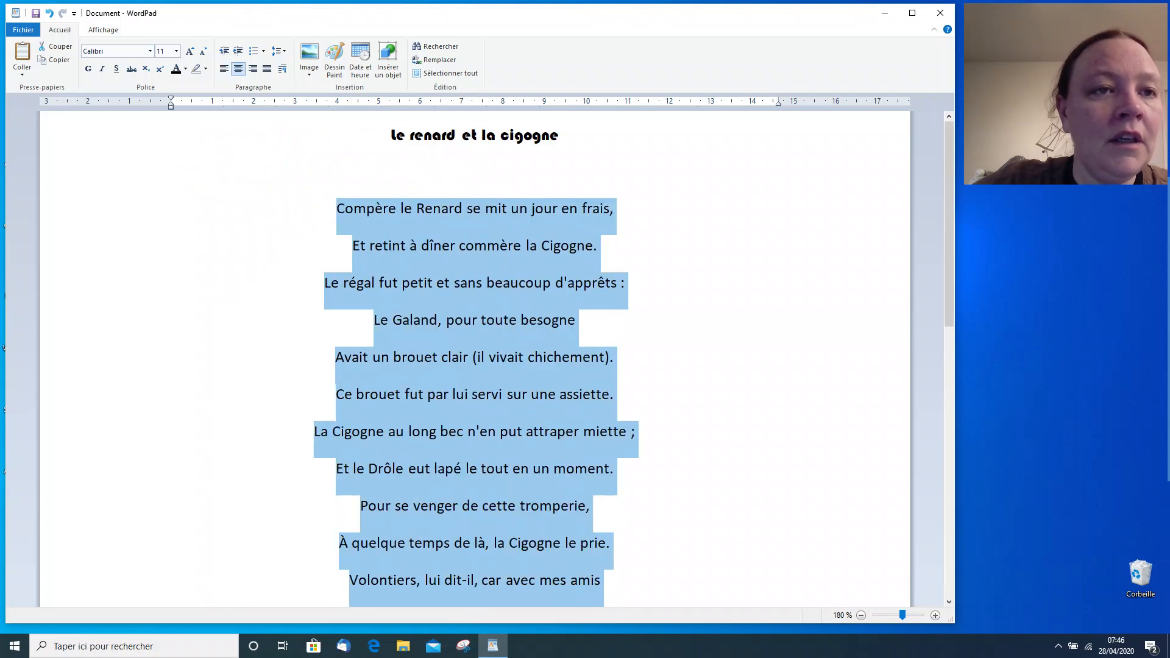
Set the line spacing of the selected verses to 1,0 and deselect them
{"action": "left_click", "coordinate": [279, 51]}
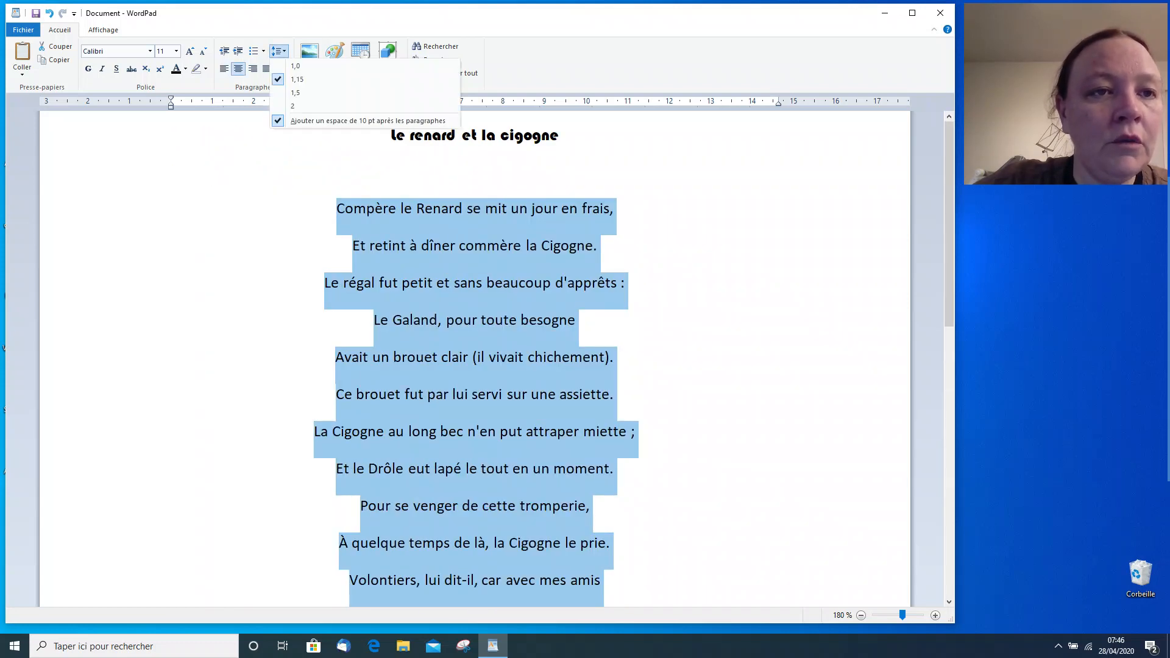
{"action": "left_click", "coordinate": [295, 66]}
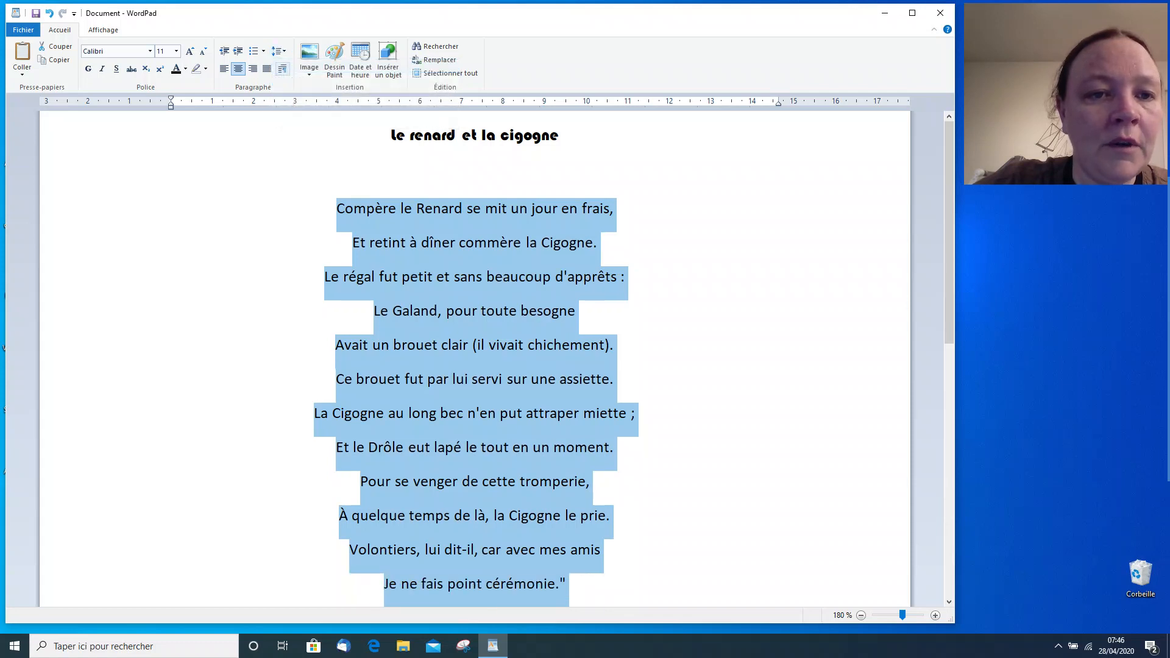
{"action": "left_click", "coordinate": [425, 208]}
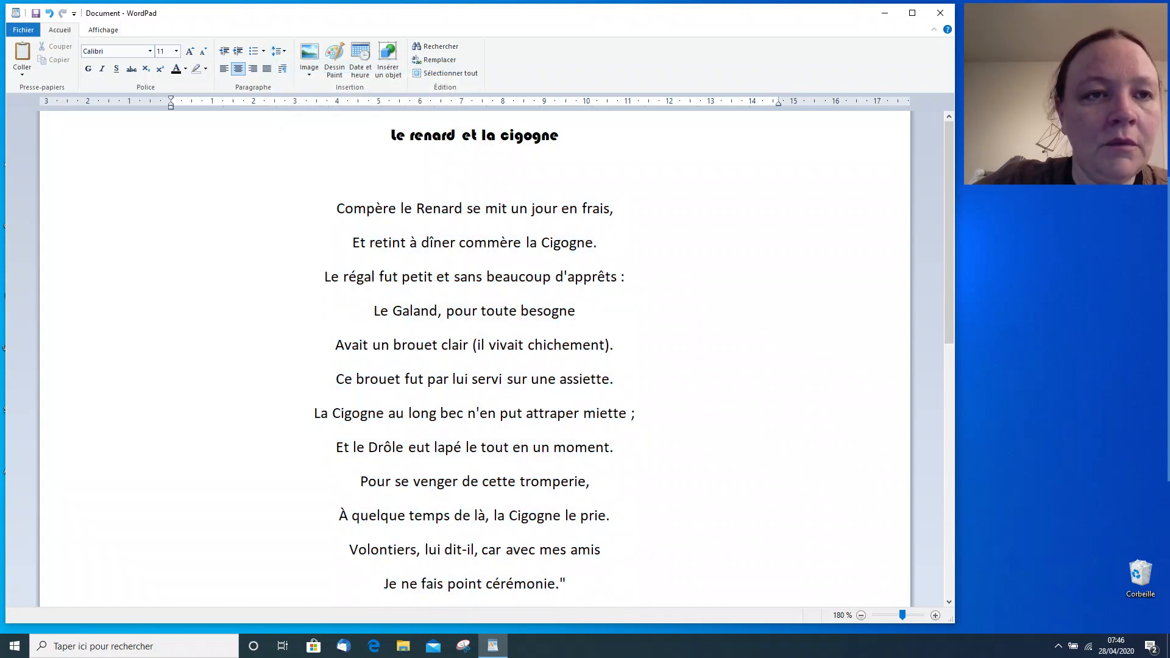
Select all the verses below the title, remove the 10 pt space after their paragraphs, and deselect them
{"action": "left_click_drag", "start_coordinate": [336, 208], "coordinate": [567, 604]}
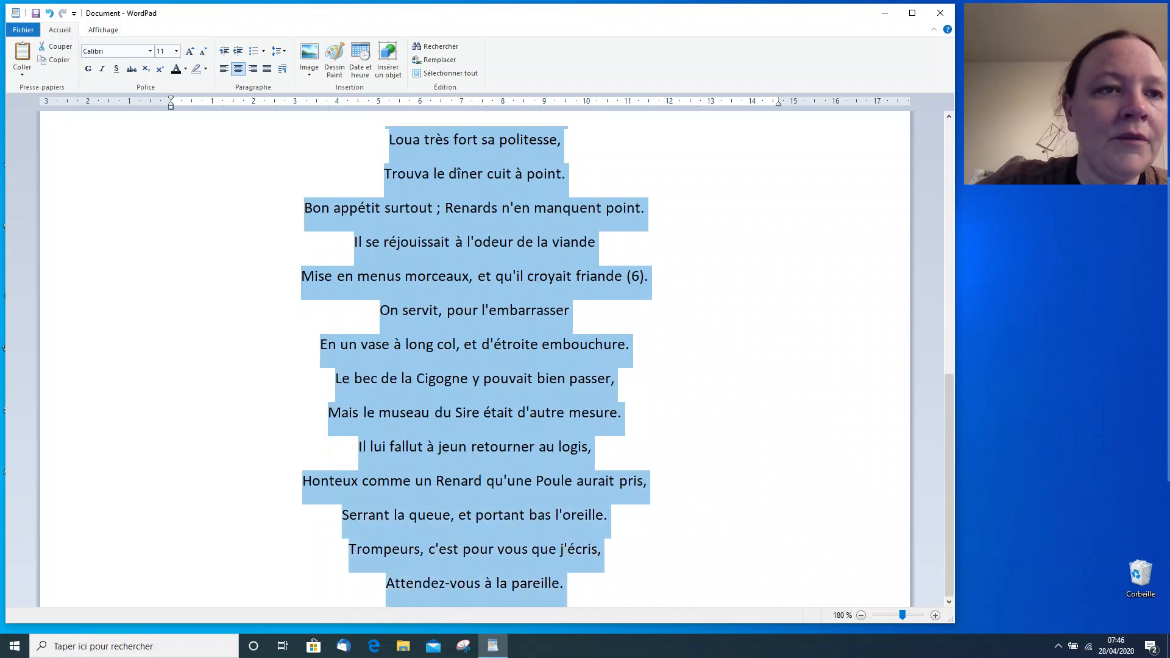
{"action": "left_click", "coordinate": [279, 51]}
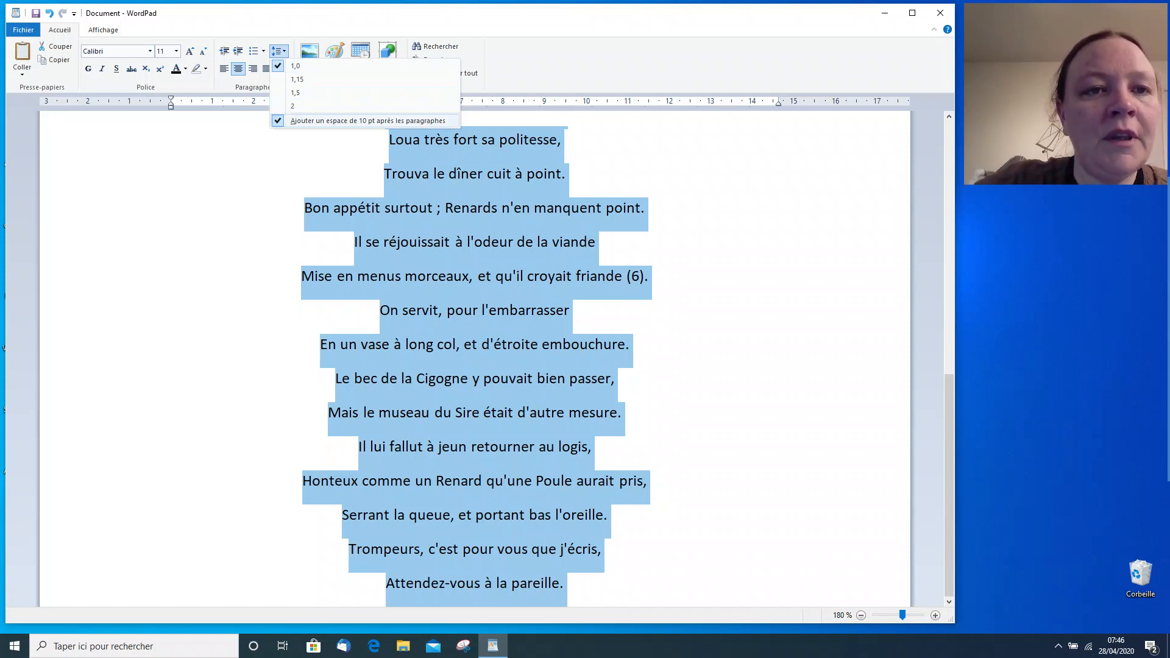
{"action": "left_click", "coordinate": [368, 121]}
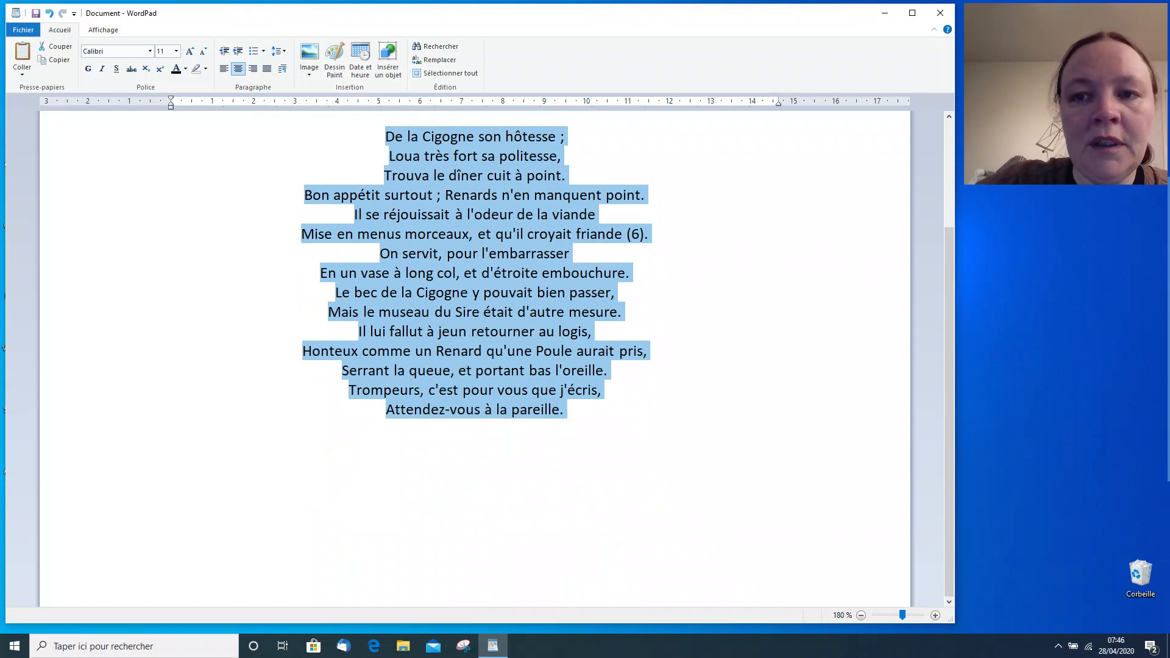
{"action": "scroll", "coordinate": [476, 366], "scroll_direction": "up", "scroll_amount": 6}
{"action": "left_click", "coordinate": [152, 267]}
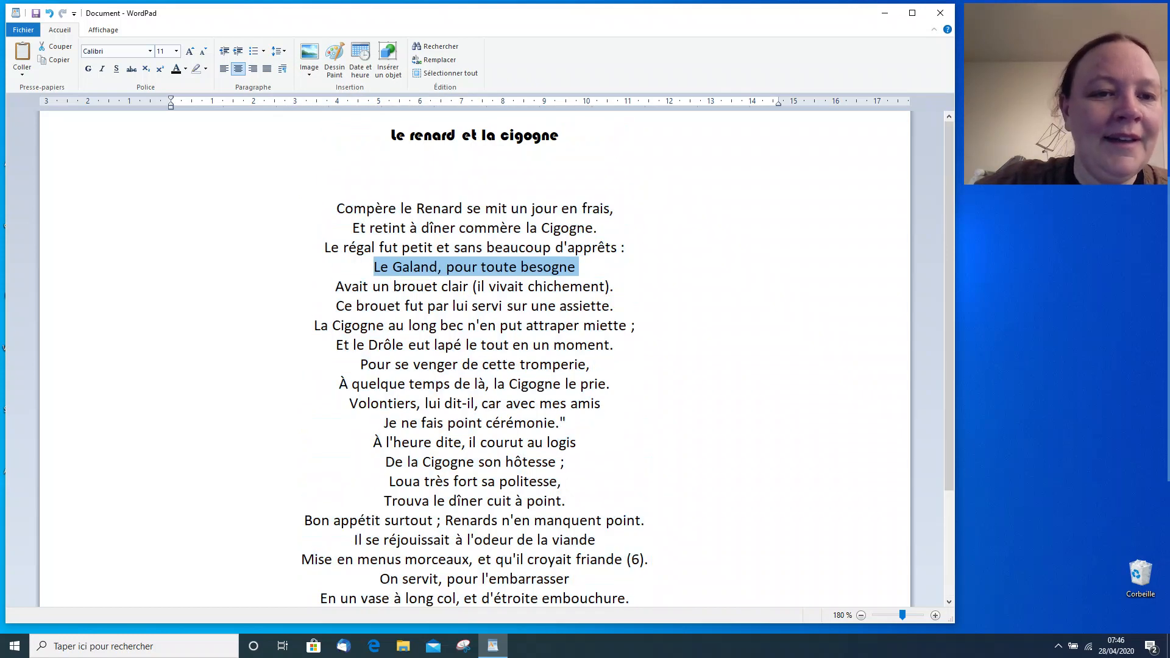
{"action": "left_click", "coordinate": [577, 267]}
{"action": "scroll", "coordinate": [576, 267], "scroll_direction": "down", "scroll_amount": 3}
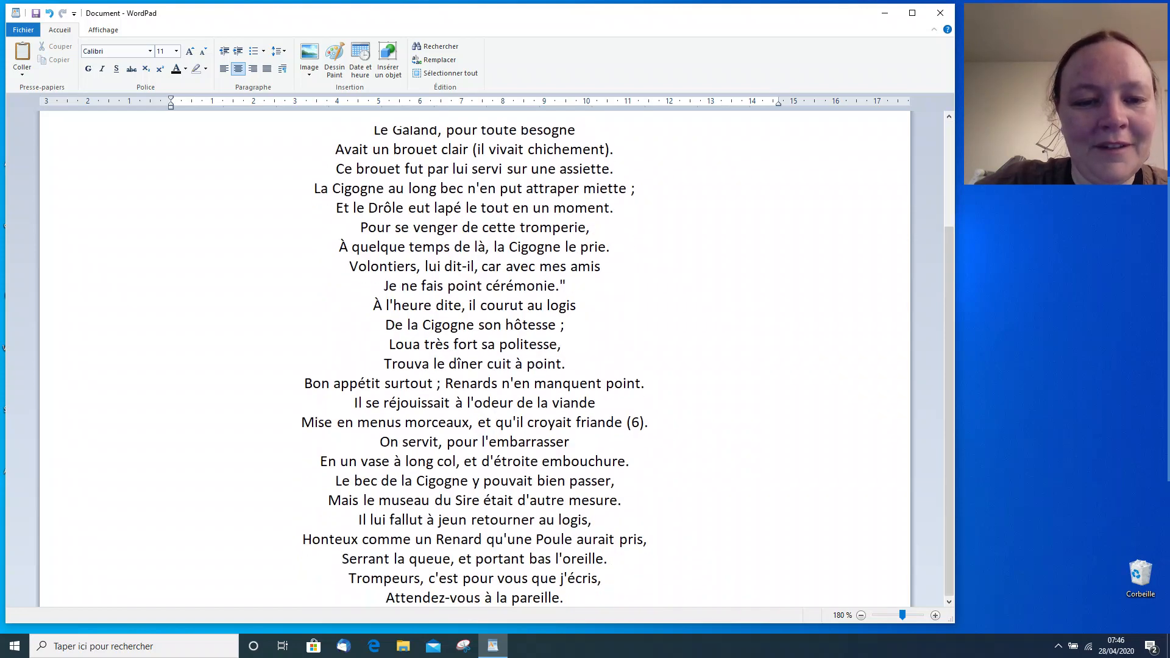
{"action": "scroll", "coordinate": [475, 366], "scroll_direction": "up", "scroll_amount": 3}
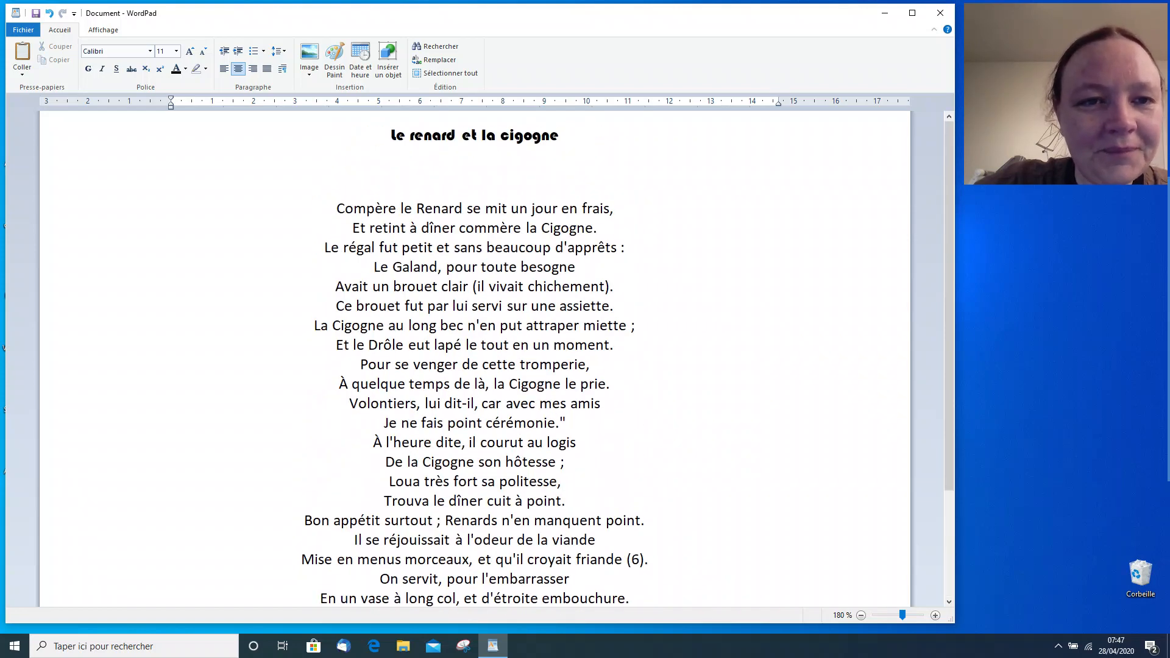
Enlarge the title "Le renard et la cigogne" to size 22, underline it and deselect it
{"action": "left_click_drag", "start_coordinate": [559, 136], "coordinate": [391, 137]}
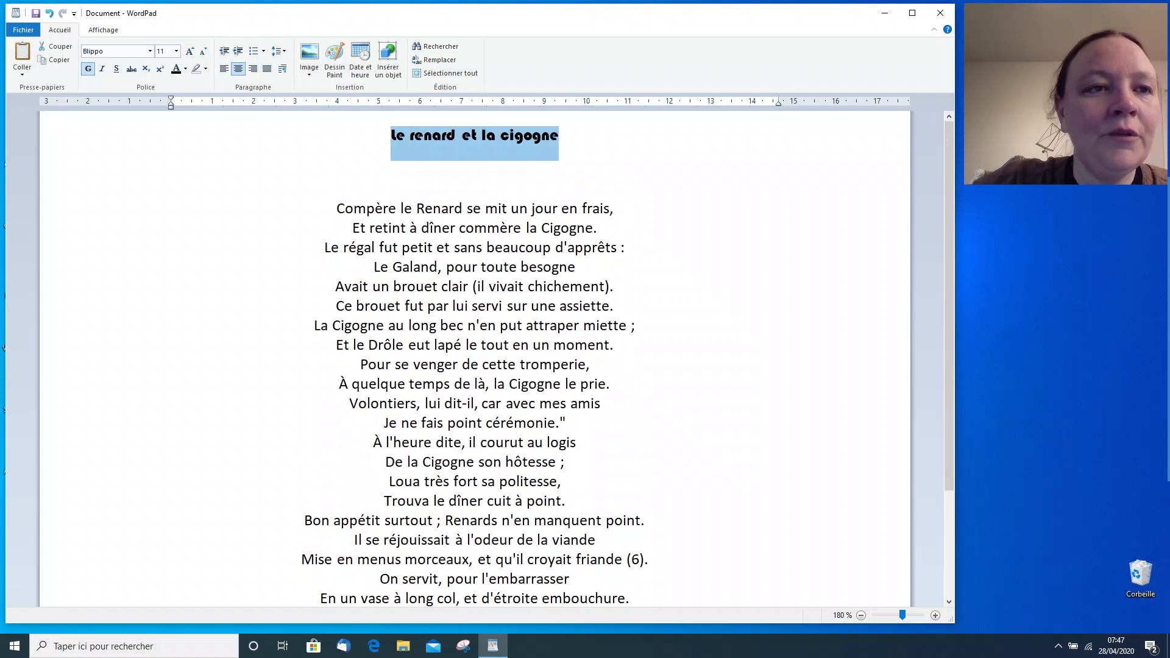
{"action": "left_click", "coordinate": [190, 52]}
{"action": "left_click", "coordinate": [189, 52]}
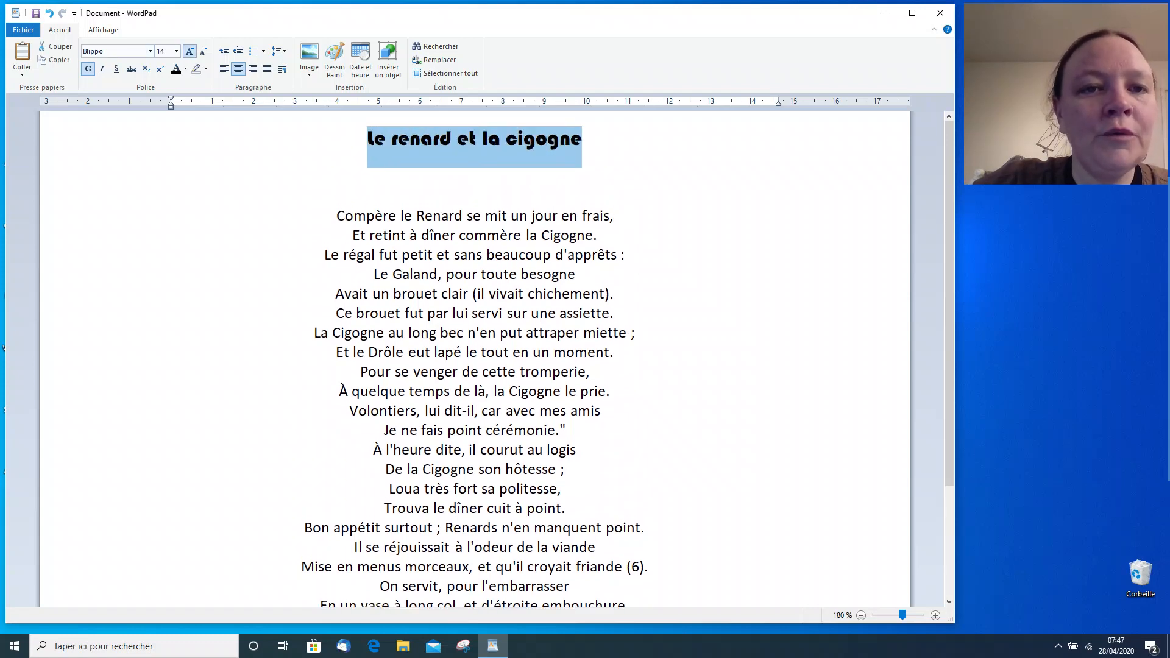
{"action": "left_click", "coordinate": [190, 51]}
{"action": "left_click", "coordinate": [190, 51]}
{"action": "left_click", "coordinate": [189, 51]}
{"action": "left_click", "coordinate": [189, 51]}
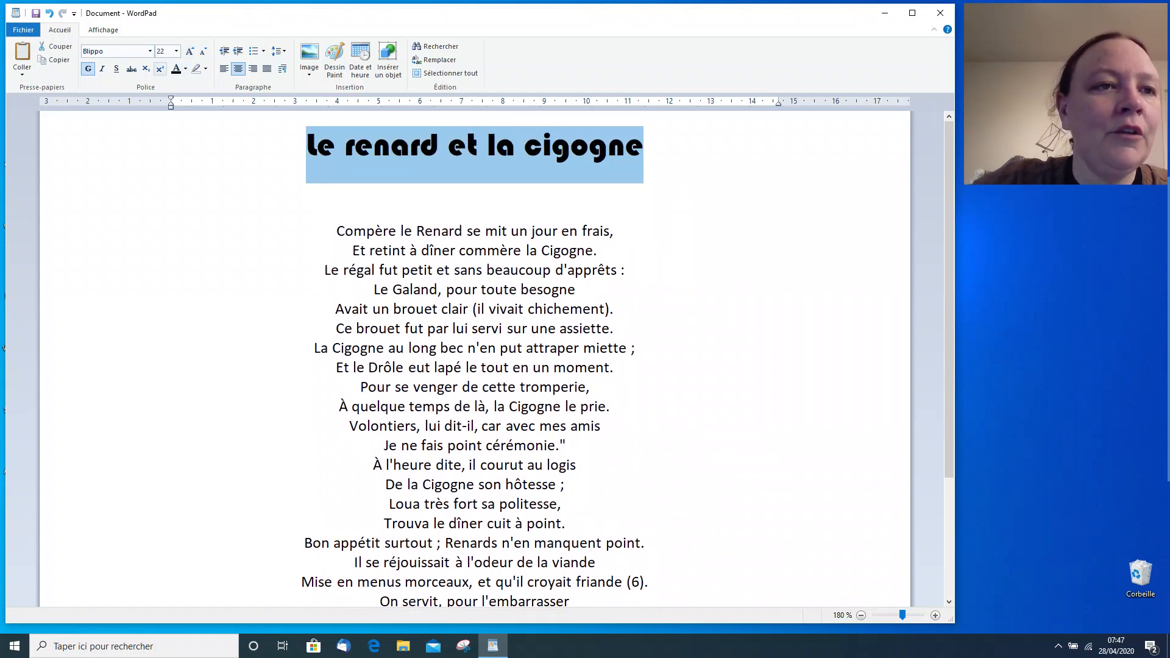
{"action": "left_click", "coordinate": [116, 68]}
{"action": "left_click", "coordinate": [511, 230]}
Delete the blank space between the title and the first verse
{"action": "left_click", "coordinate": [171, 193]}
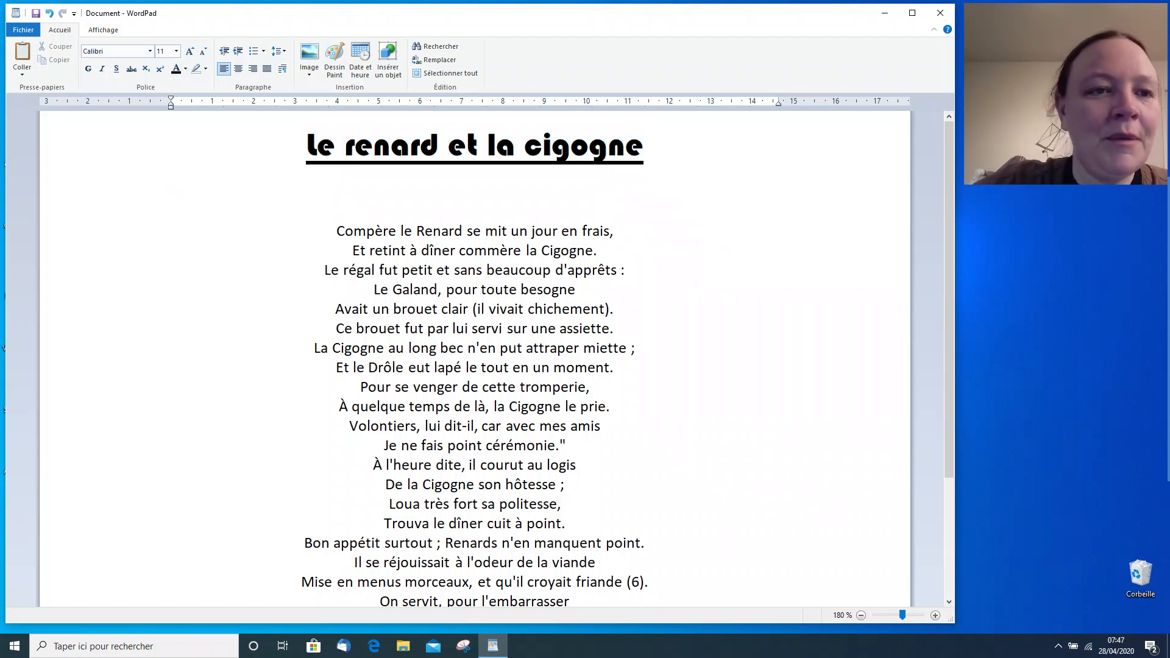
{"action": "key", "text": "Delete"}
{"action": "key", "text": "Delete"}
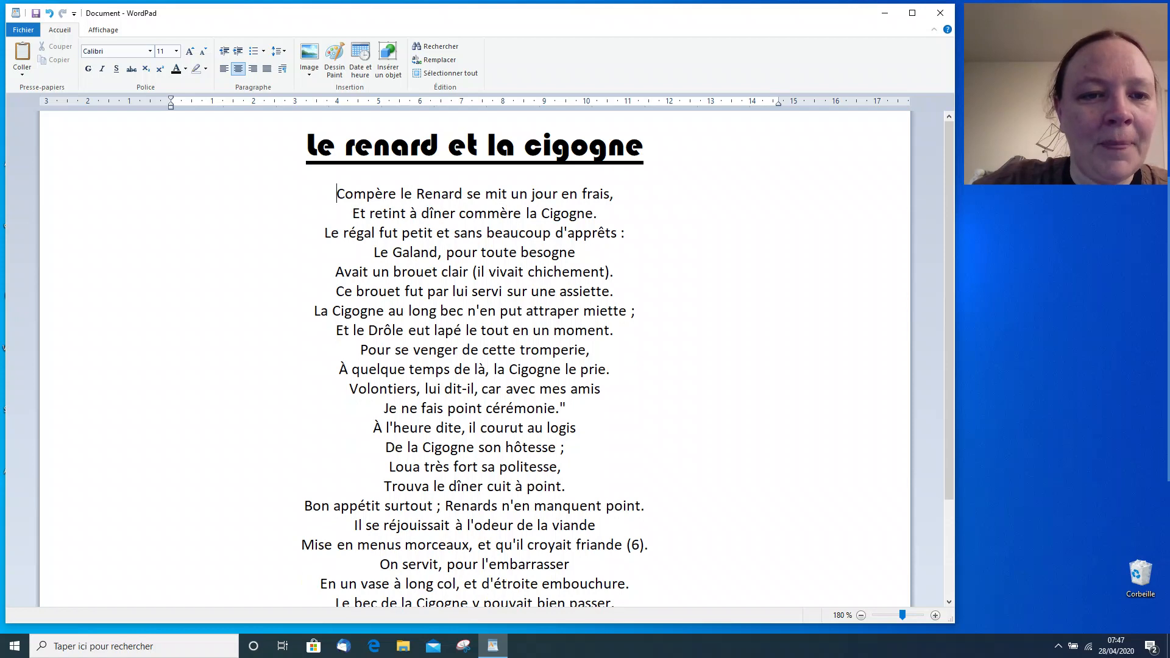
{"action": "scroll", "coordinate": [476, 365], "scroll_direction": "down", "scroll_amount": 2}
{"action": "scroll", "coordinate": [476, 366], "scroll_direction": "up", "scroll_amount": 2}
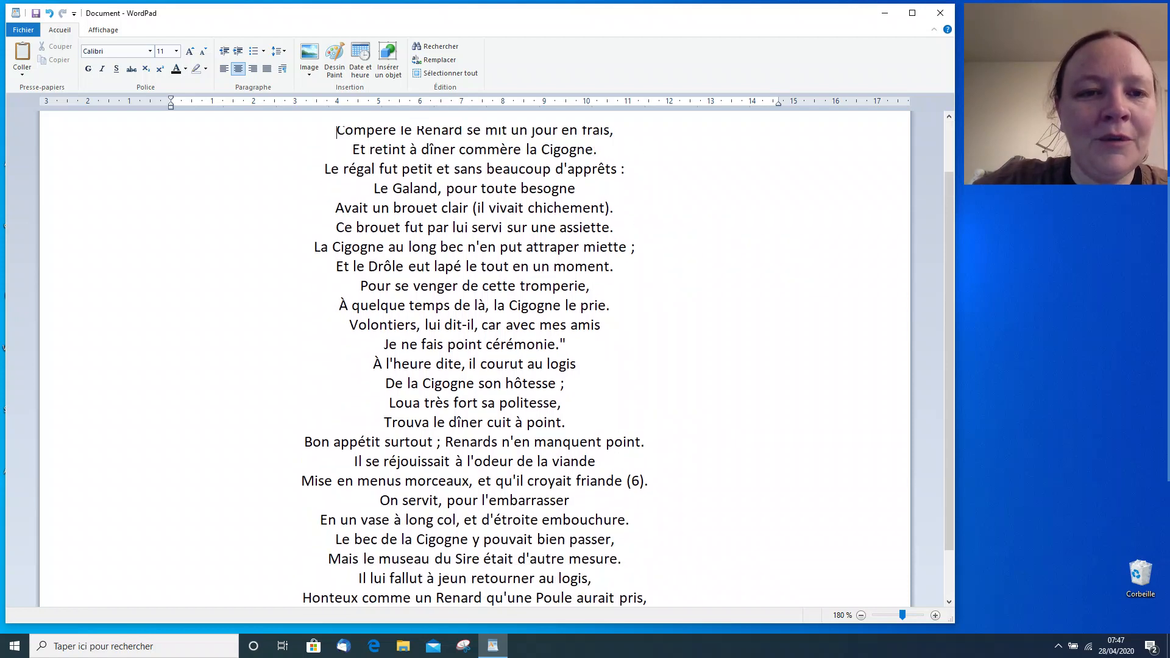
Colour the first verse, "Compère le Renard se mit un jour en frais,", red and deselect it
{"action": "left_click_drag", "start_coordinate": [615, 194], "coordinate": [336, 196]}
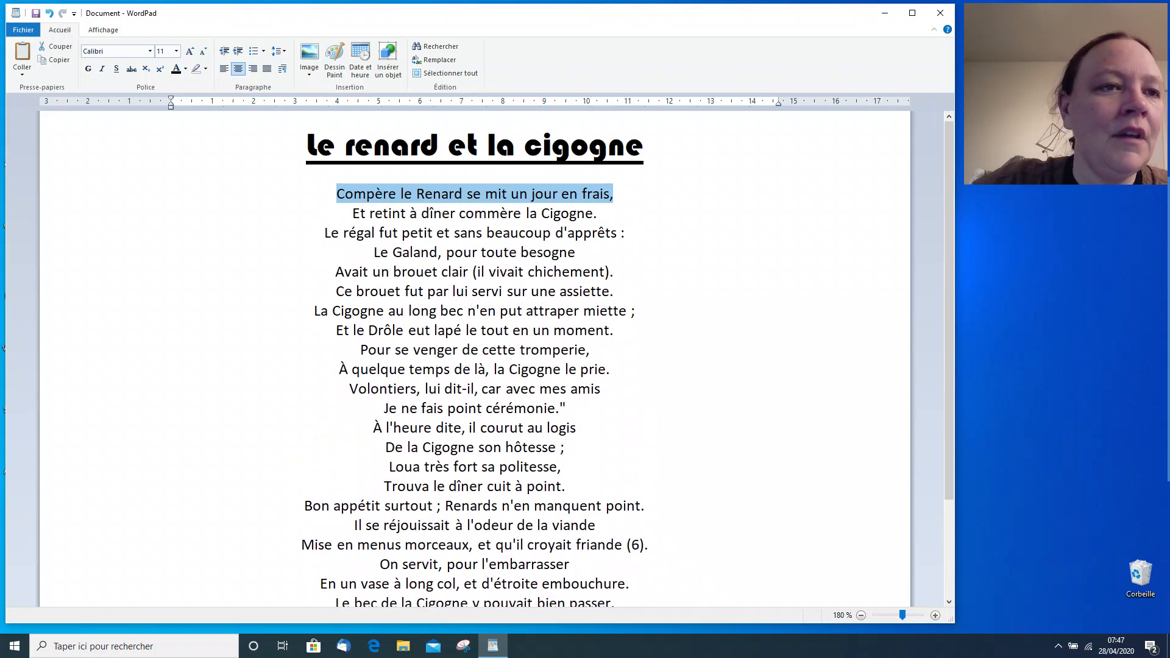
{"action": "left_click", "coordinate": [185, 68]}
{"action": "left_click", "coordinate": [189, 99]}
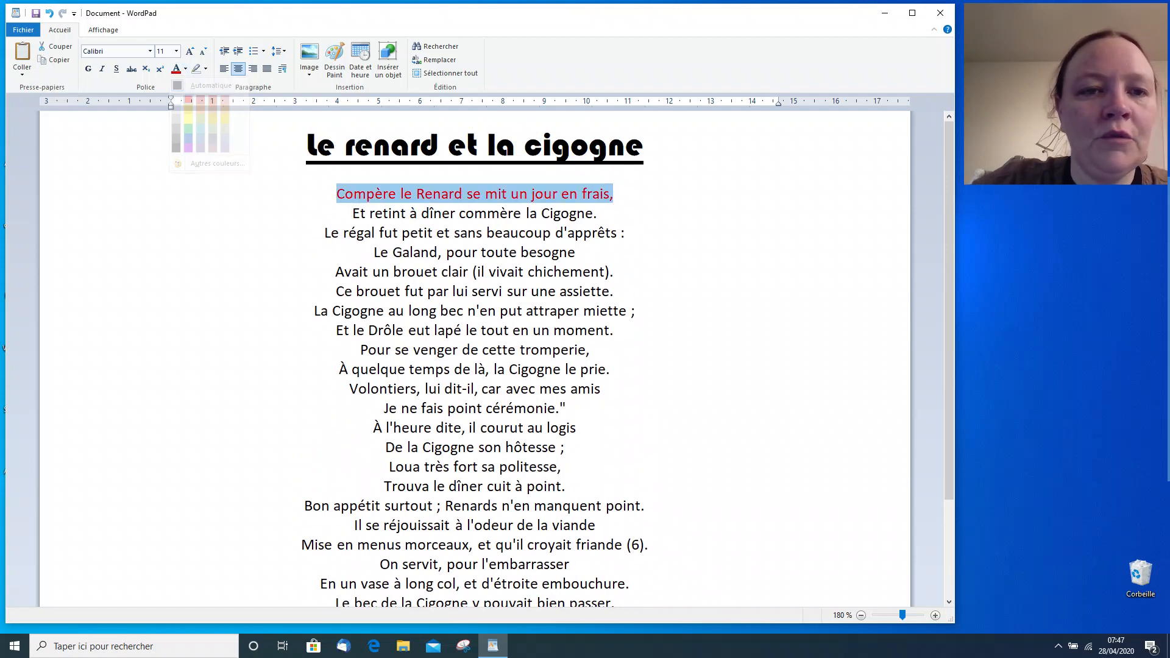
{"action": "left_click", "coordinate": [615, 291]}
Colour the second verse, "Et retint à dîner commère la Cigogne.", green and deselect it
{"action": "left_click_drag", "start_coordinate": [598, 213], "coordinate": [352, 214]}
{"action": "left_click", "coordinate": [186, 68]}
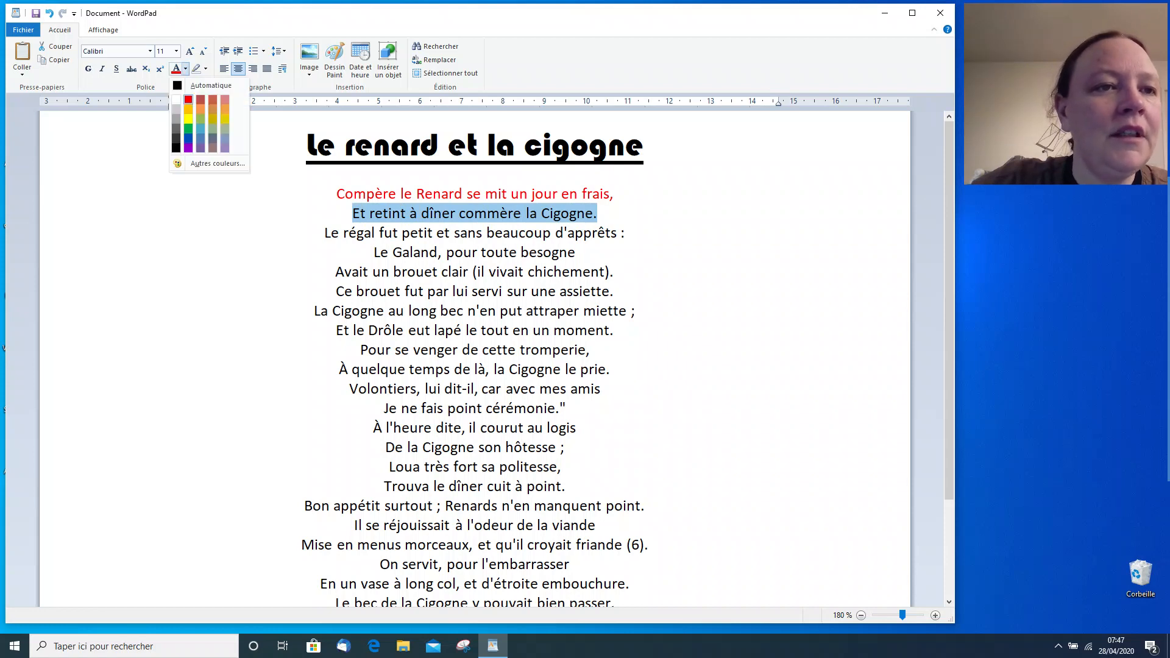
{"action": "left_click", "coordinate": [189, 127]}
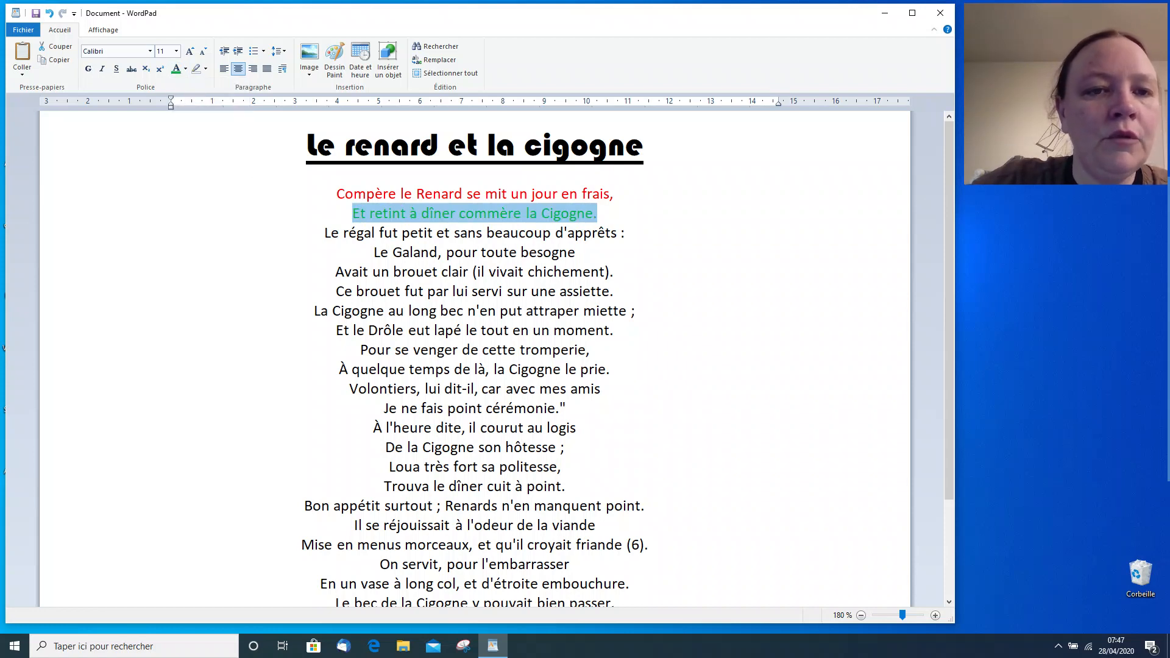
{"action": "left_click", "coordinate": [519, 233]}
Make the third verse, "Le régal fut petit et sans beaucoup d'apprêts :", italic and underlined with a yellow highlight, and deselect it
{"action": "left_click_drag", "start_coordinate": [625, 233], "coordinate": [323, 233]}
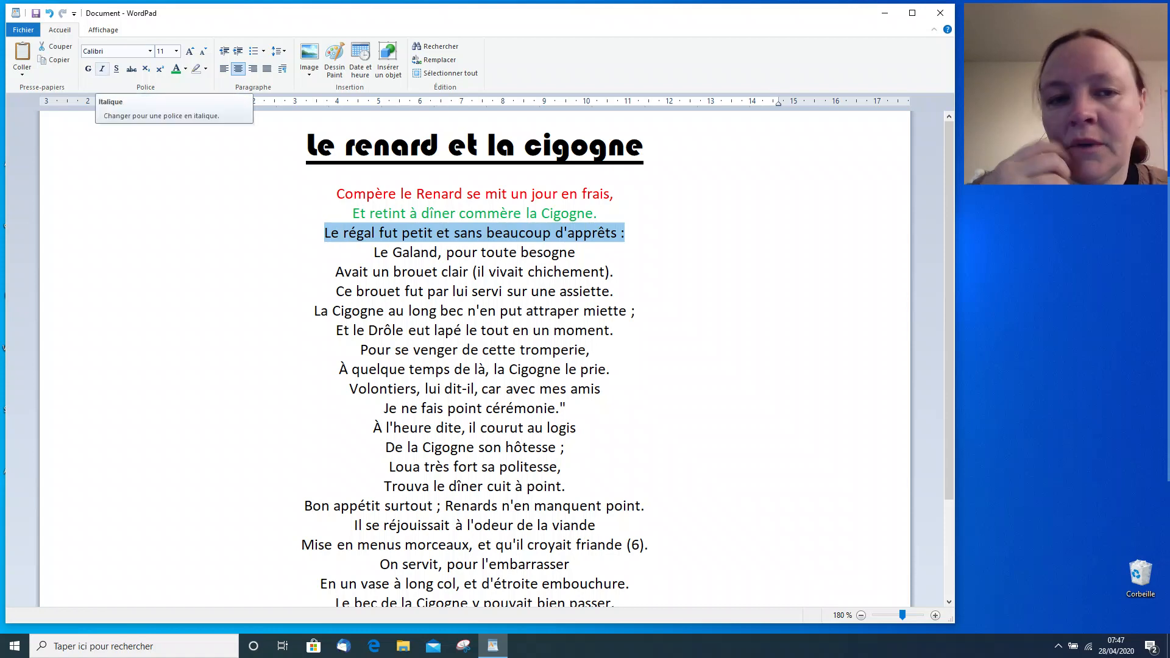
{"action": "left_click", "coordinate": [102, 68]}
{"action": "left_click", "coordinate": [117, 68]}
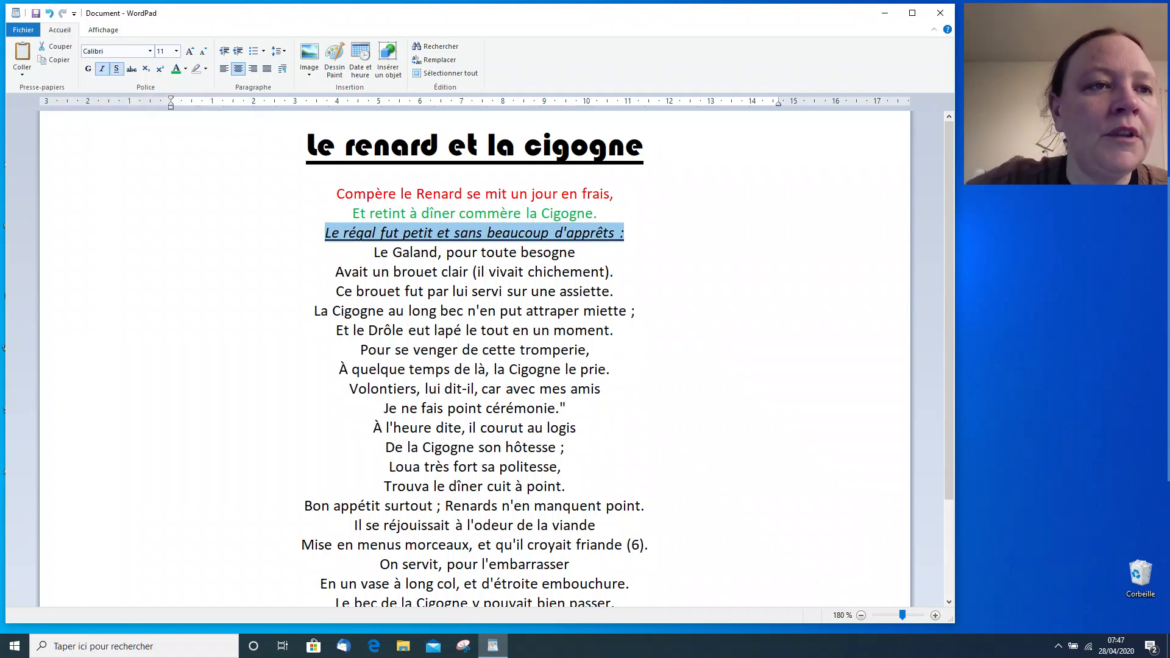
{"action": "left_click", "coordinate": [206, 69]}
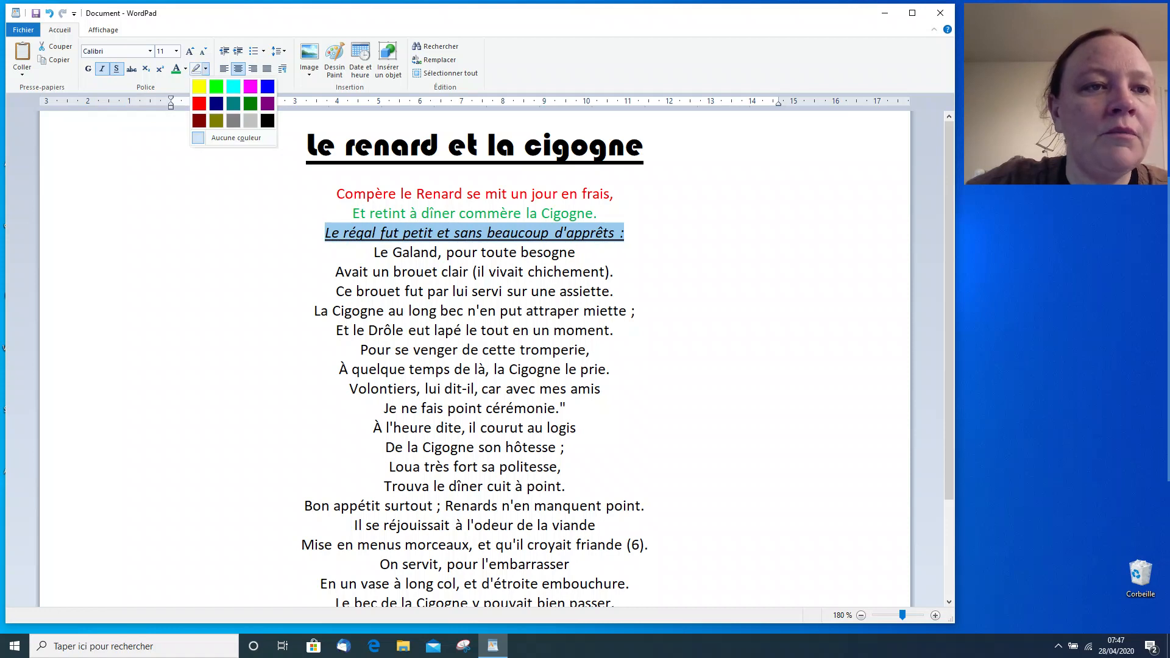
{"action": "left_click", "coordinate": [200, 87]}
{"action": "left_click", "coordinate": [567, 330]}
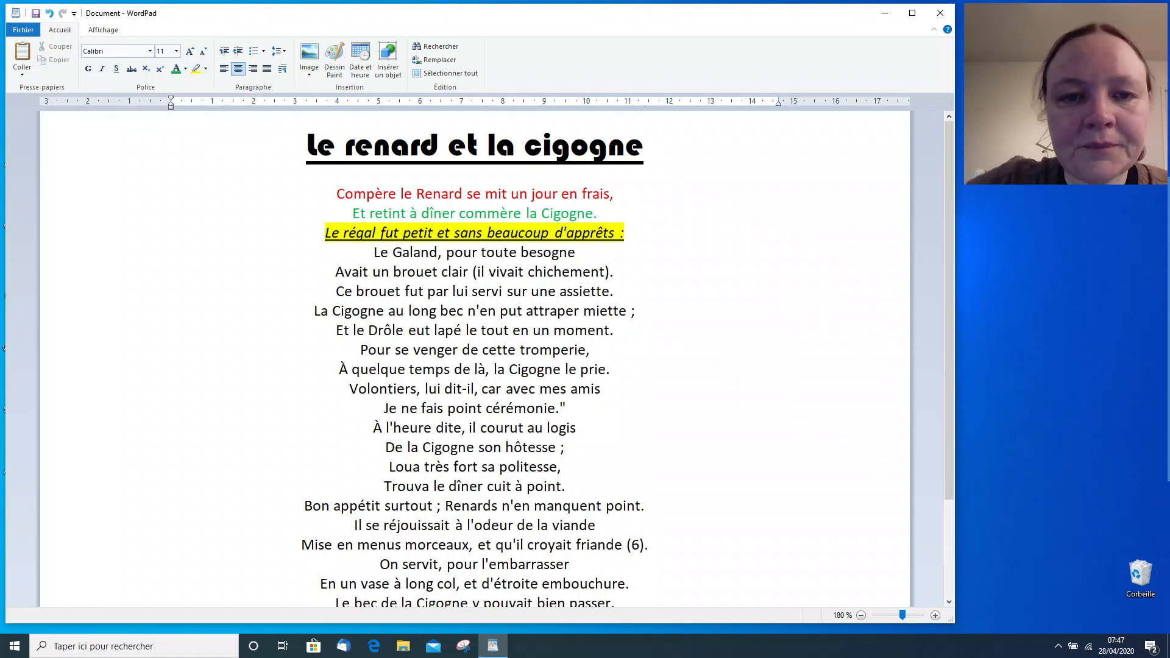
Try right-aligning the four verses from "La Cigogne au long bec" to "la Cigogne le prie.", and centre them again
{"action": "left_click_drag", "start_coordinate": [576, 252], "coordinate": [374, 252]}
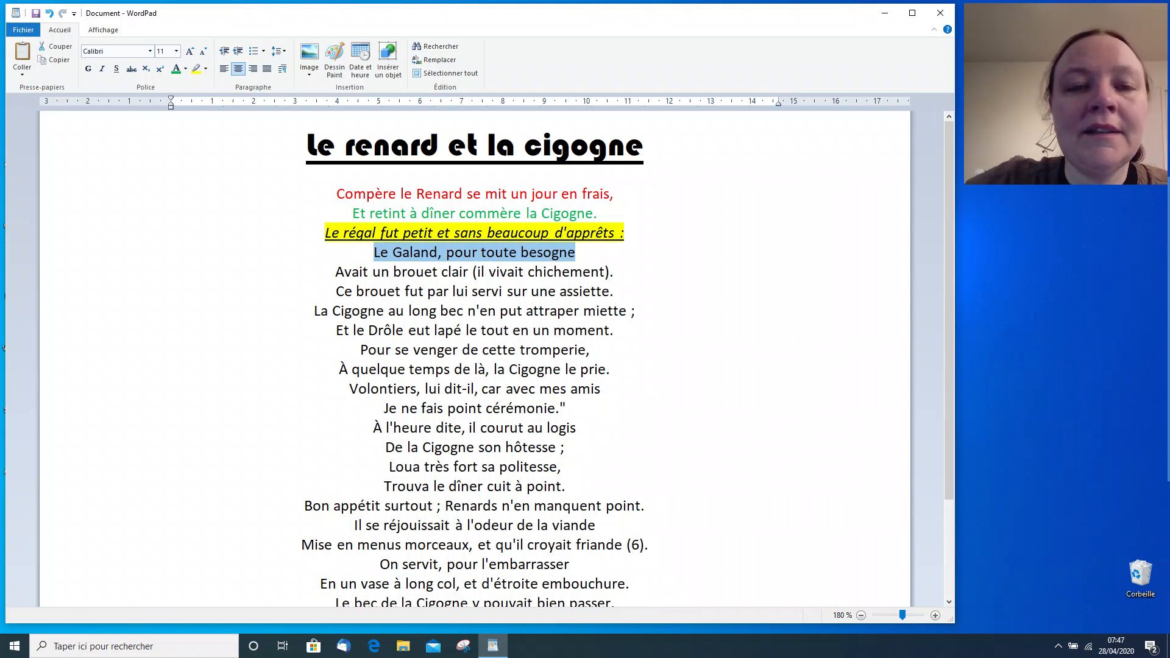
{"action": "left_click", "coordinate": [431, 313]}
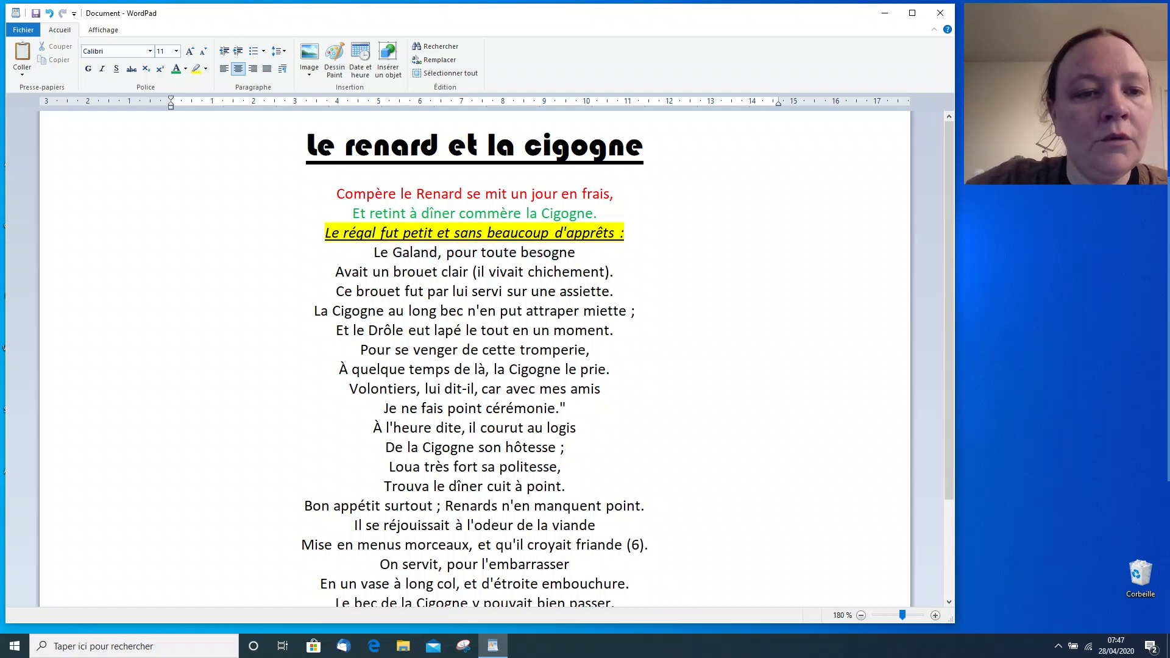
{"action": "left_click_drag", "start_coordinate": [315, 311], "coordinate": [611, 370]}
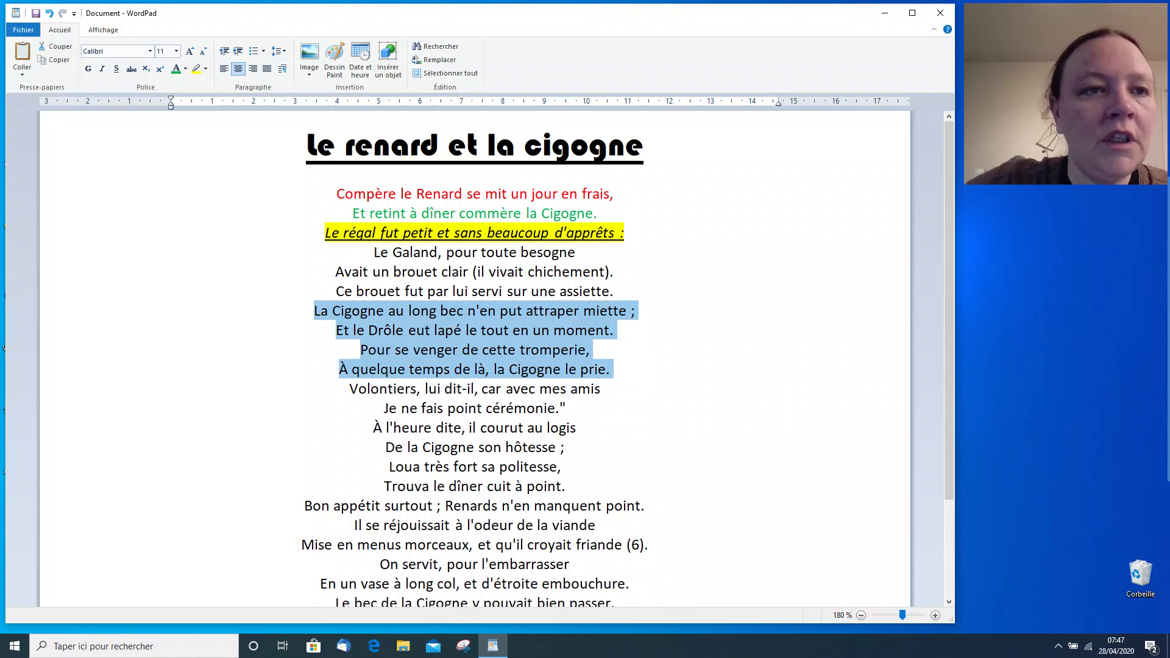
{"action": "left_click", "coordinate": [252, 68]}
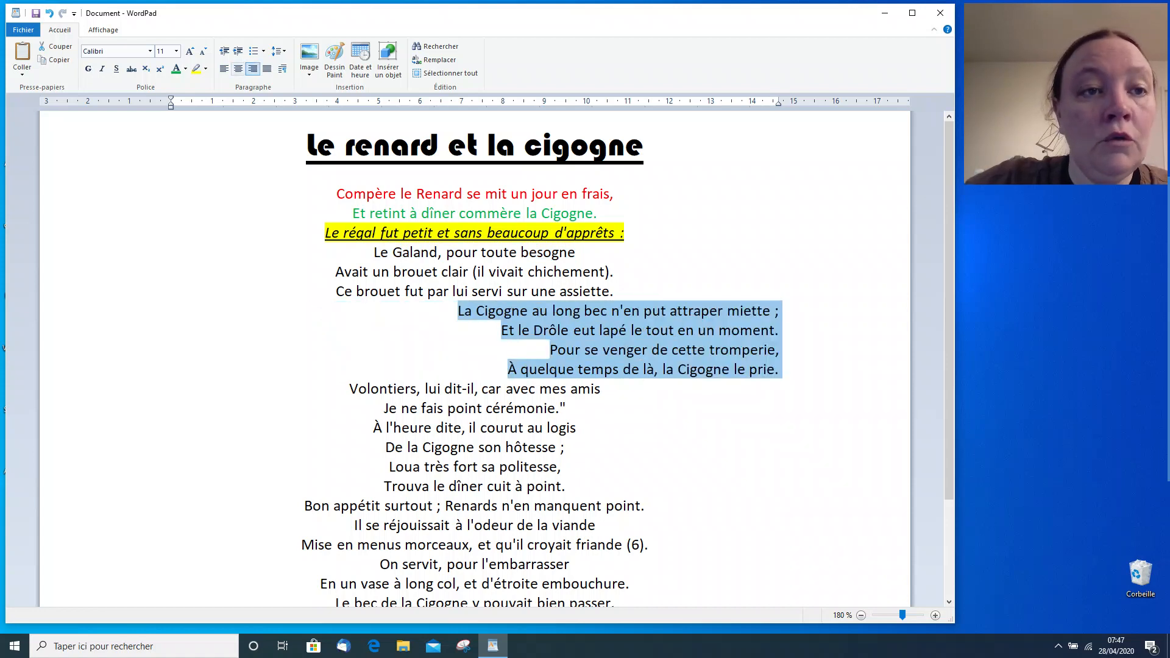
{"action": "left_click", "coordinate": [238, 68]}
{"action": "left_click", "coordinate": [521, 369]}
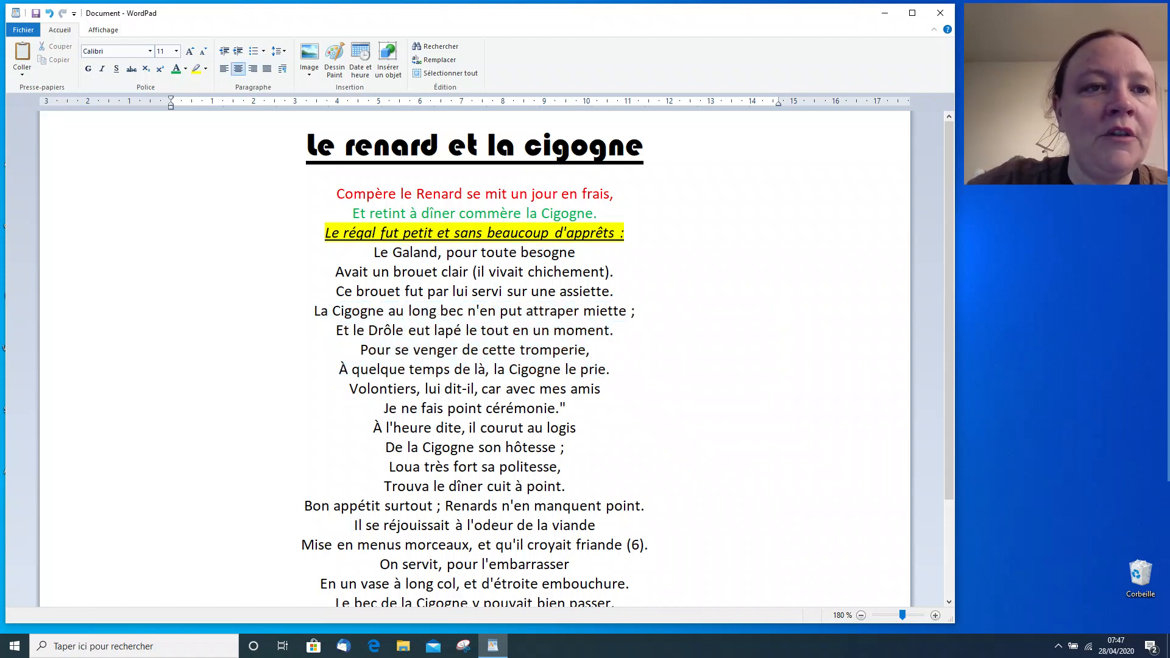
{"action": "scroll", "coordinate": [474, 366], "scroll_direction": "down", "scroll_amount": 2}
{"action": "scroll", "coordinate": [474, 366], "scroll_direction": "up", "scroll_amount": 2}
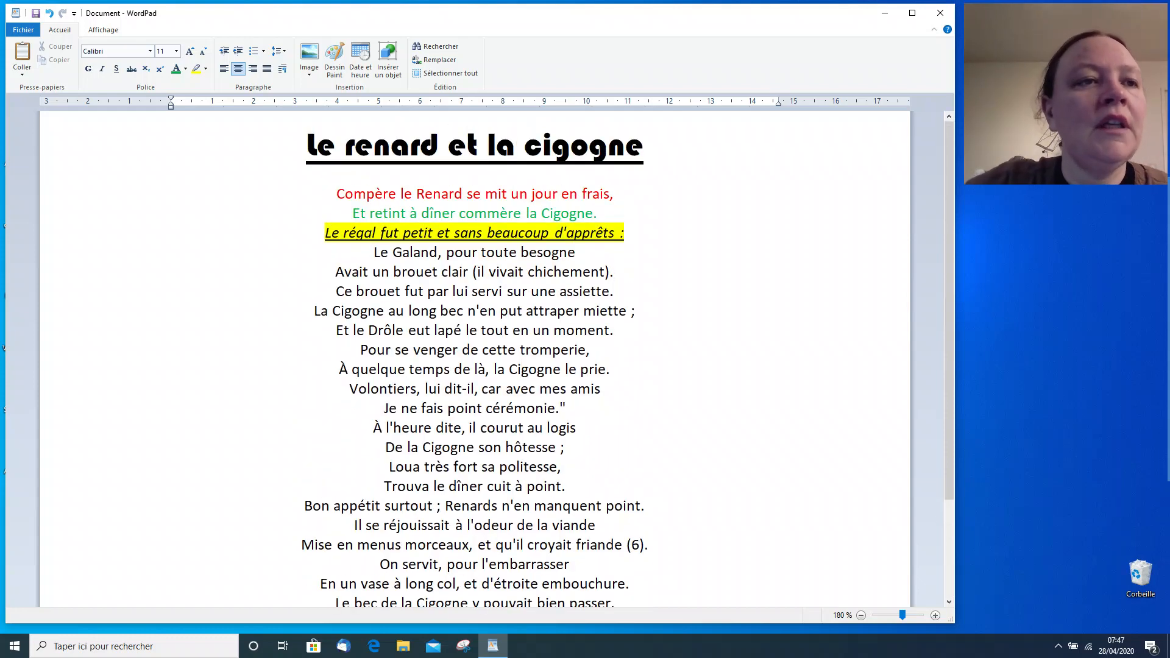
Save the document in the Documents folder as "le renard et la cigogne.rtf"
{"action": "left_click", "coordinate": [23, 29]}
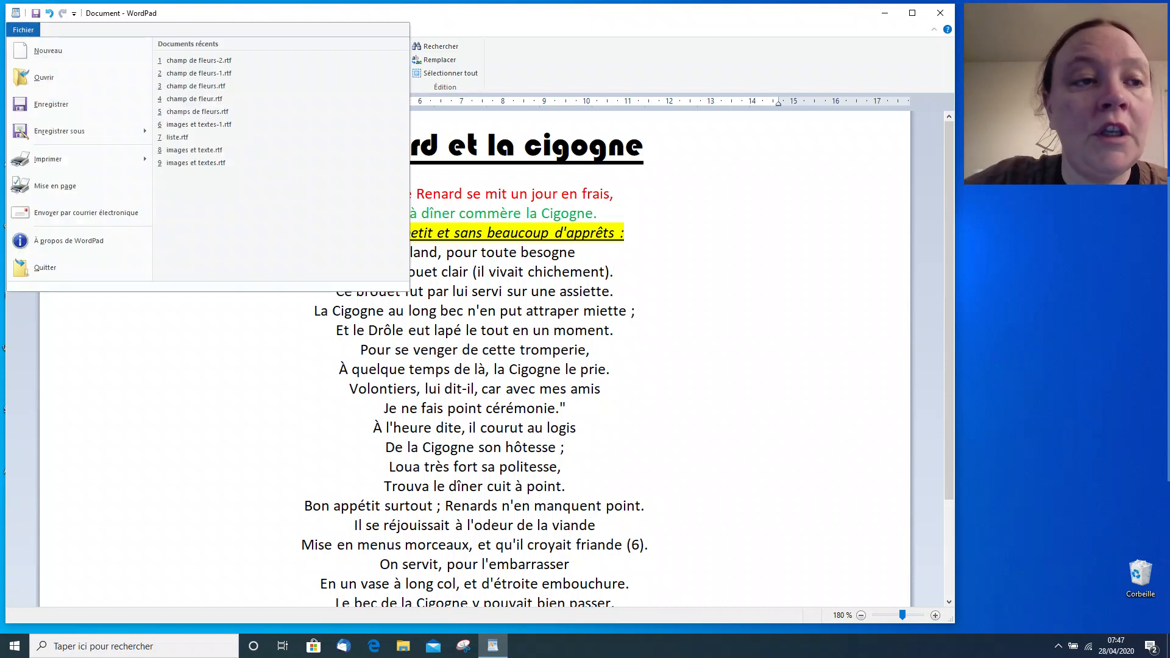
{"action": "left_click", "coordinate": [52, 104]}
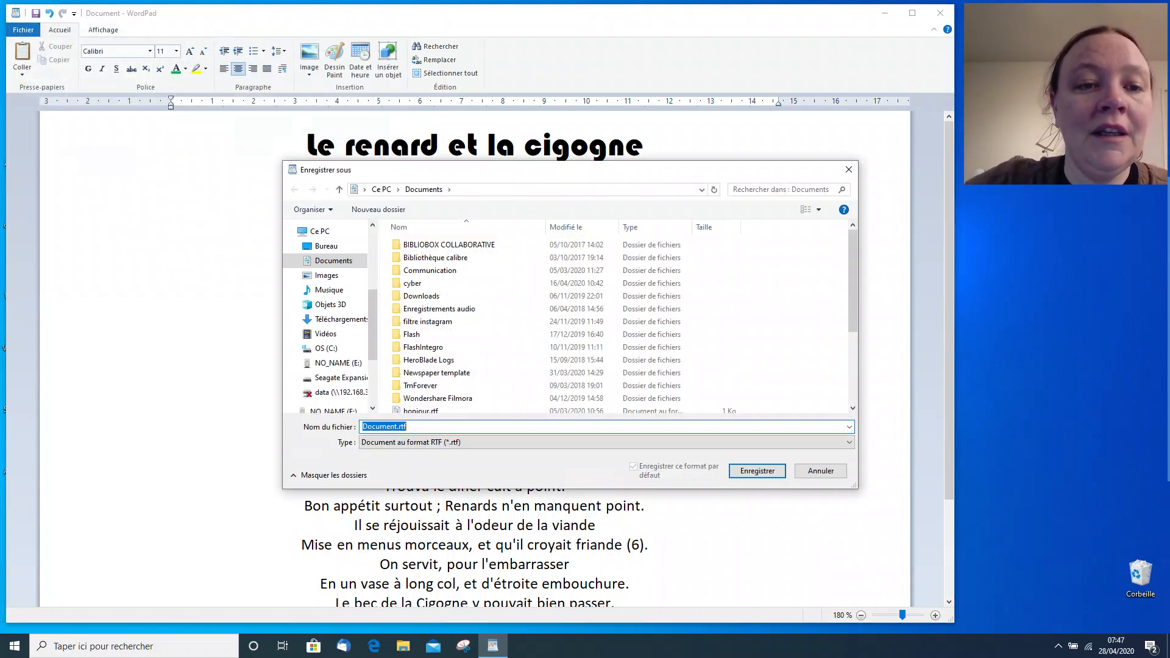
{"action": "type", "text": "le "}
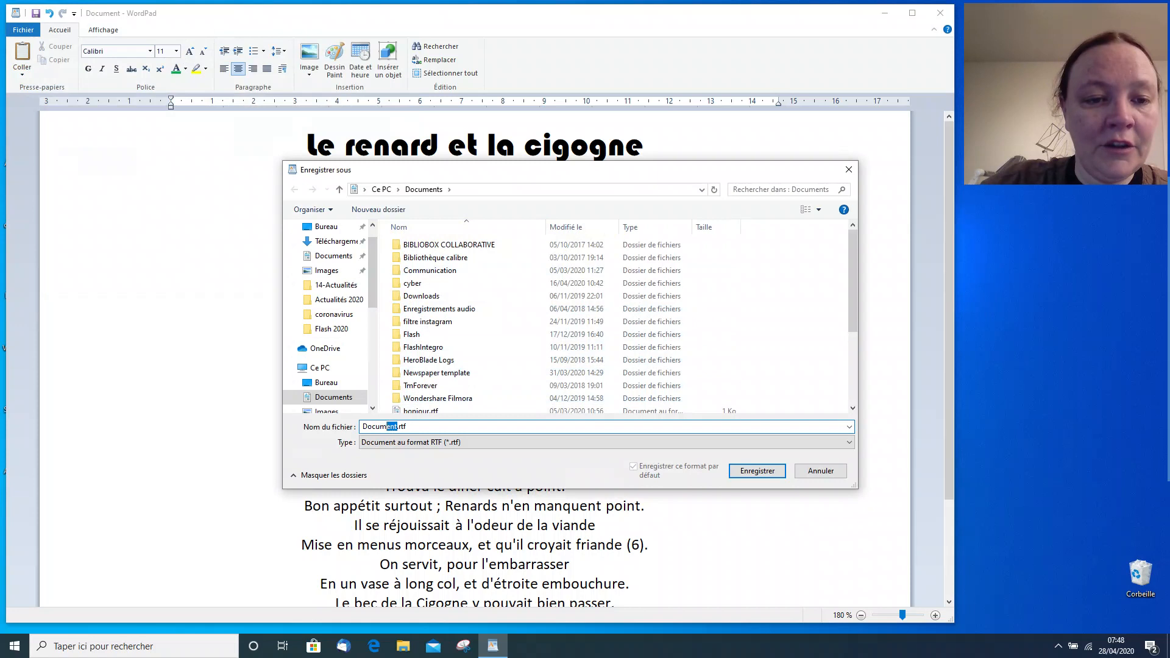
{"action": "type", "text": "renard et l"}
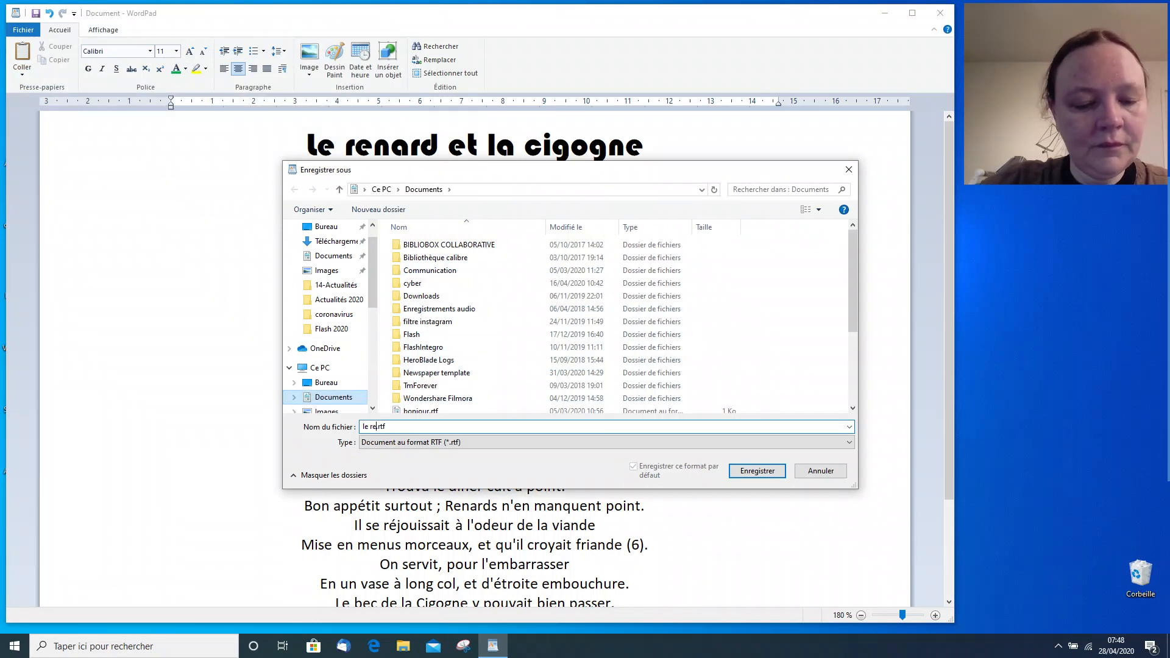
{"action": "type", "text": "a cigogne"}
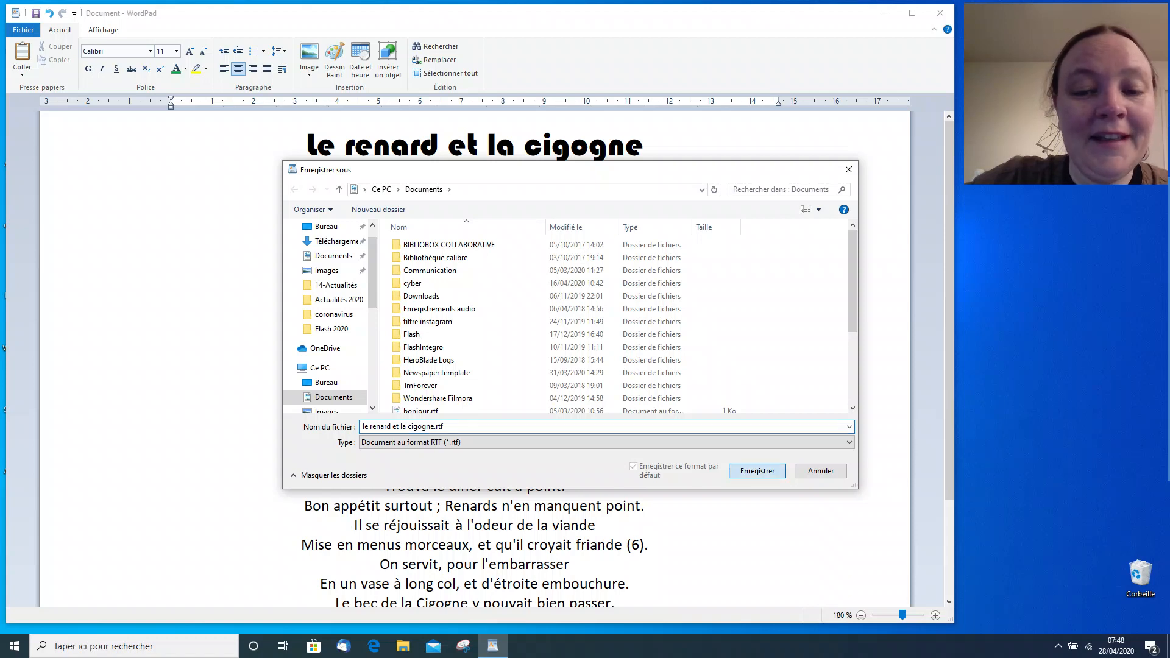
{"action": "key", "text": "Return"}
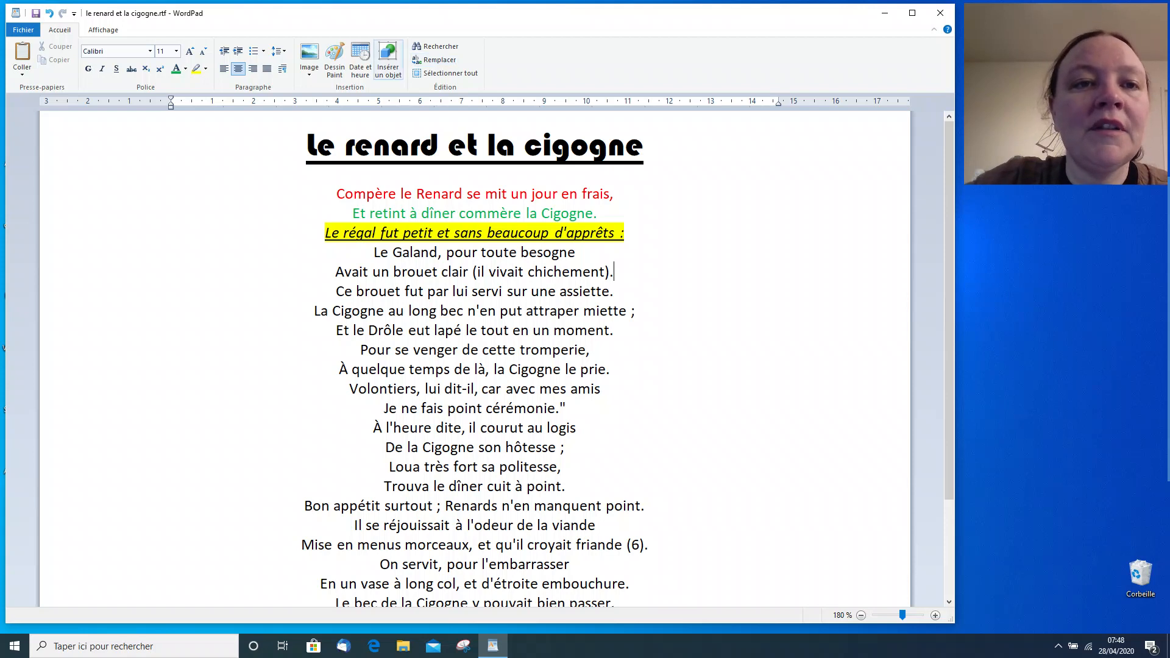
View the object types available for insertion and cancel without inserting an object
{"action": "left_click", "coordinate": [389, 61]}
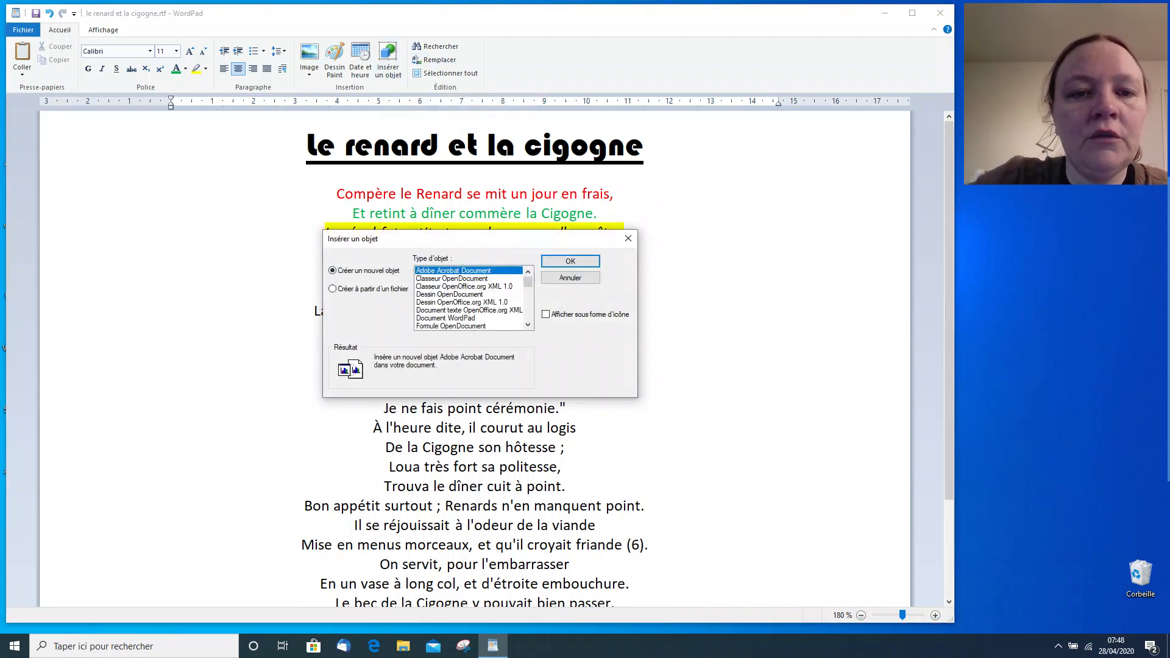
{"action": "mouse_move", "coordinate": [528, 281]}
{"action": "left_mouse_down"}
{"action": "mouse_move", "coordinate": [527, 314]}
{"action": "mouse_move", "coordinate": [528, 282]}
{"action": "left_mouse_up"}
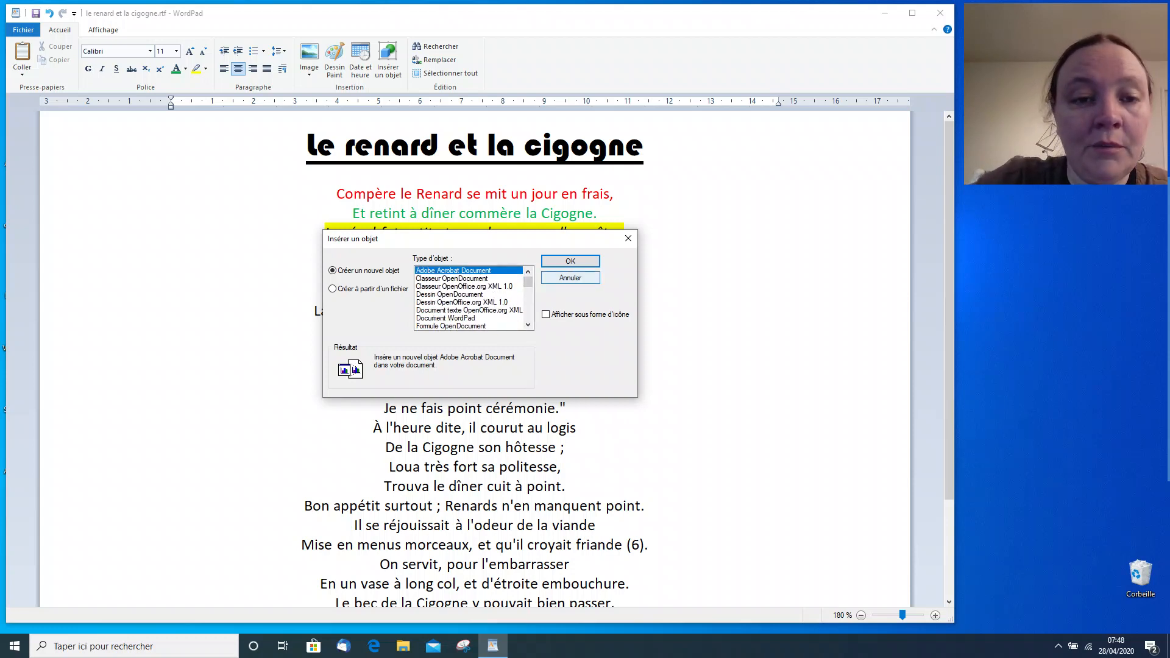
{"action": "left_click", "coordinate": [571, 278]}
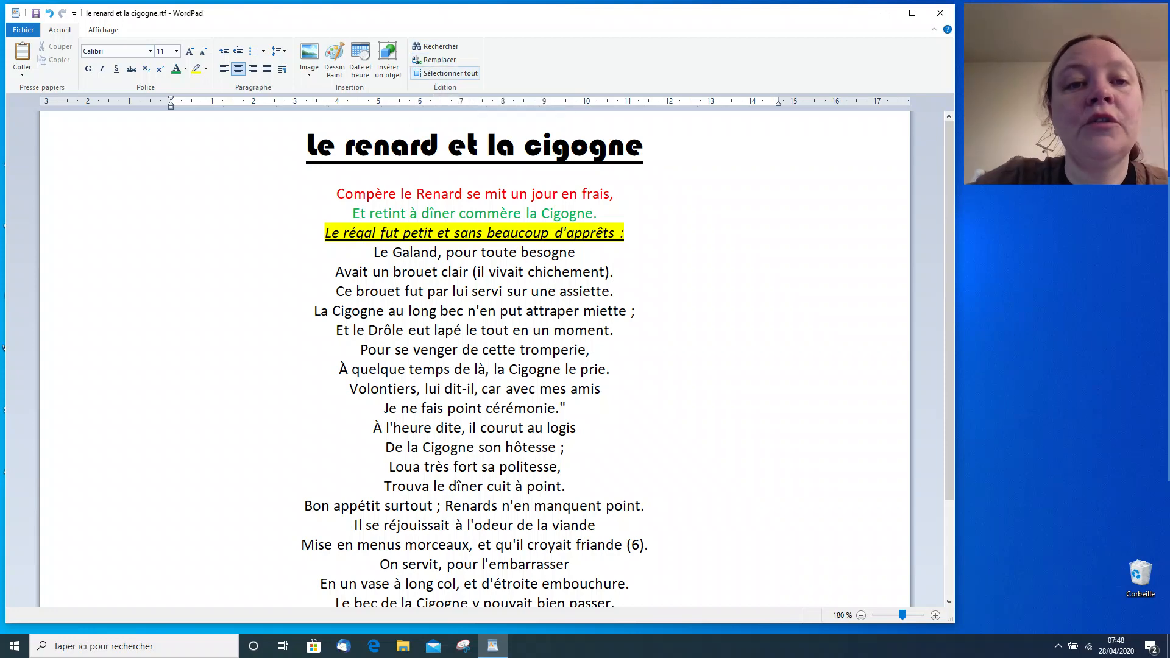
Select the entire text of the document and clear the selection
{"action": "left_click", "coordinate": [448, 73]}
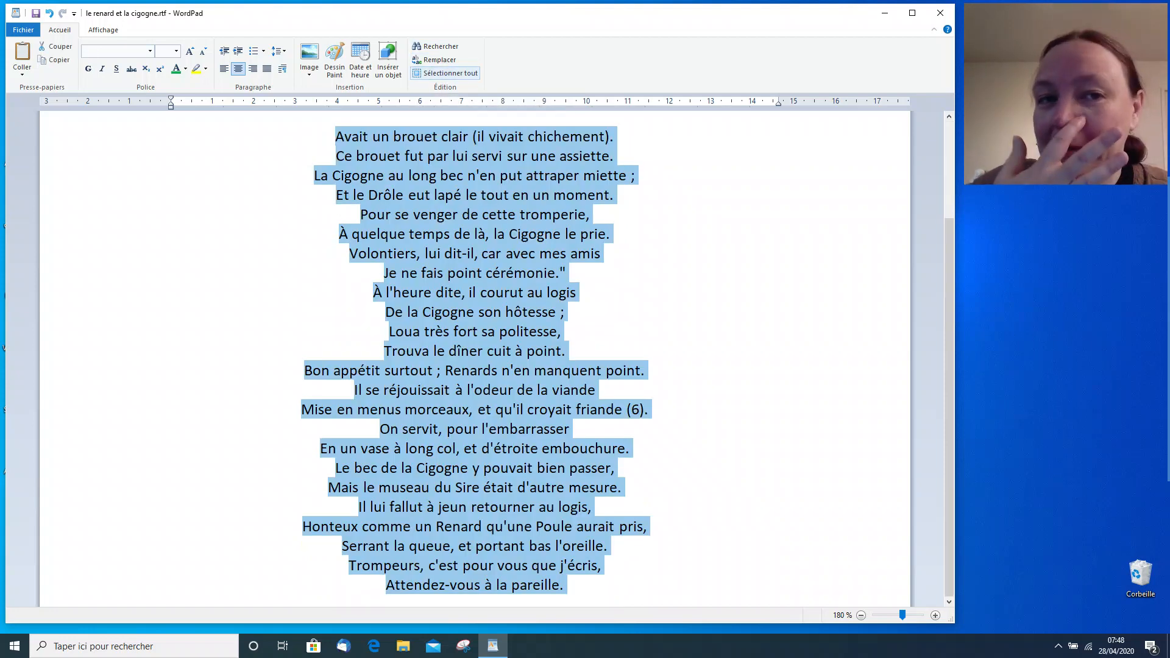
{"action": "left_click", "coordinate": [489, 429]}
{"action": "scroll", "coordinate": [489, 449], "scroll_direction": "up", "scroll_amount": 1}
{"action": "scroll", "coordinate": [489, 448], "scroll_direction": "up", "scroll_amount": 2}
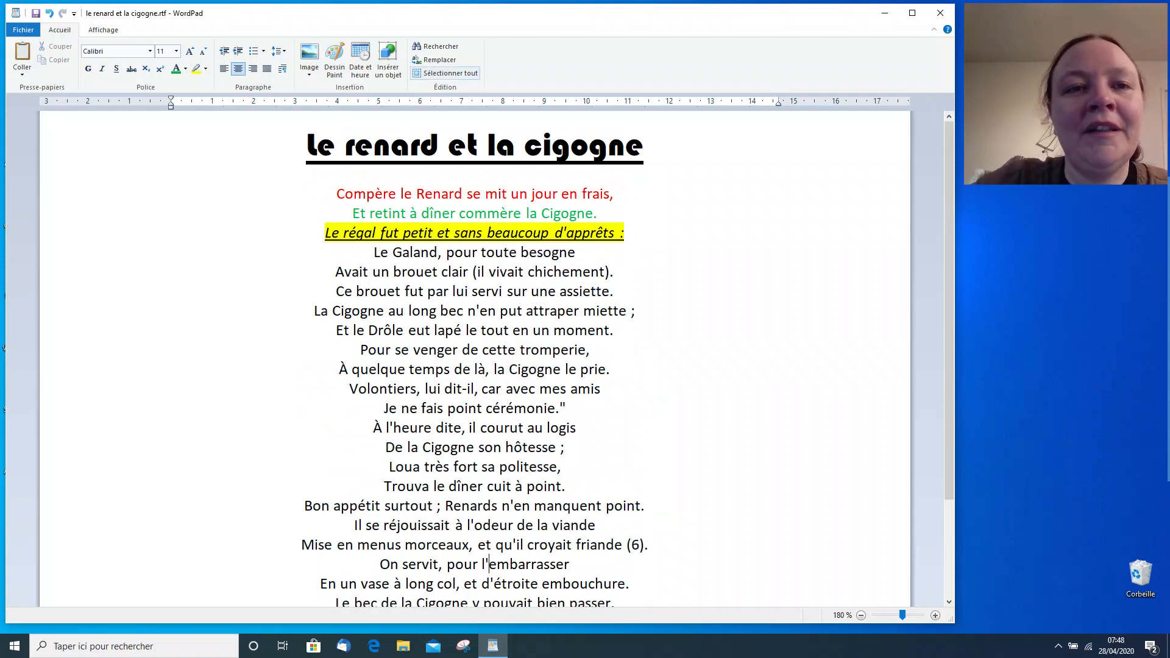
Try left-aligning the whole fable, including its title, centre everything again, and deselect the text
{"action": "left_click", "coordinate": [448, 73]}
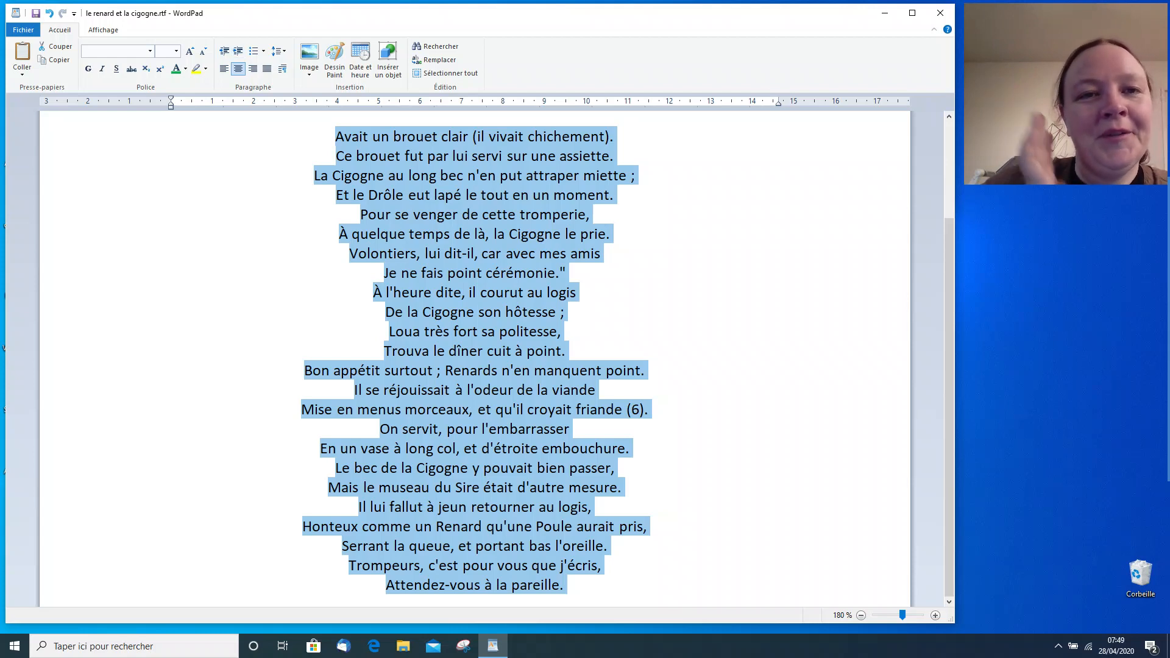
{"action": "left_click", "coordinate": [225, 69]}
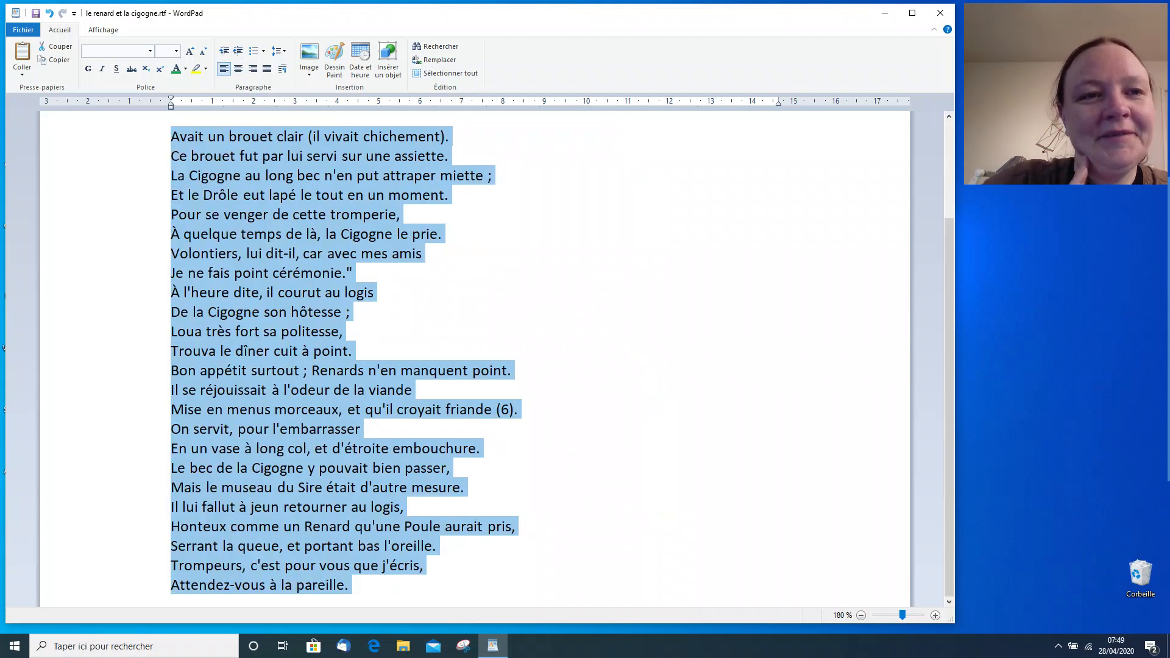
{"action": "left_click", "coordinate": [238, 69]}
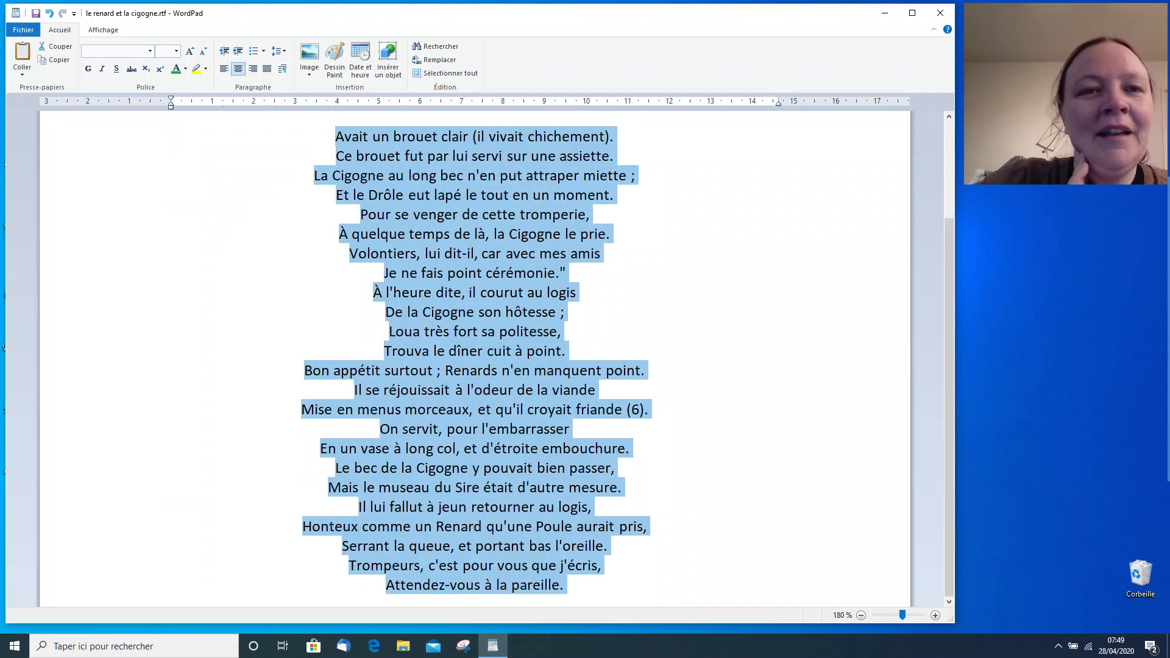
{"action": "left_click", "coordinate": [567, 273]}
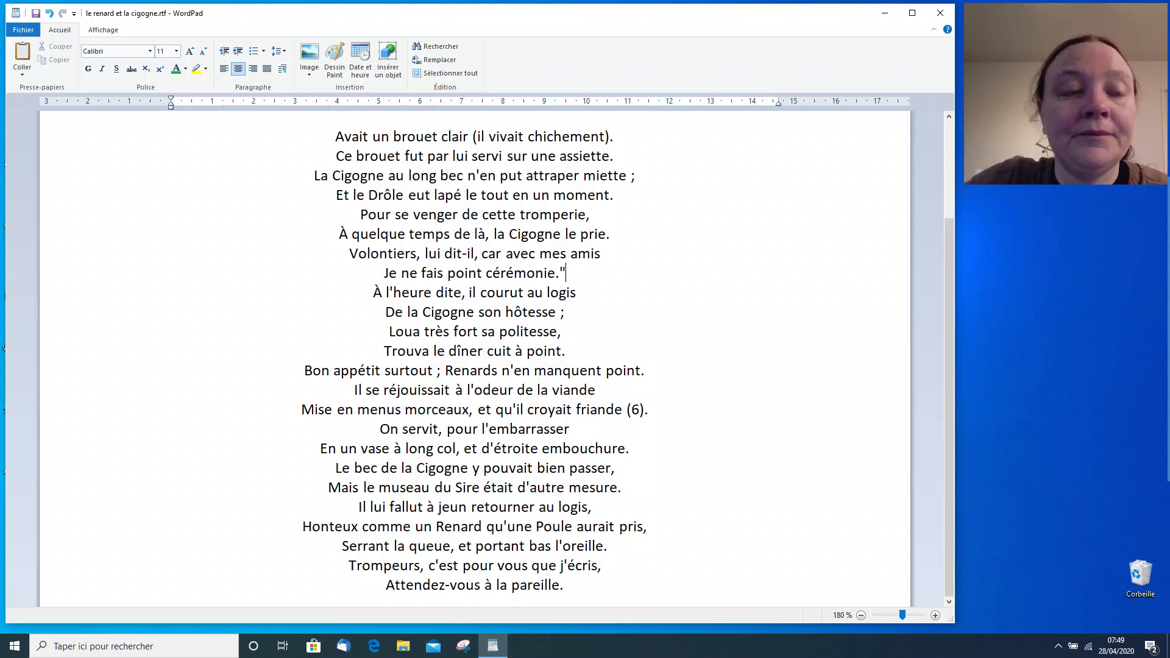
Close the document "le renard et la cigogne.rtf" and save its changes
{"action": "left_click", "coordinate": [940, 13]}
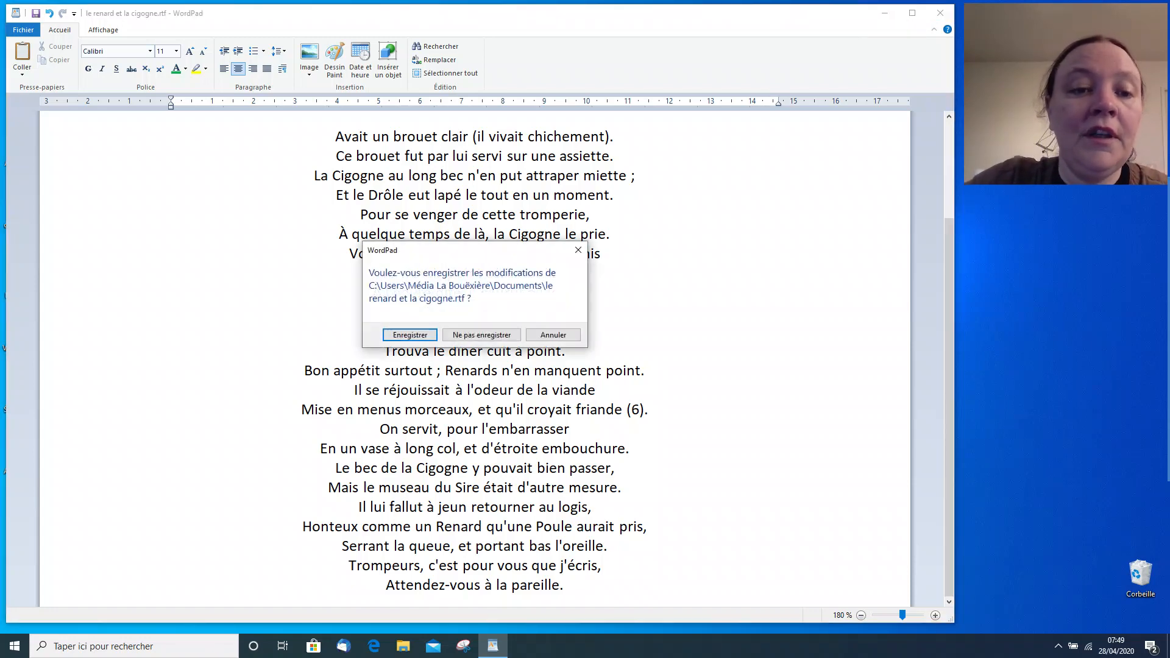
{"action": "left_click", "coordinate": [427, 335]}
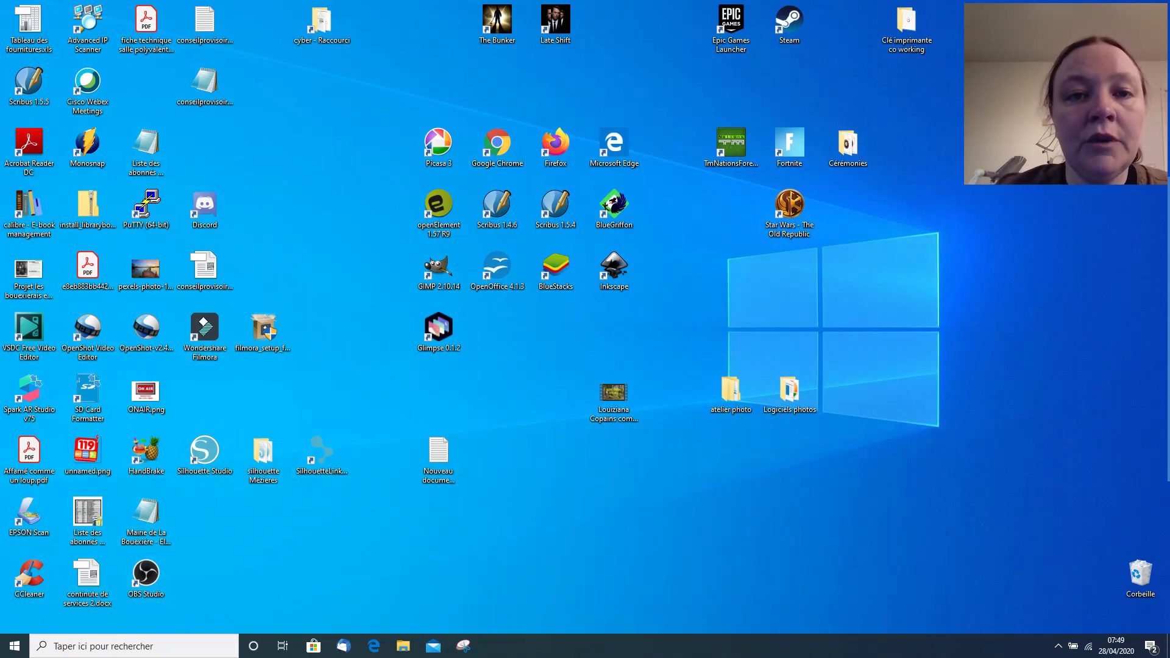
{"action": "mouse_move", "coordinate": [1168, 265]}
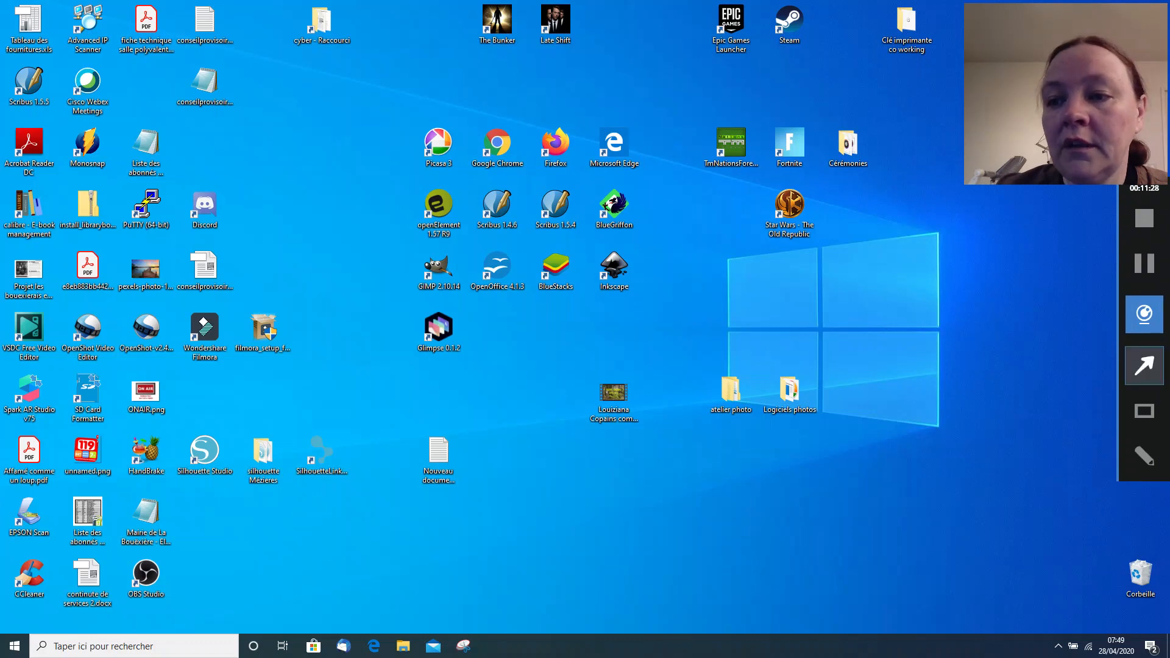
{"action": "mouse_move", "coordinate": [462, 101]}
{"action": "left_mouse_down"}
{"action": "mouse_move", "coordinate": [506, 170]}
{"action": "mouse_move", "coordinate": [655, 181]}
{"action": "left_mouse_up"}
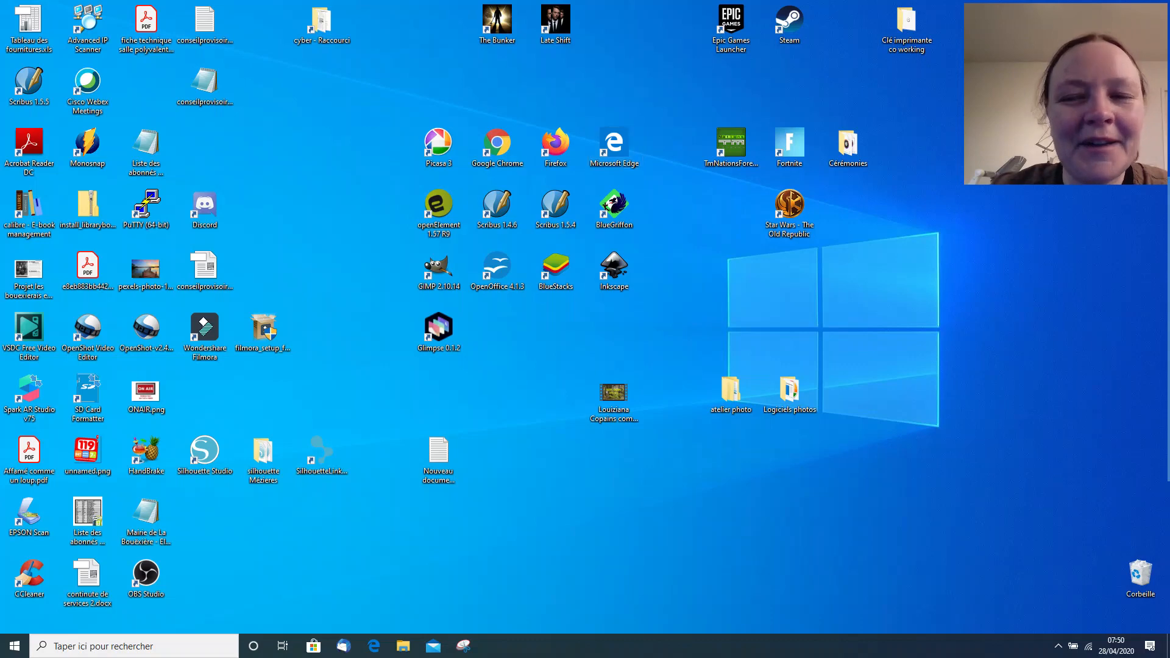
{"action": "mouse_move", "coordinate": [1168, 387]}
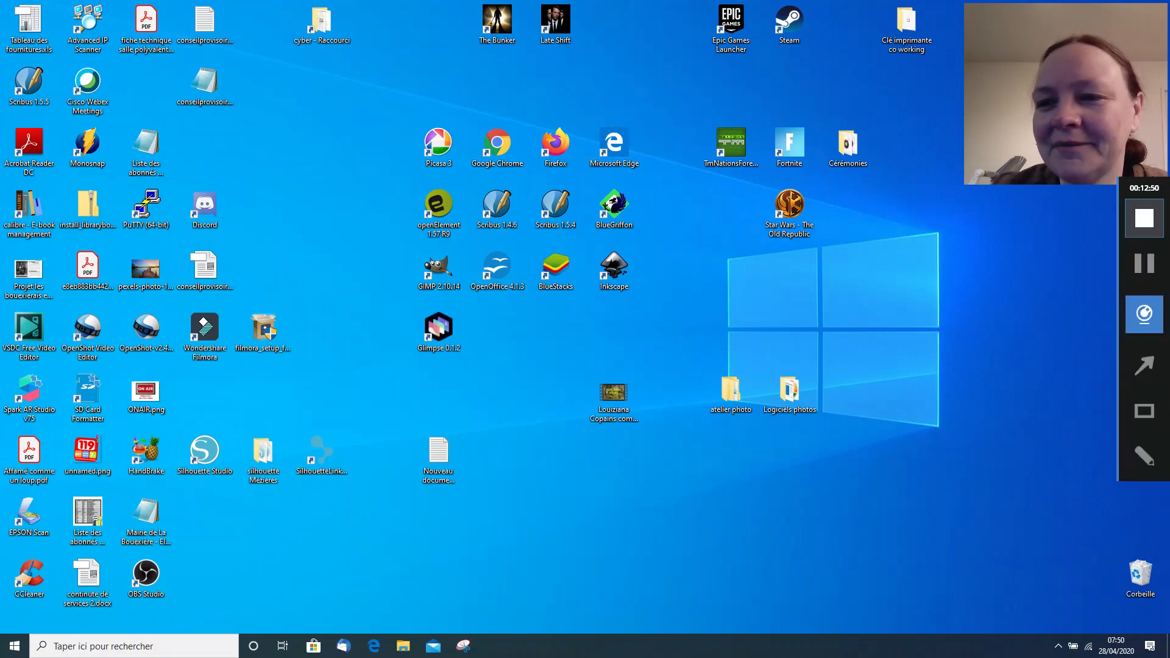